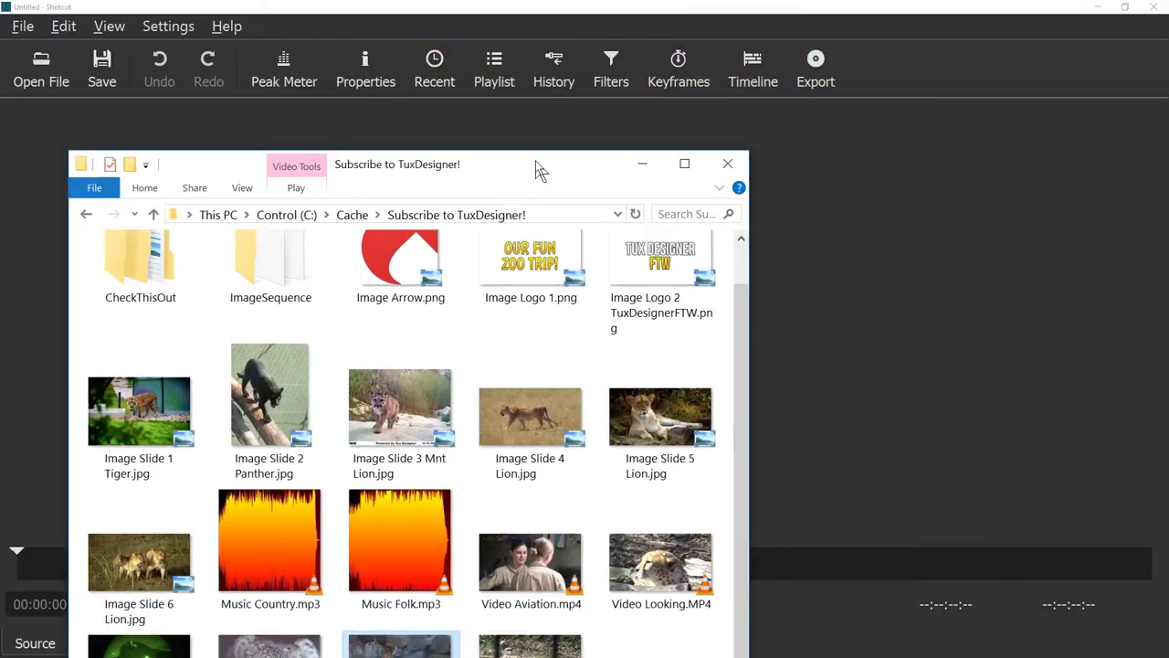
Load Video Aviation.mp4 into the player and drop it onto the V1 track
left_click_drag(535, 170, 906, 58)
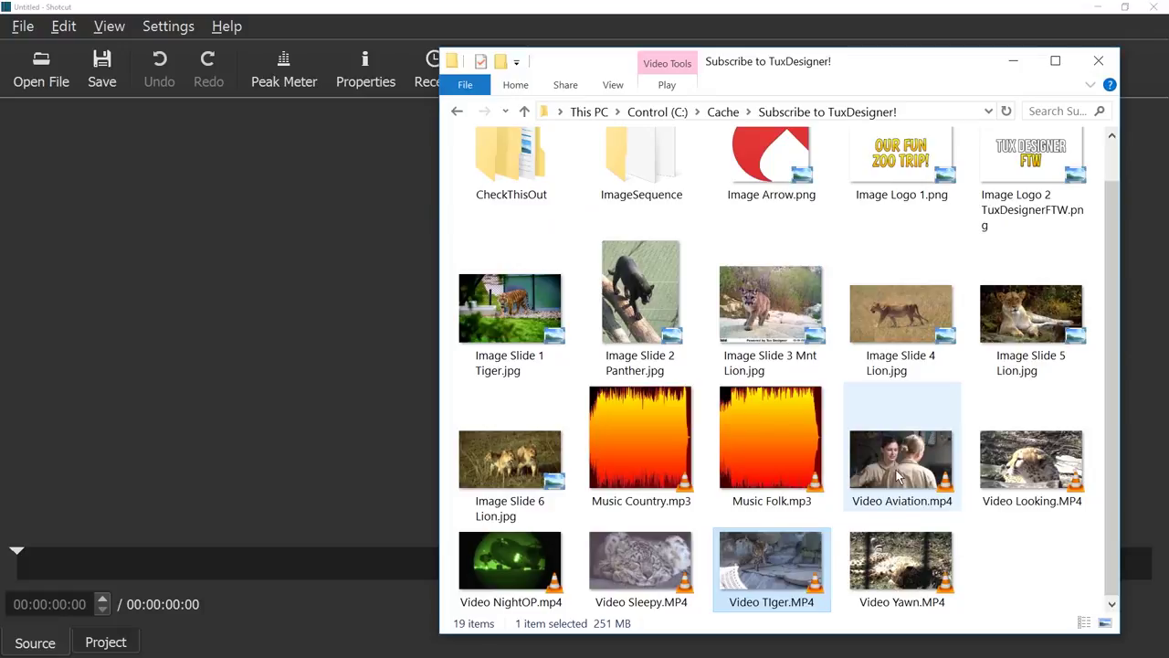
left_click_drag(900, 477, 138, 256)
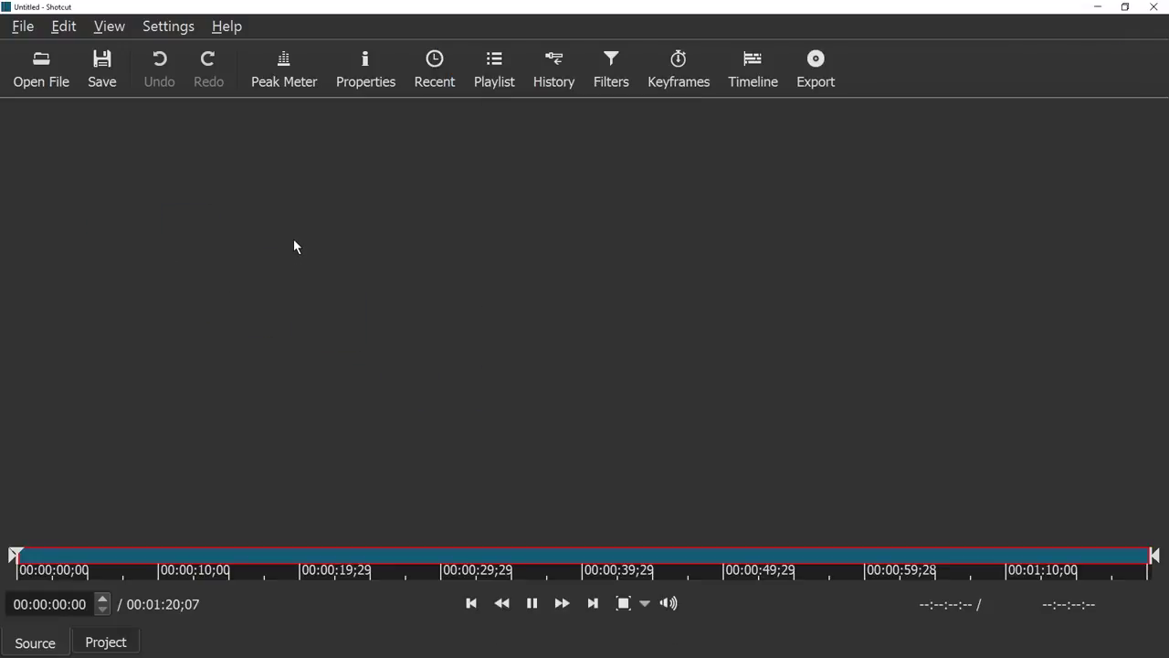
left_click(753, 67)
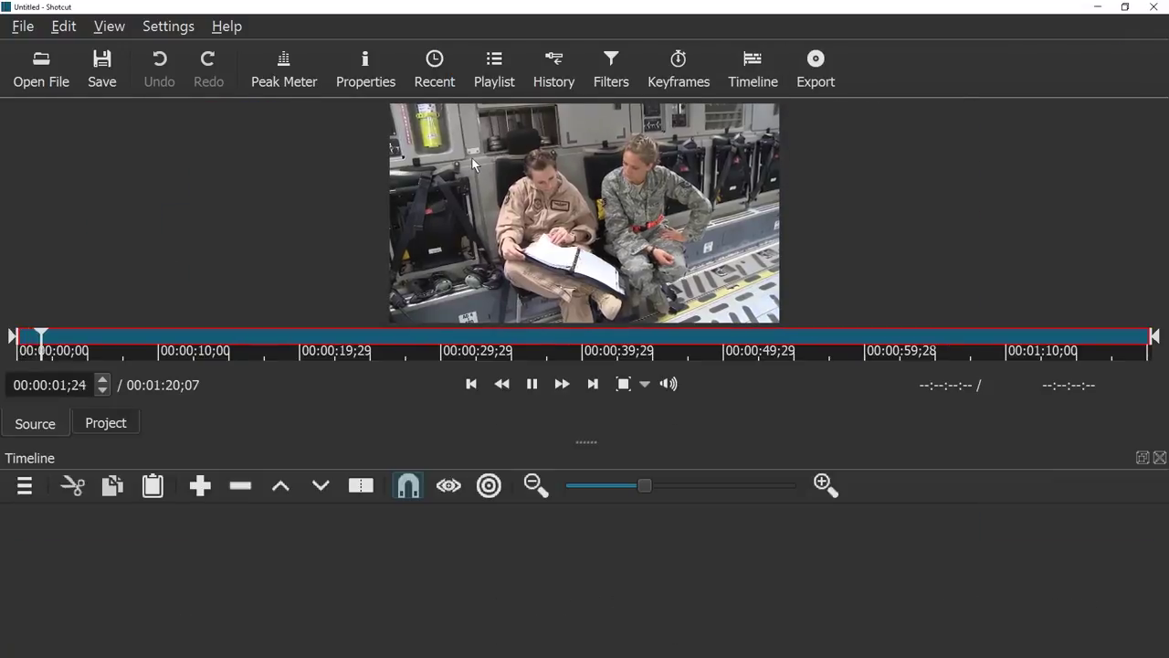
left_click_drag(473, 165, 107, 563)
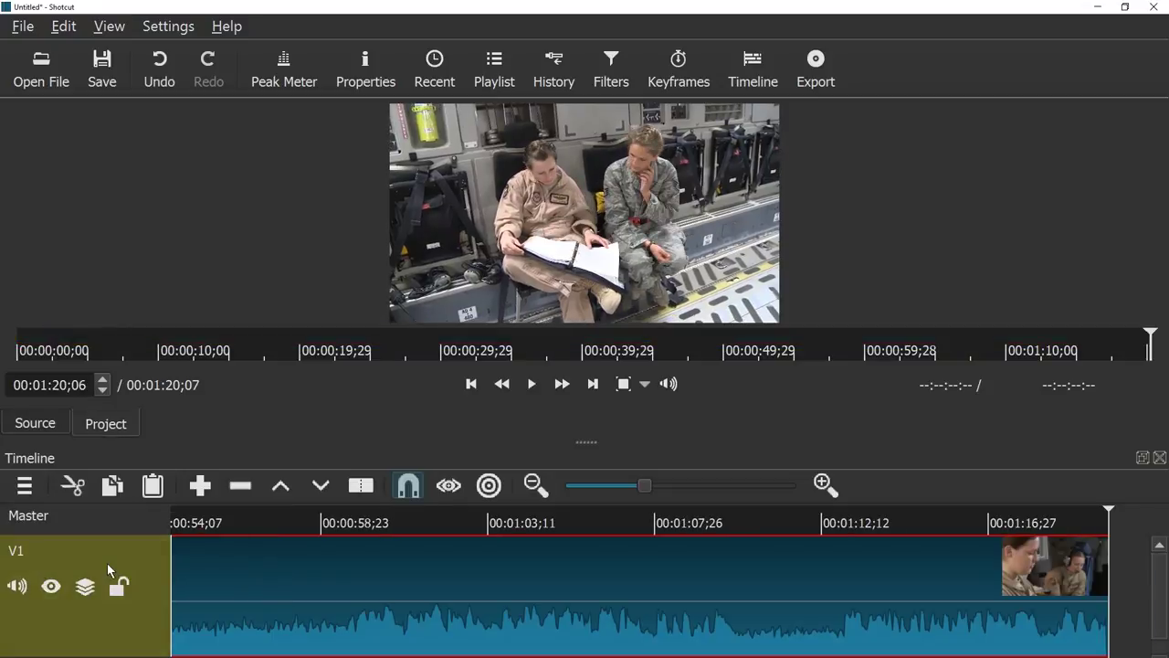
scroll(278, 562, "down", 5)
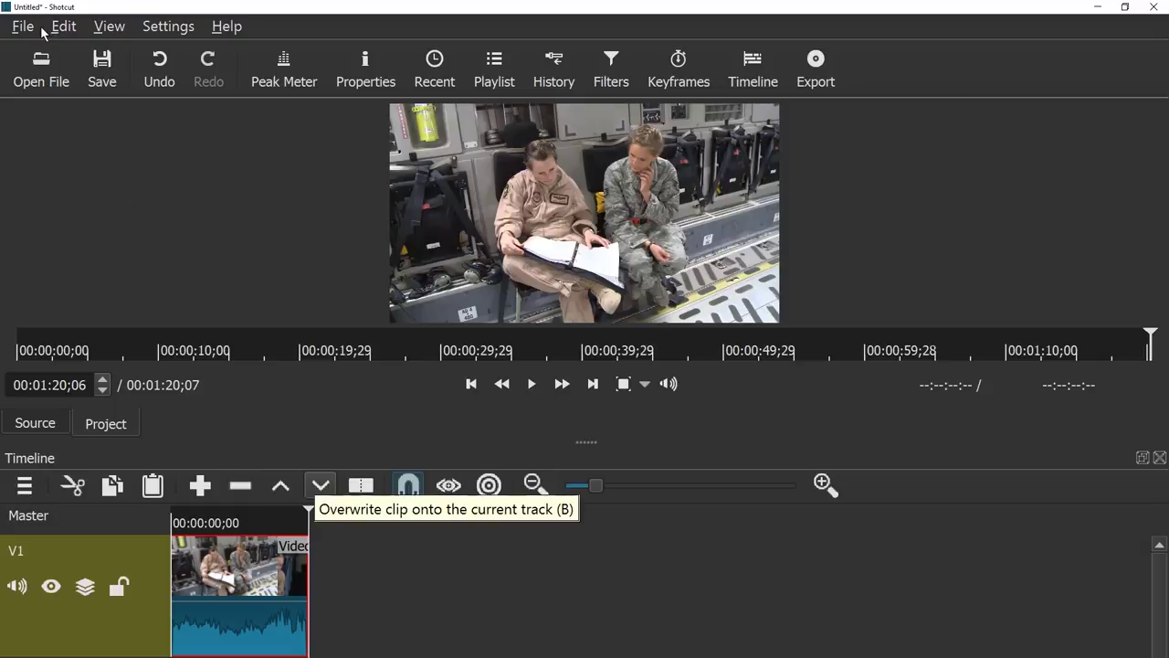
Drag the aviation clip right so an empty gap of about 43 seconds precedes it
left_click_drag(232, 581, 309, 582)
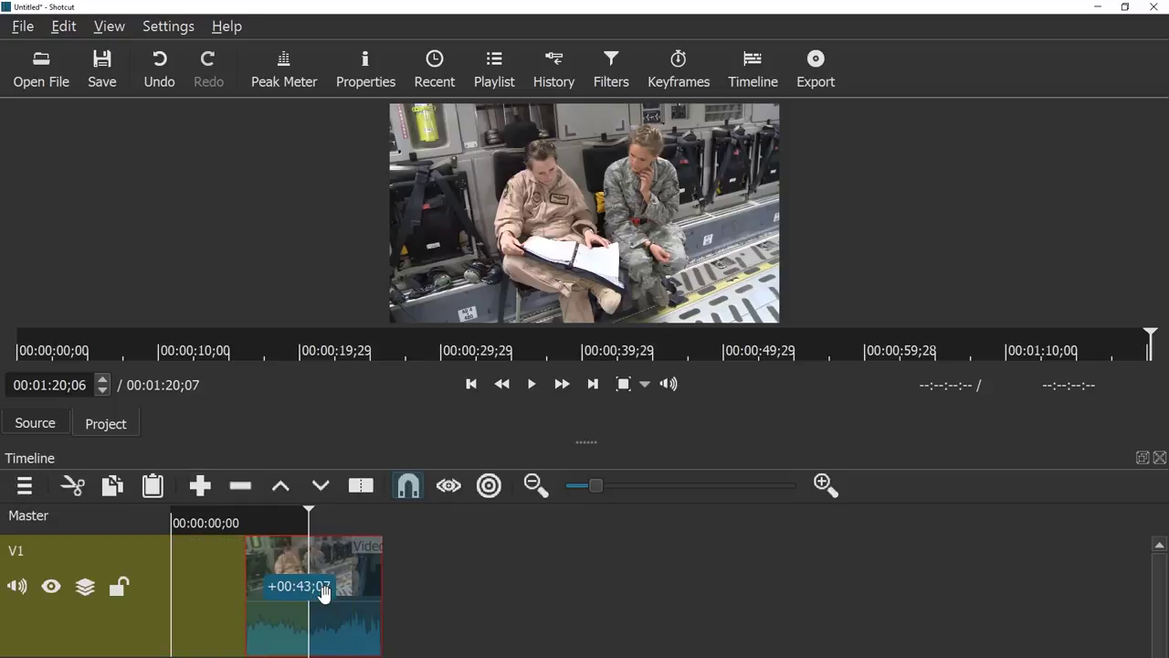
left_click(201, 527)
left_click(196, 526)
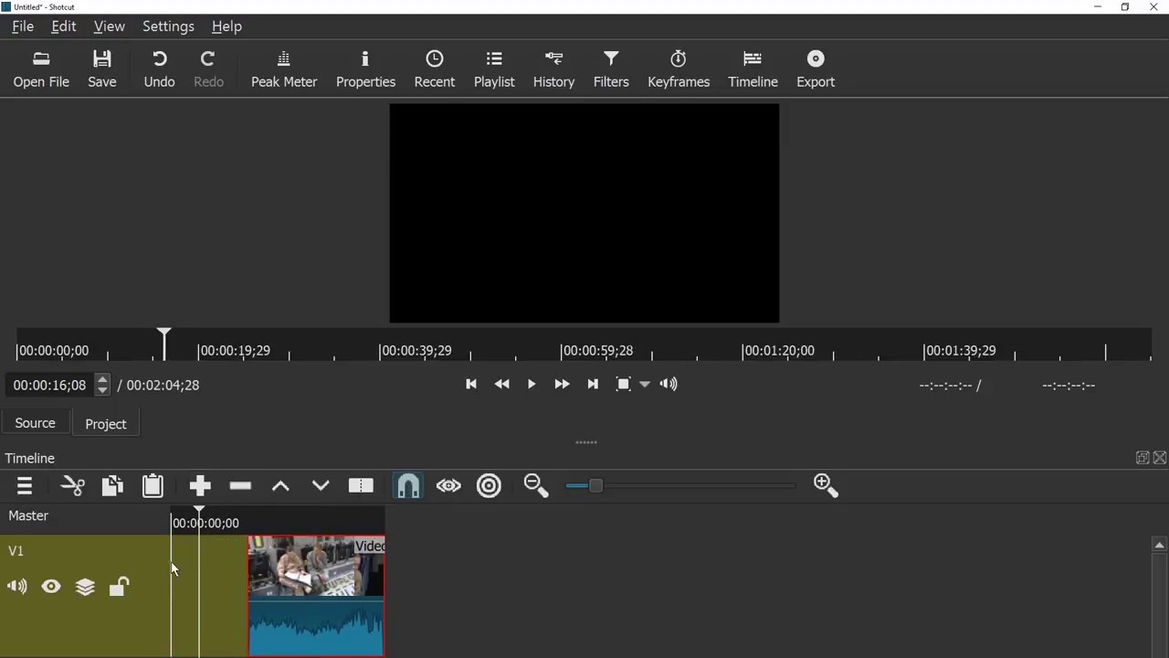
left_click(425, 519)
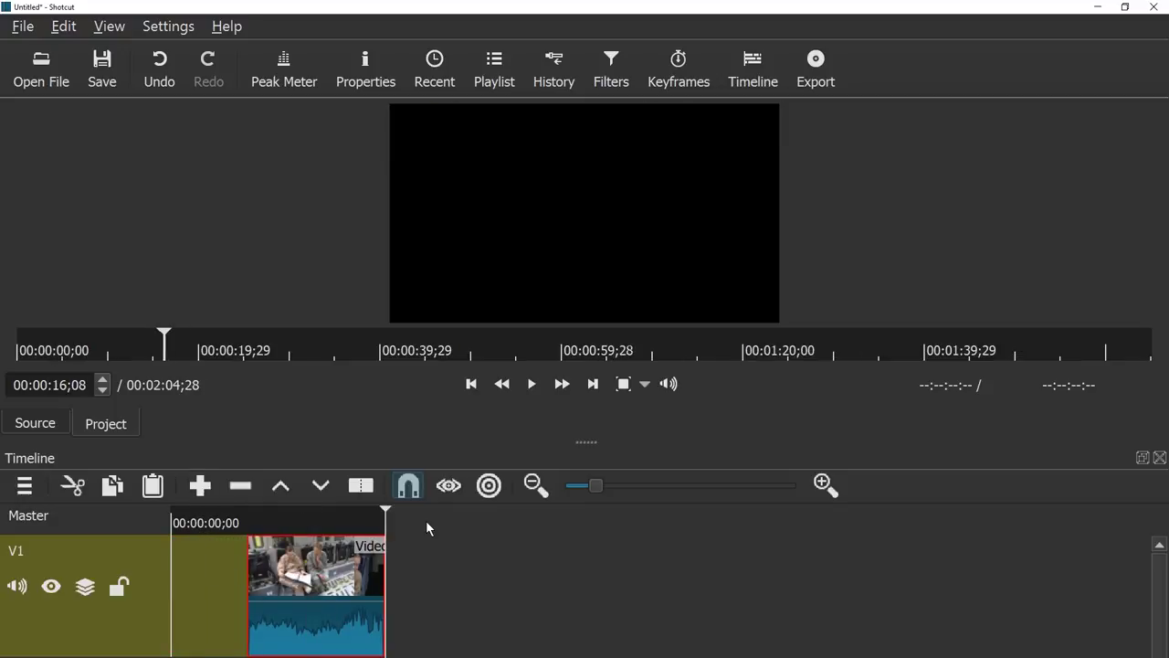
Open the Color generator under File > Open Other
left_click(23, 27)
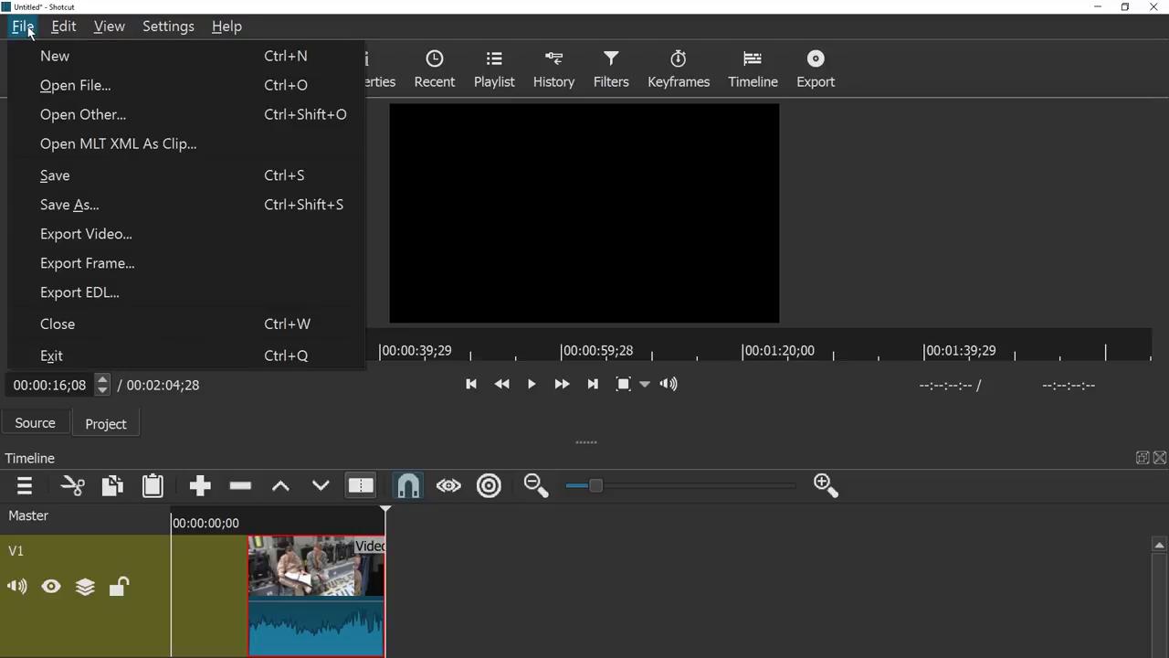
left_click(140, 116)
left_click(232, 179)
left_click(234, 196)
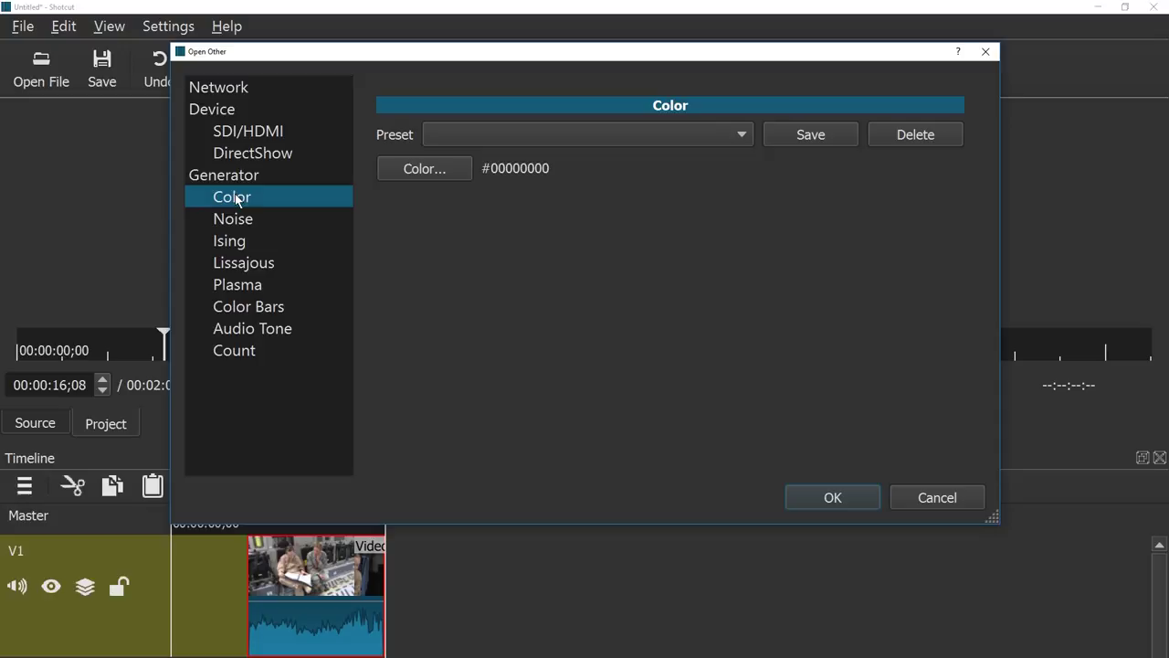
Pick black with alpha 0 (#00000000) and create the colour clip
left_click(424, 169)
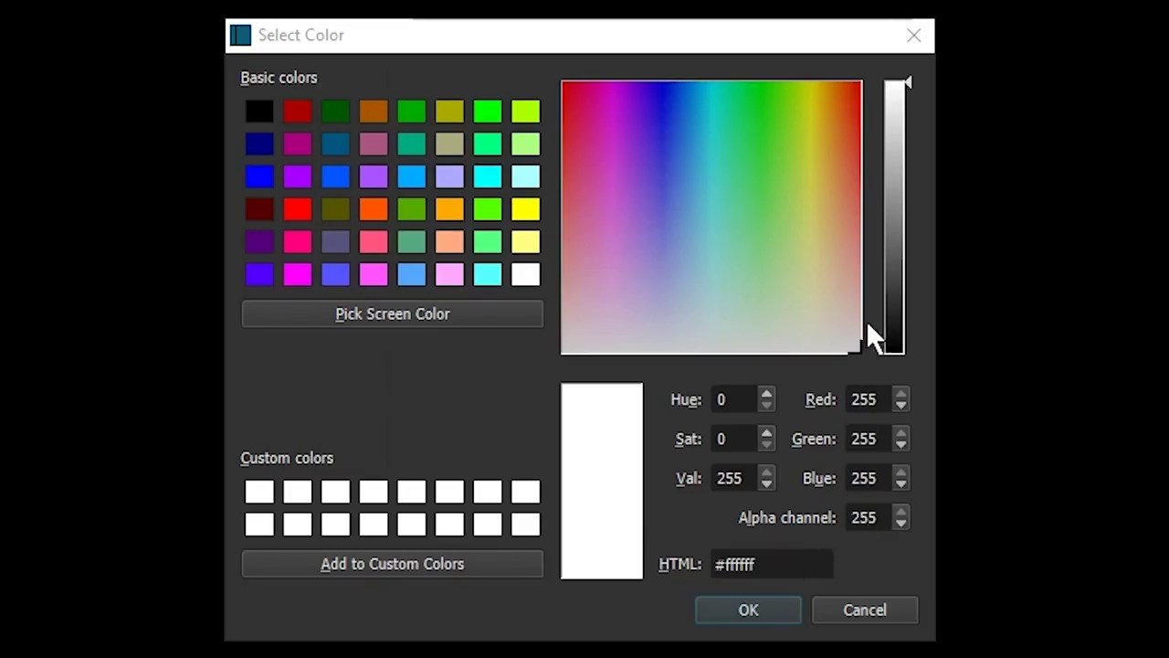
left_click_drag(888, 256, 914, 478)
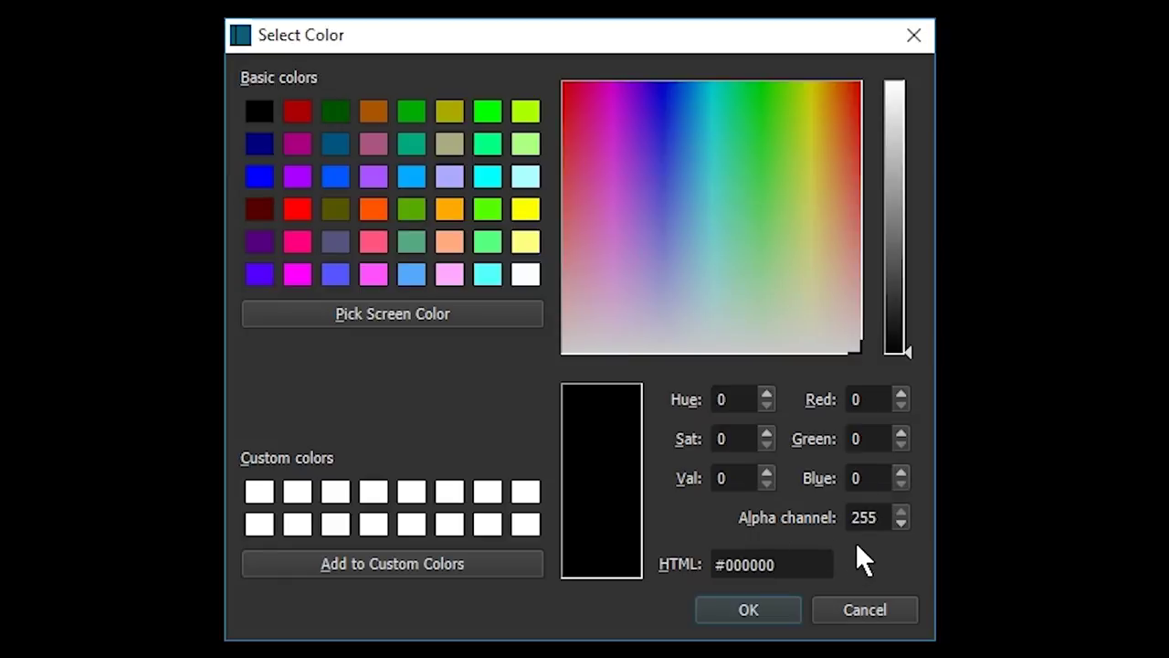
left_click(869, 518)
double_click(836, 528)
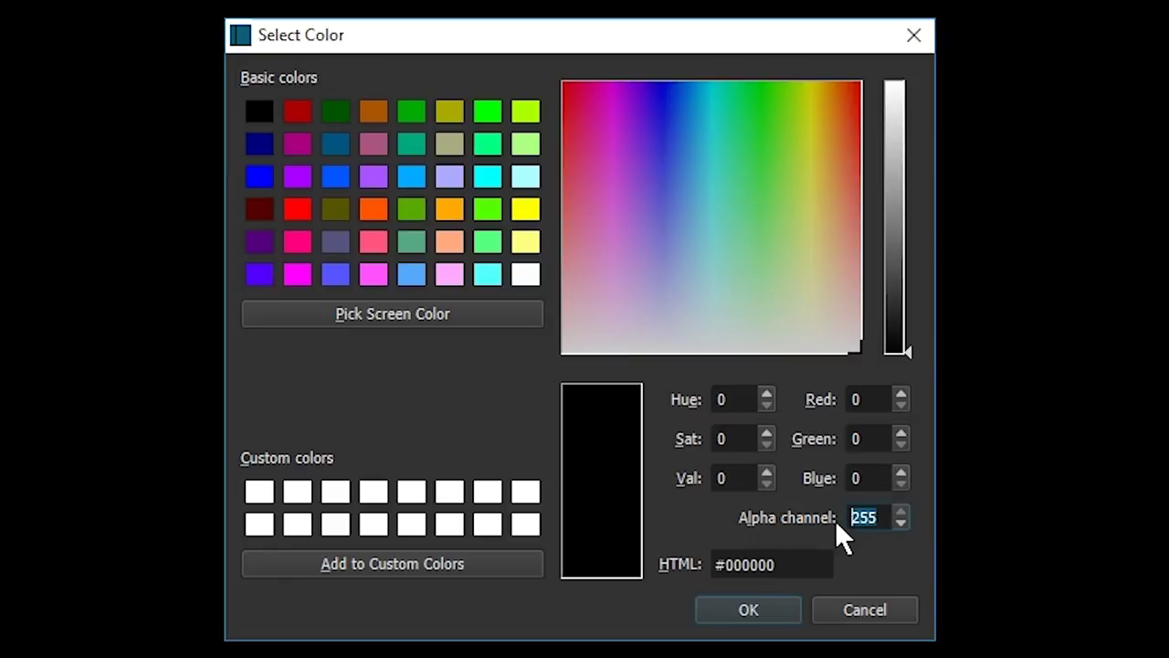
type("0")
key("Tab")
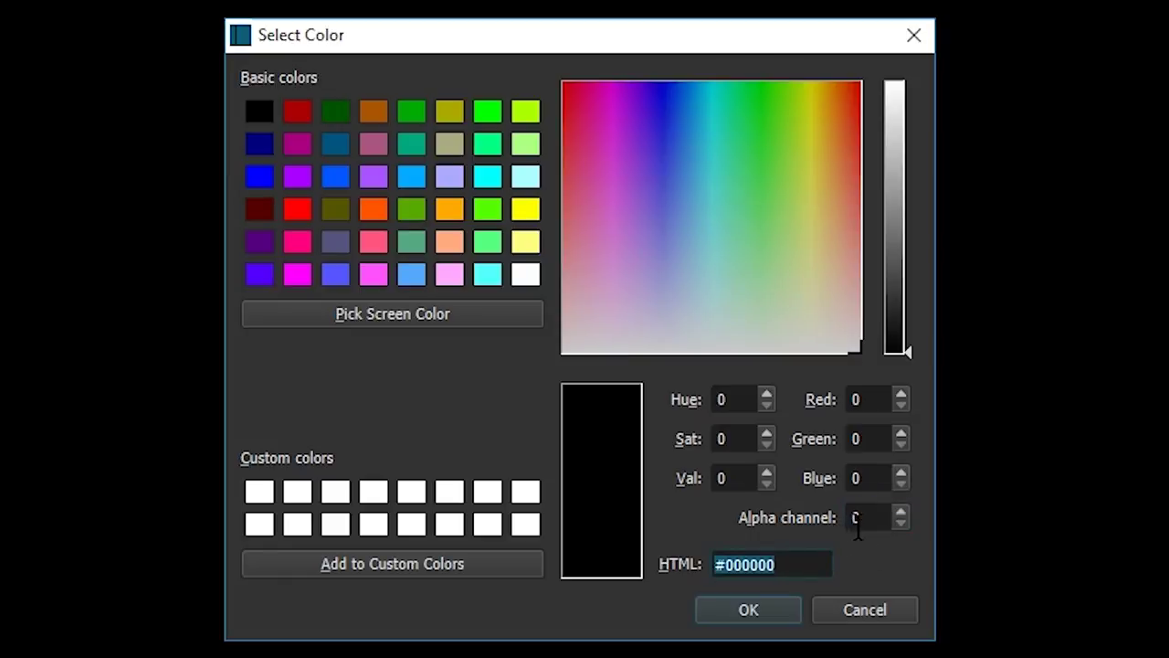
left_click(747, 610)
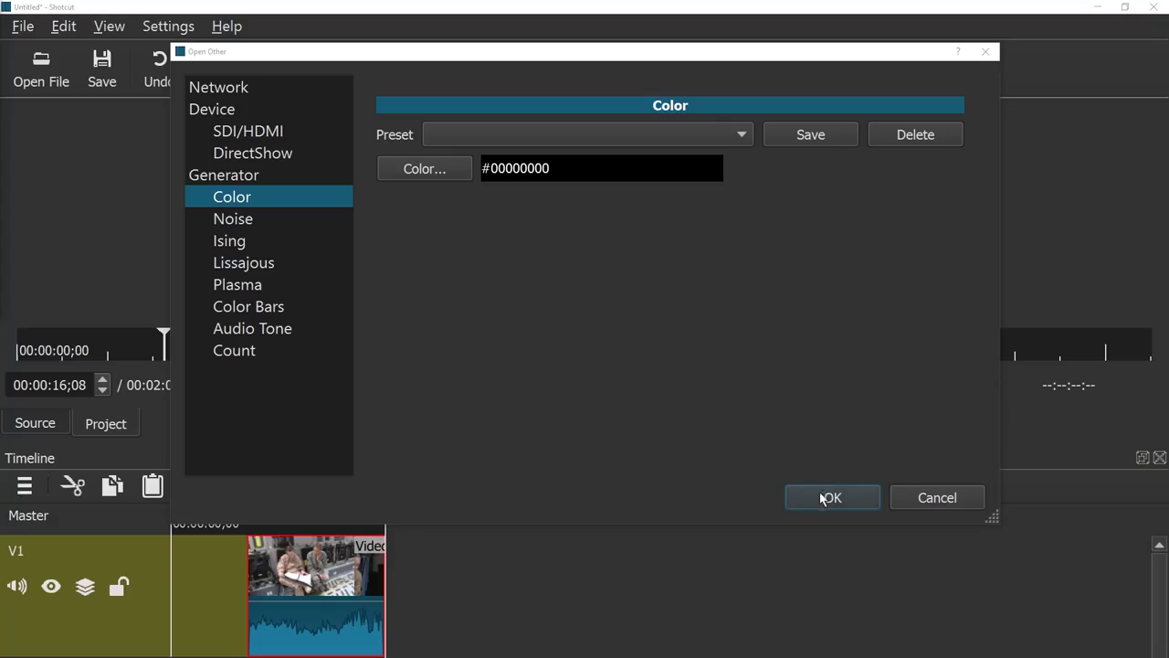
left_click(822, 498)
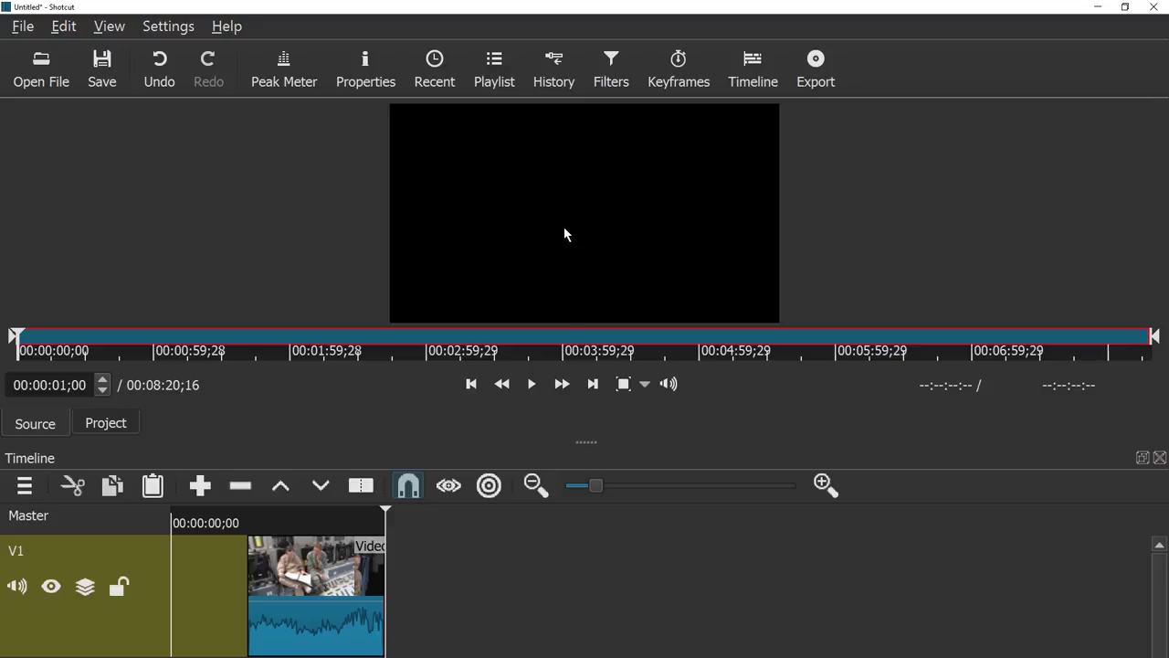
Drop the colour clip onto V1, split it around 4:10, and remove the excess part
left_click_drag(599, 215, 528, 227)
left_click_drag(587, 274, 501, 542)
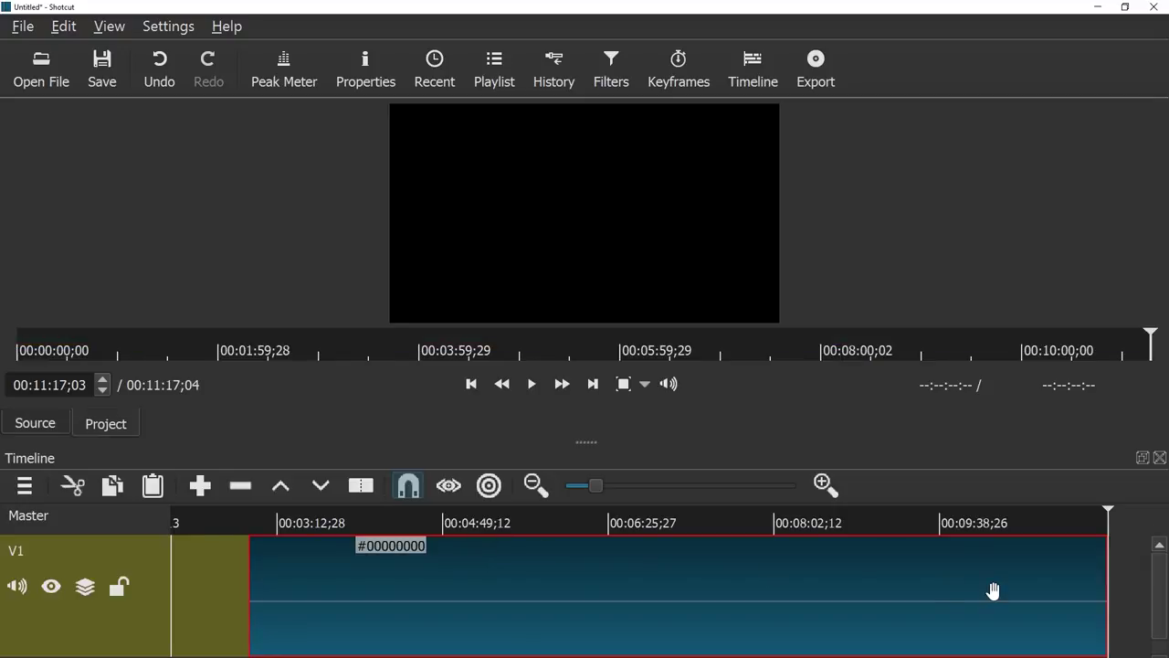
scroll(992, 590, "down", 5)
left_click(261, 519)
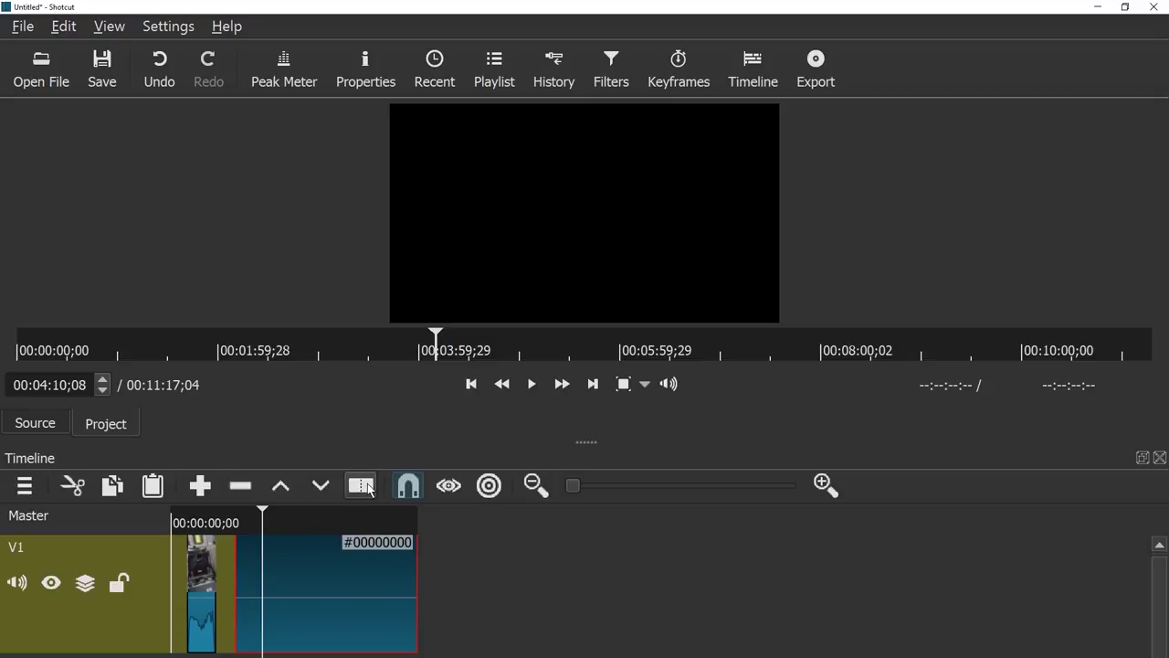
left_click(369, 488)
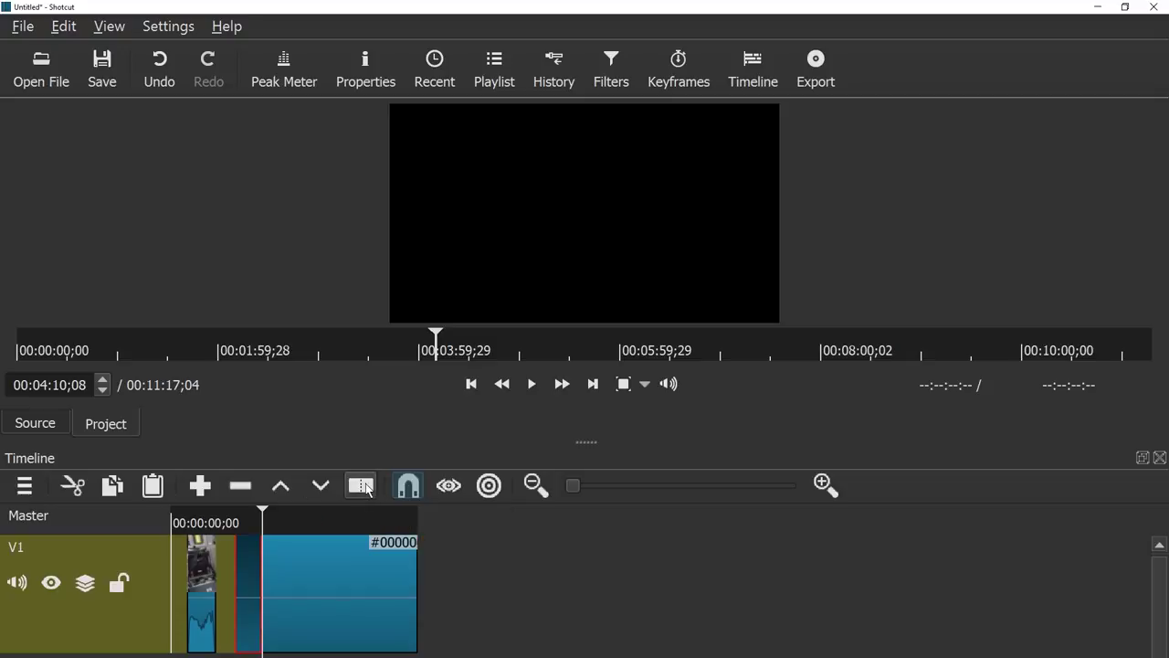
right_click(299, 566)
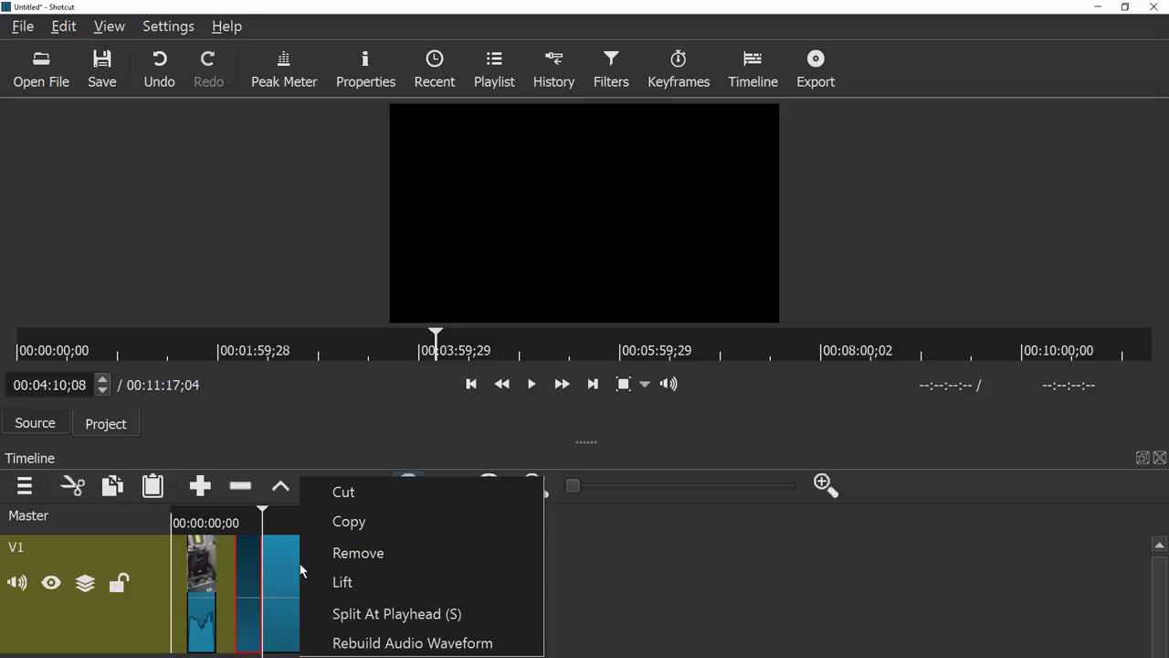
left_click(360, 548)
Trim the transparent clip so it ends at about 7 seconds
scroll(220, 575, "up", 2)
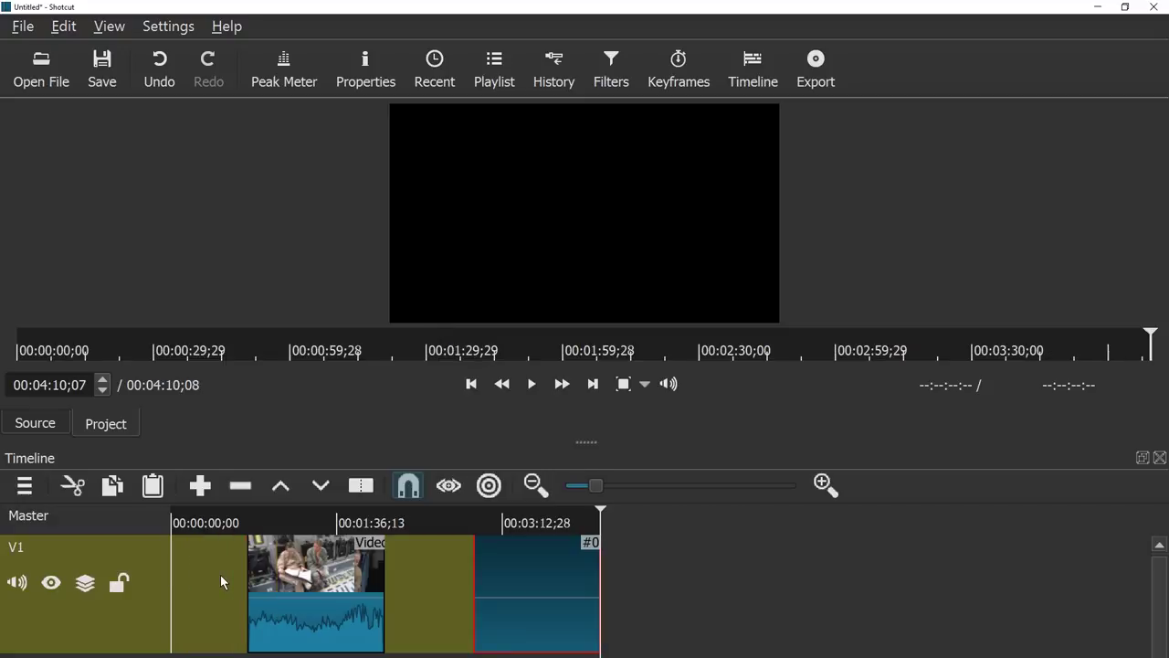
left_click_drag(594, 563, 160, 561)
left_click(218, 567)
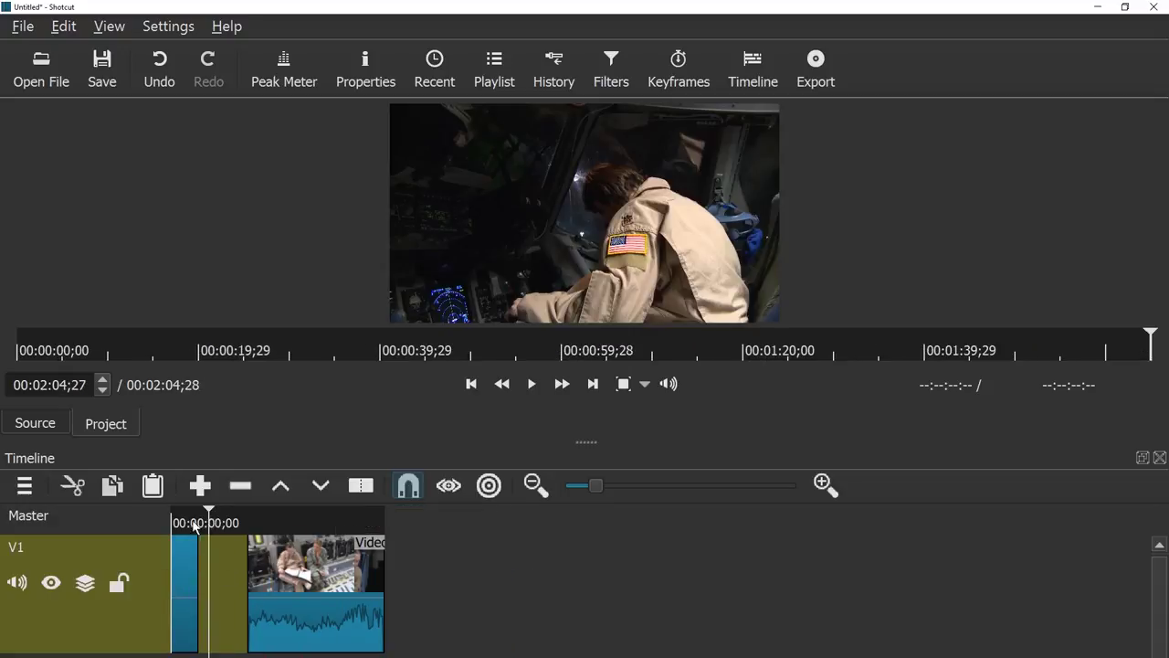
key("Home")
scroll(188, 569, "up", 2)
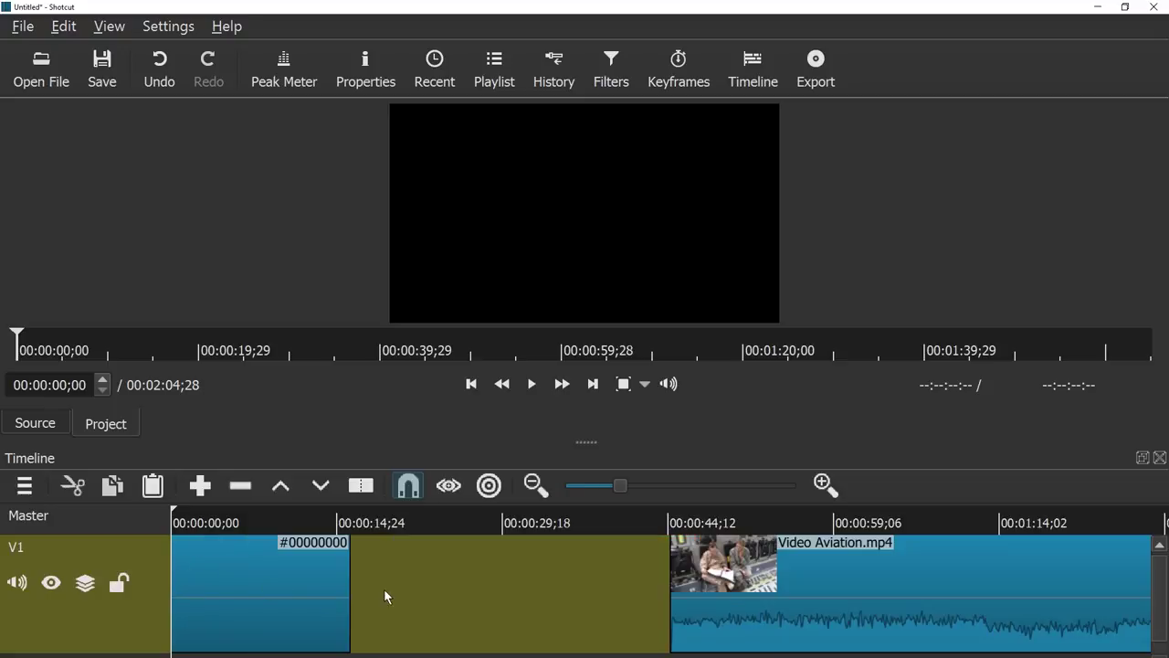
mouse_move(232, 526)
left_mouse_down()
mouse_move(285, 524)
mouse_move(240, 527)
left_mouse_up()
left_click_drag(352, 586, 240, 586)
Remove the empty gap so Video Aviation.mp4 follows the colour clip directly
right_click(484, 576)
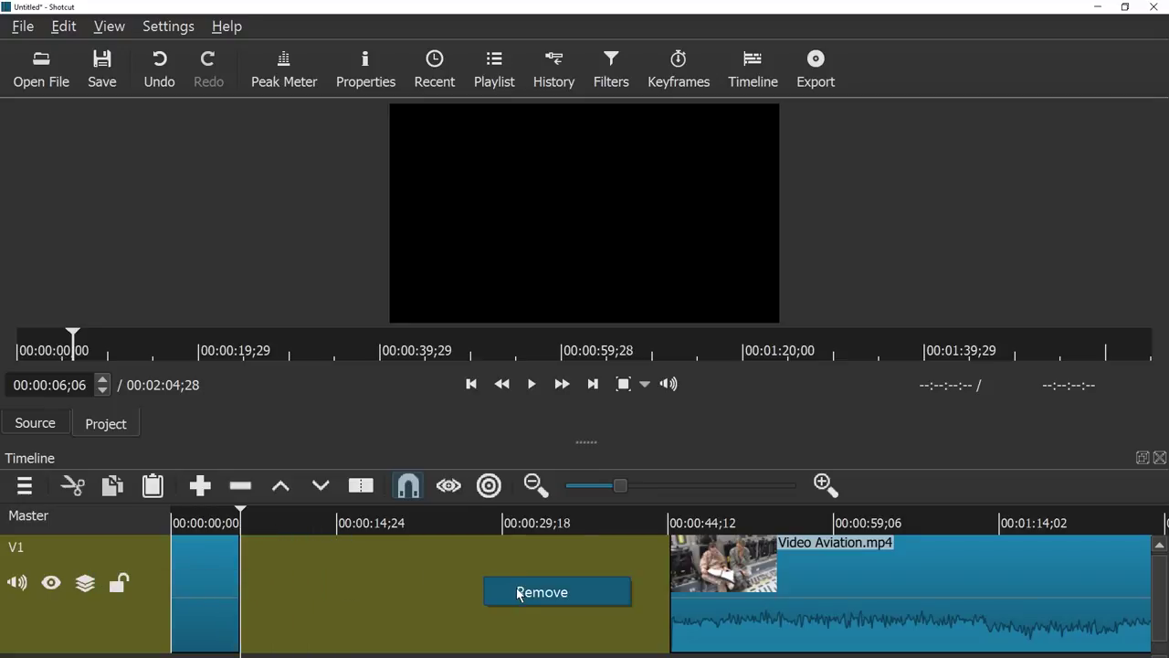
left_click(519, 592)
key("equal")
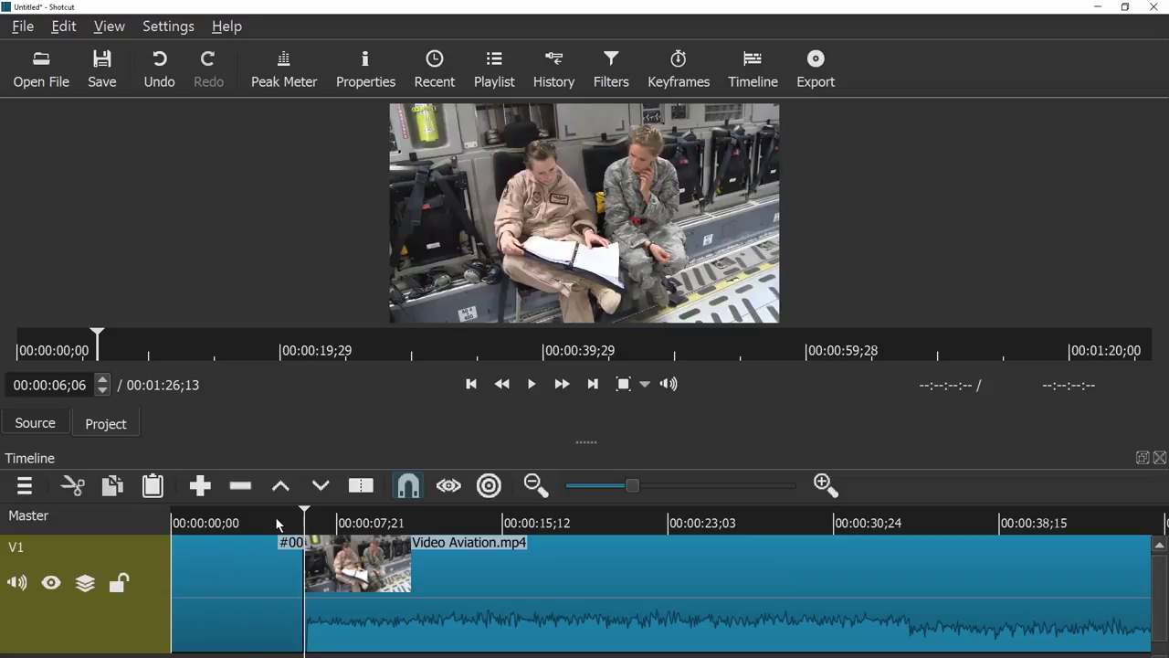
Save the project as BeforeText.mlt
left_click(173, 522)
left_click(176, 523)
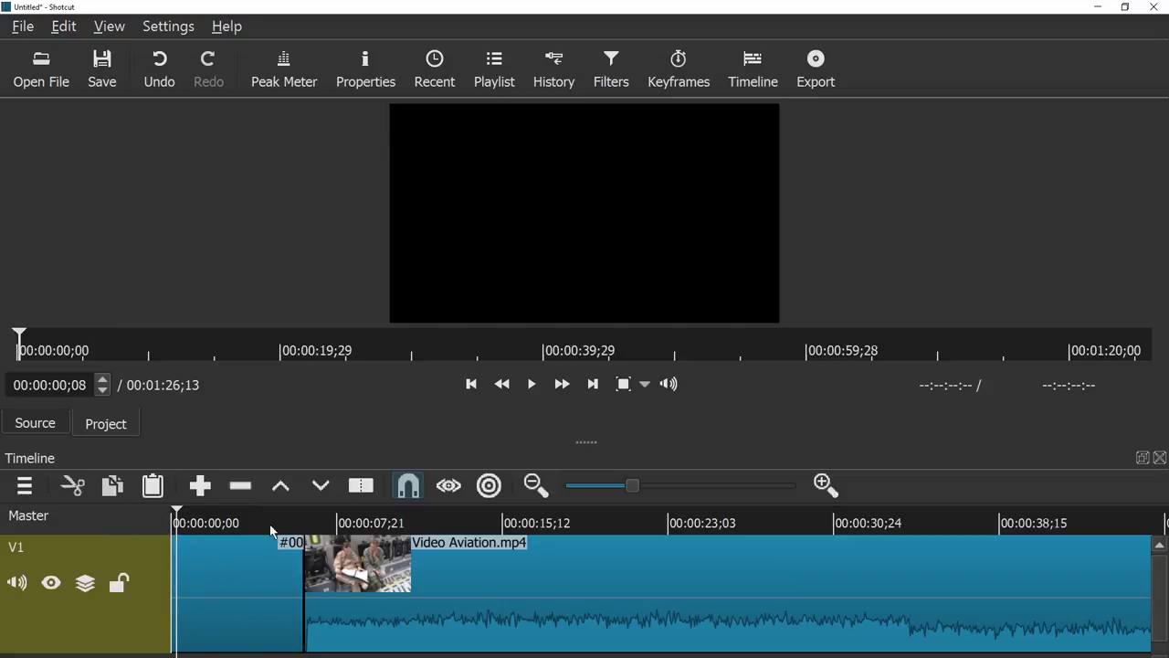
left_click(102, 69)
key("Return")
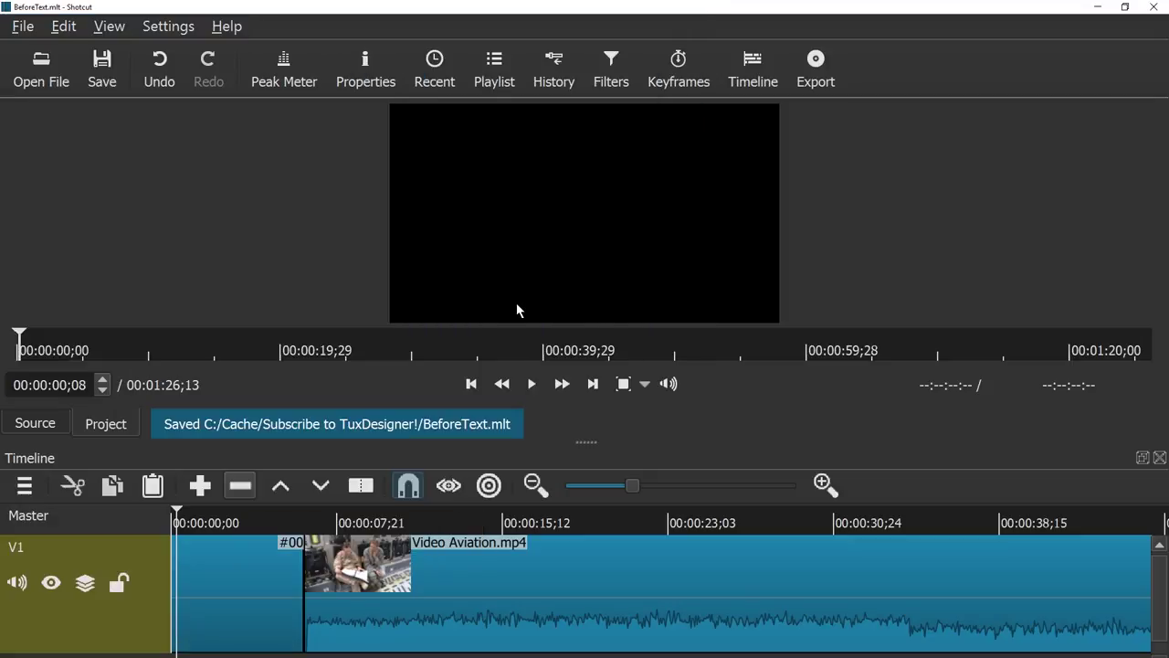
Show the Filters panel for the colour clip and hide the toolbar and panel title bars
left_click(616, 80)
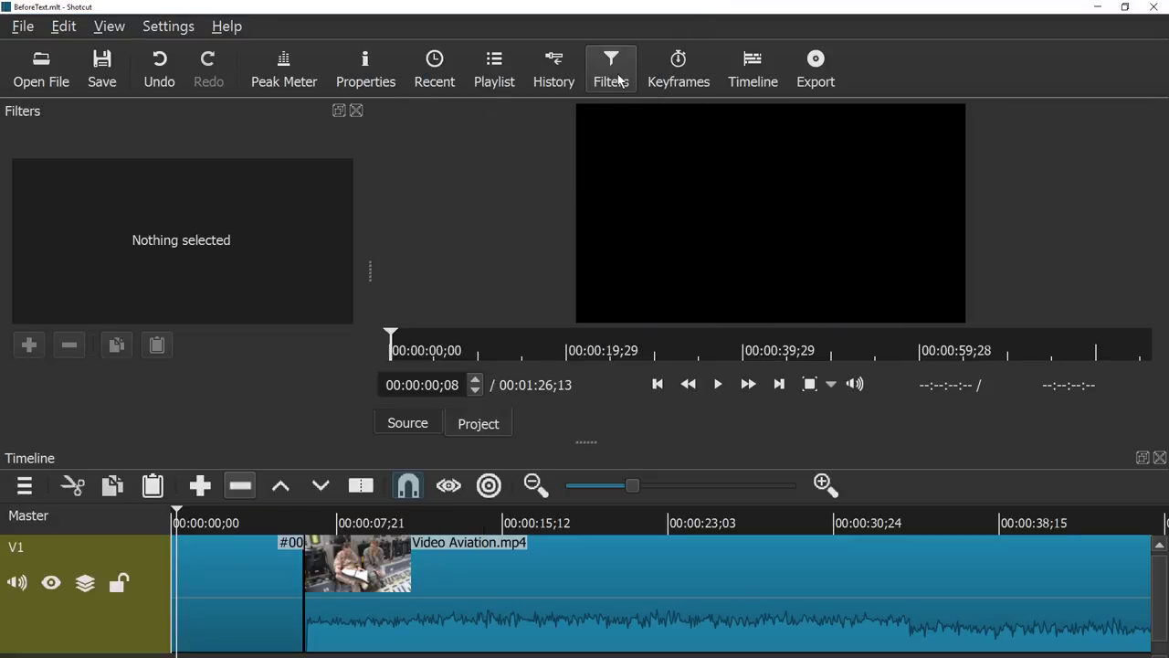
left_click(107, 26)
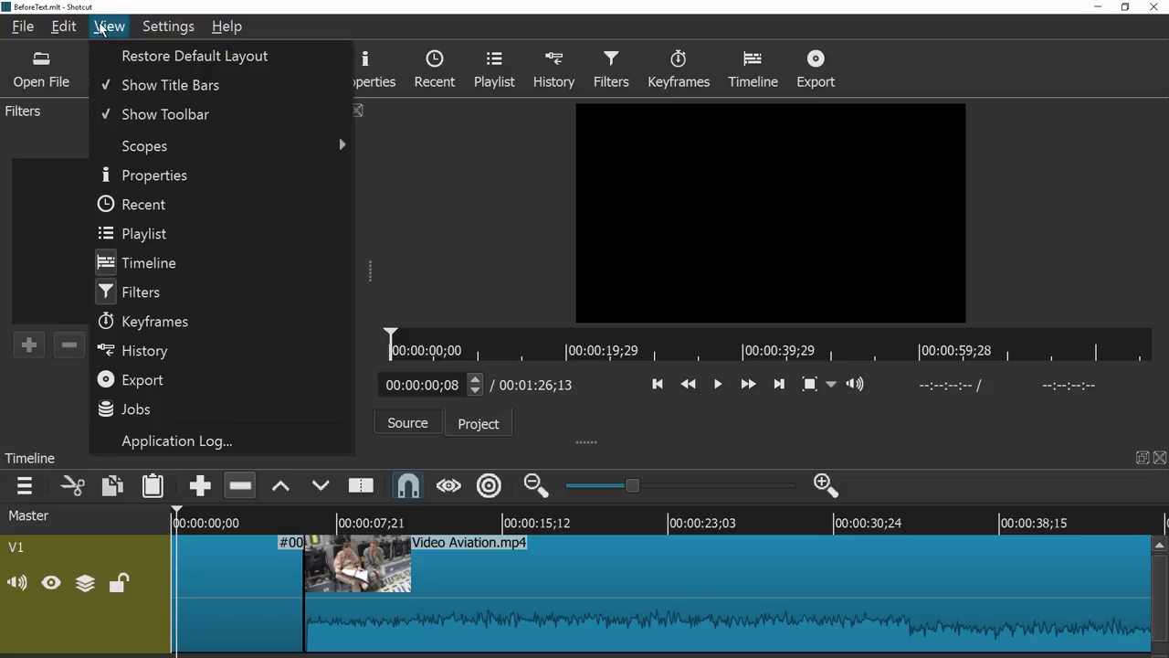
left_click(155, 116)
left_click(109, 25)
left_click(157, 85)
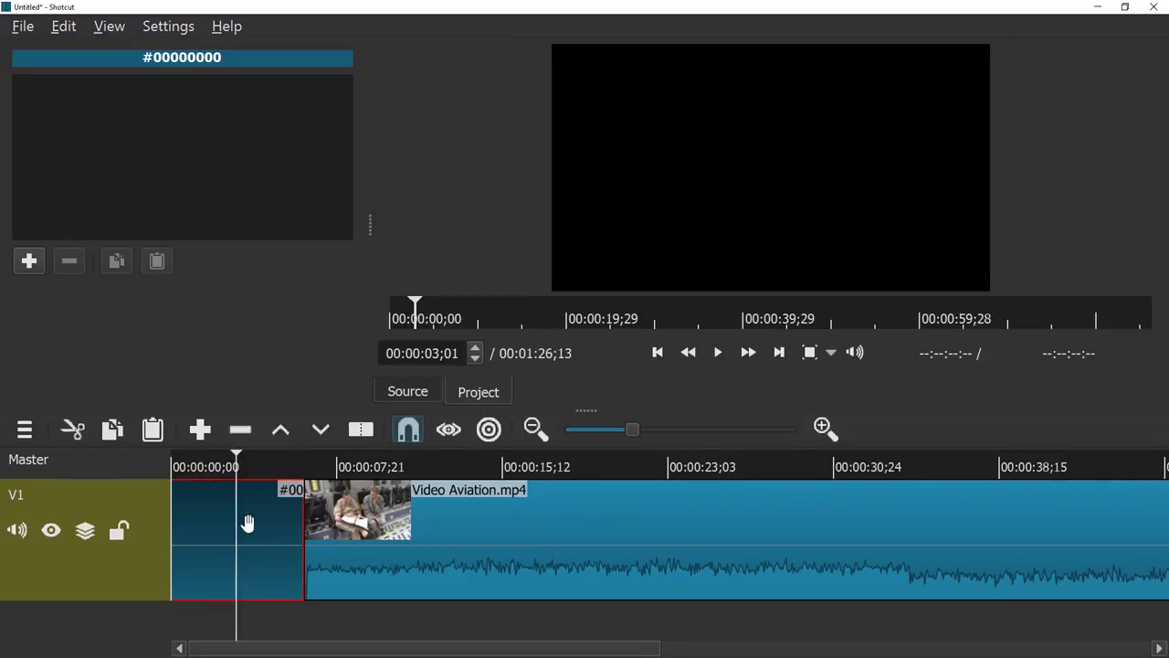
Add a Text filter to the black clip and replace its text with 'MinimalTux'
left_click(29, 260)
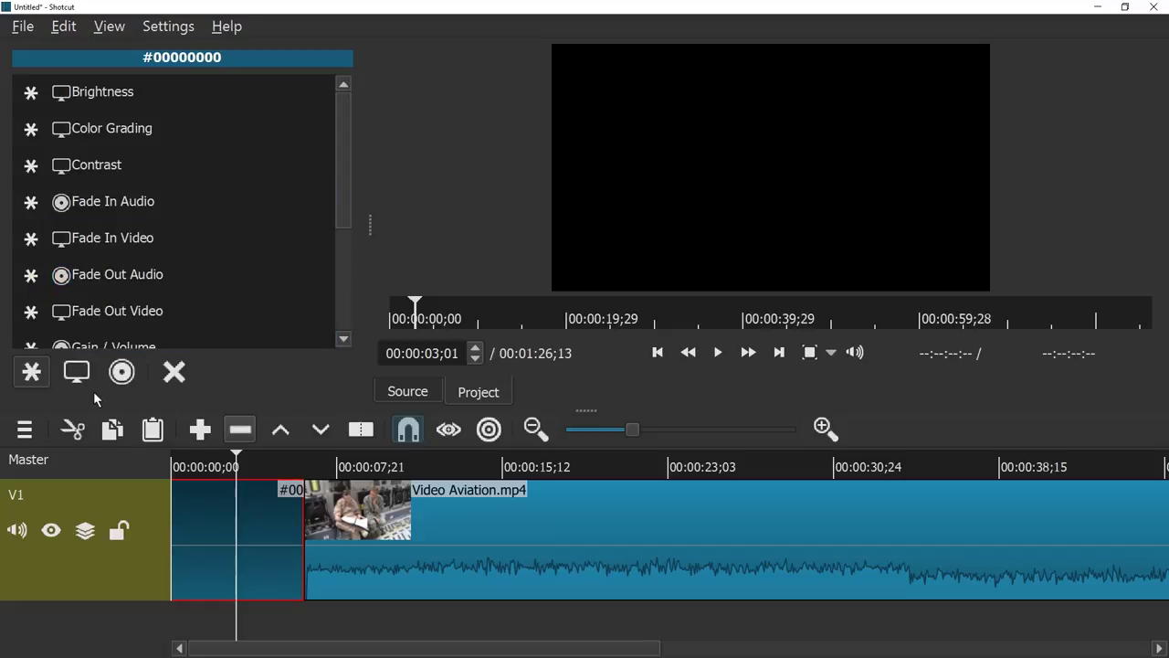
left_click(76, 375)
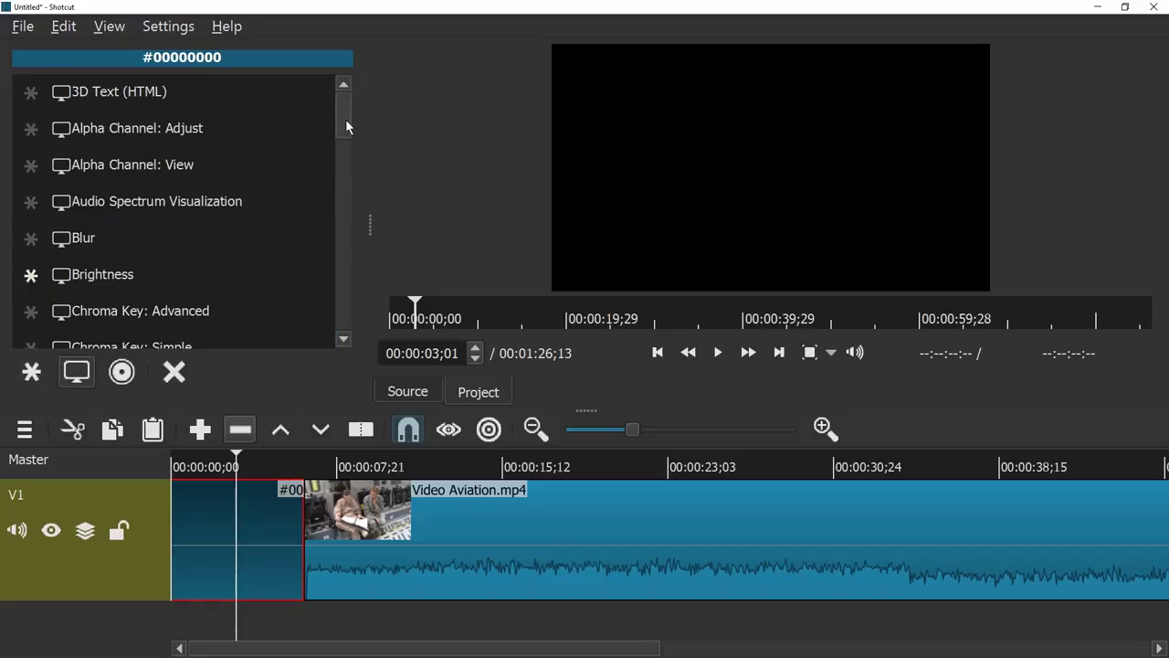
left_click_drag(345, 119, 345, 333)
left_click(171, 227)
left_click_drag(172, 332, 90, 322)
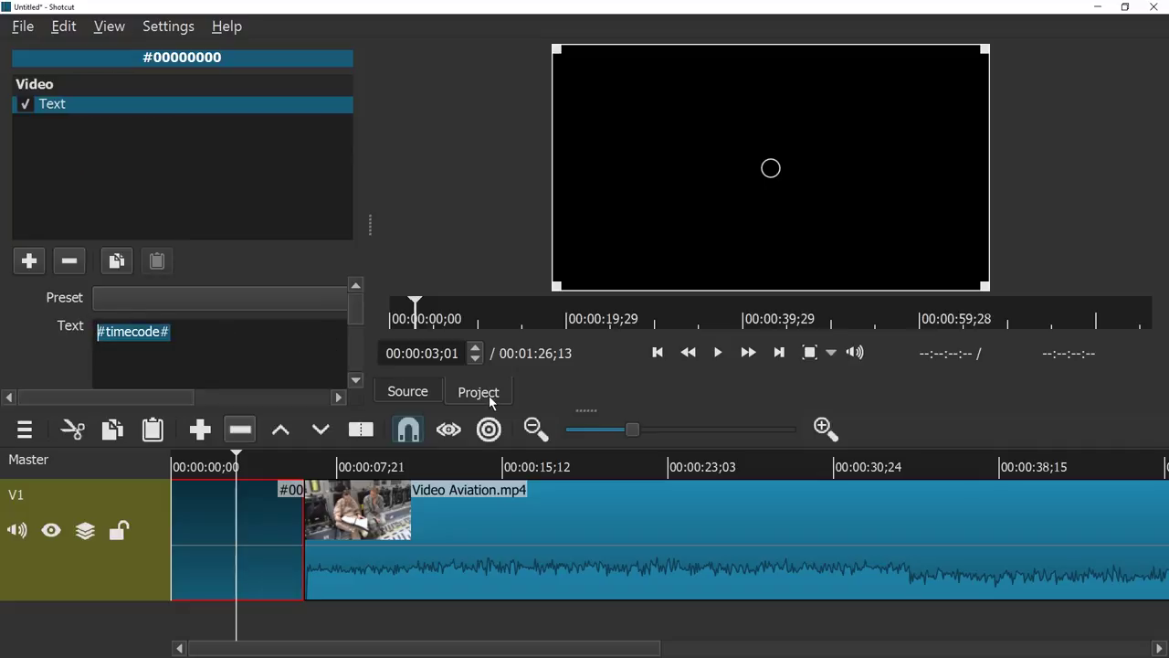
type("MinimalTux")
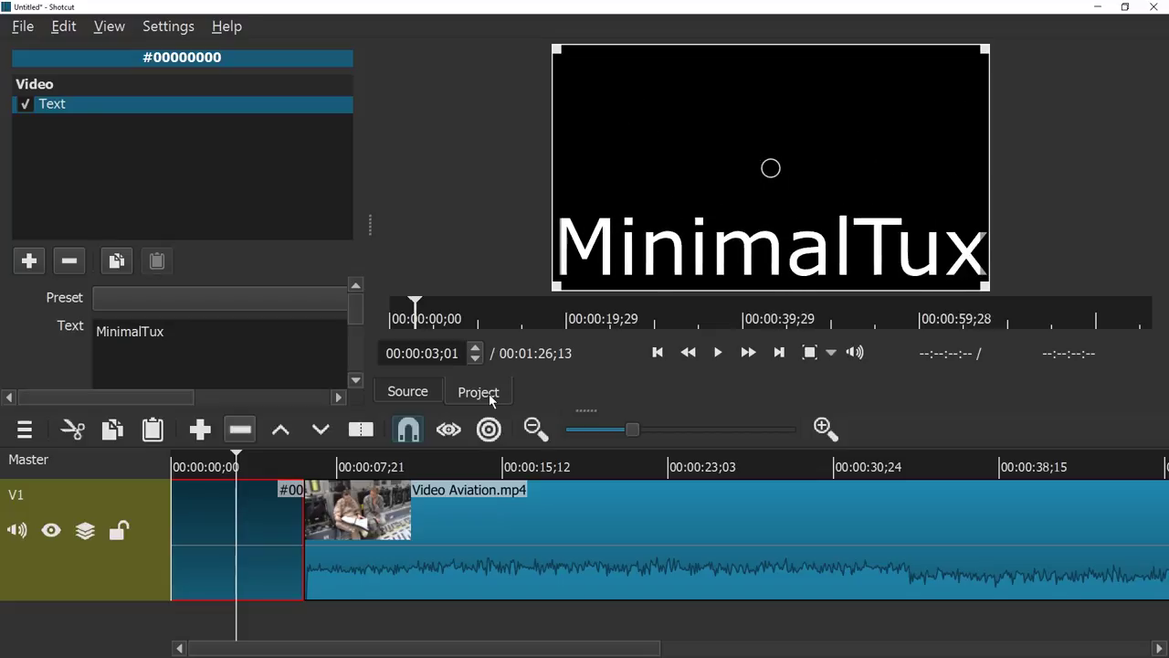
Set the text's vertical fit to Middle and its box size to 1920x1080
left_click_drag(370, 366, 814, 219)
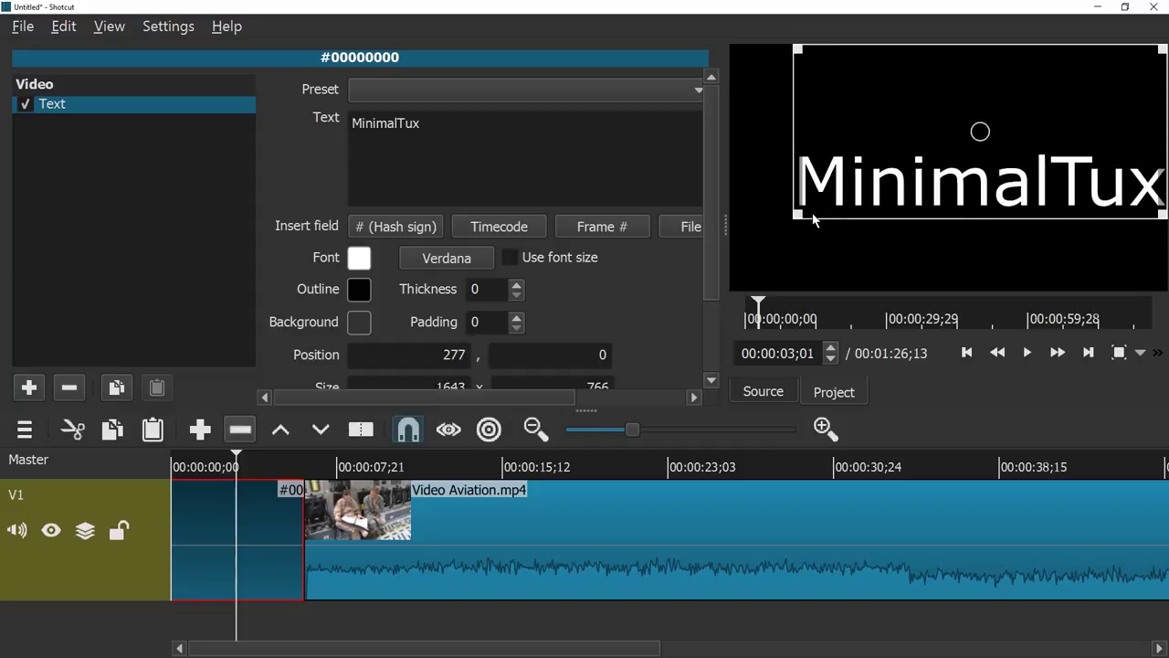
left_click_drag(714, 220, 715, 335)
left_click(408, 345)
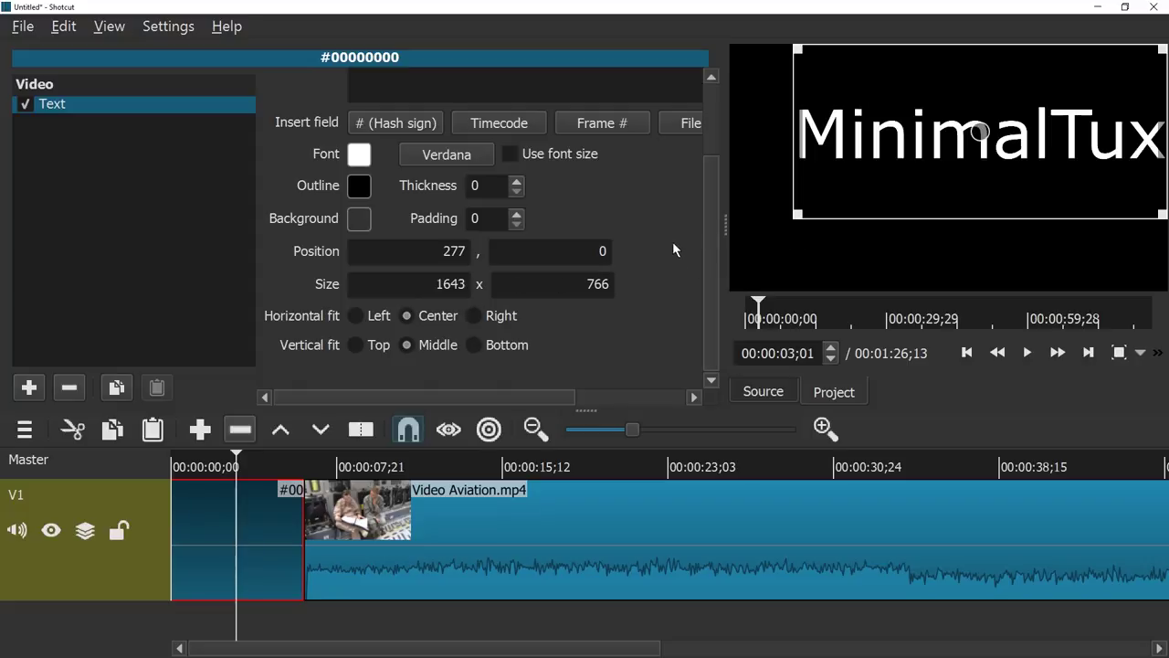
double_click(430, 284)
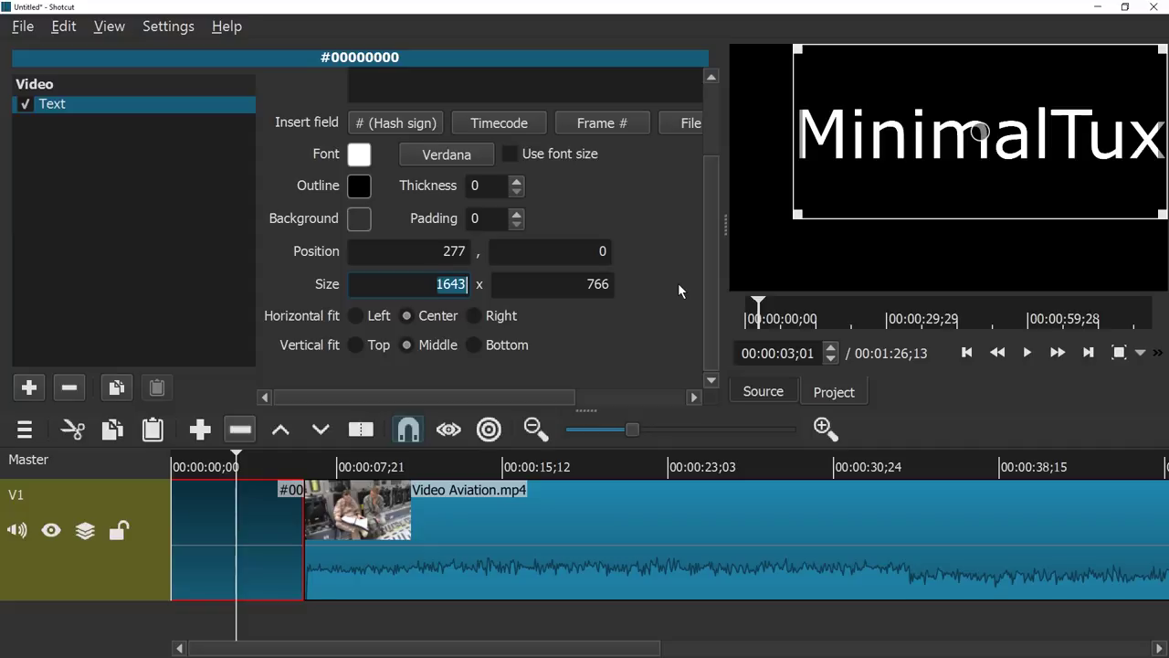
type("1920")
key("Tab")
key("BackSpace")
key("BackSpace")
key("BackSpace")
type("1")
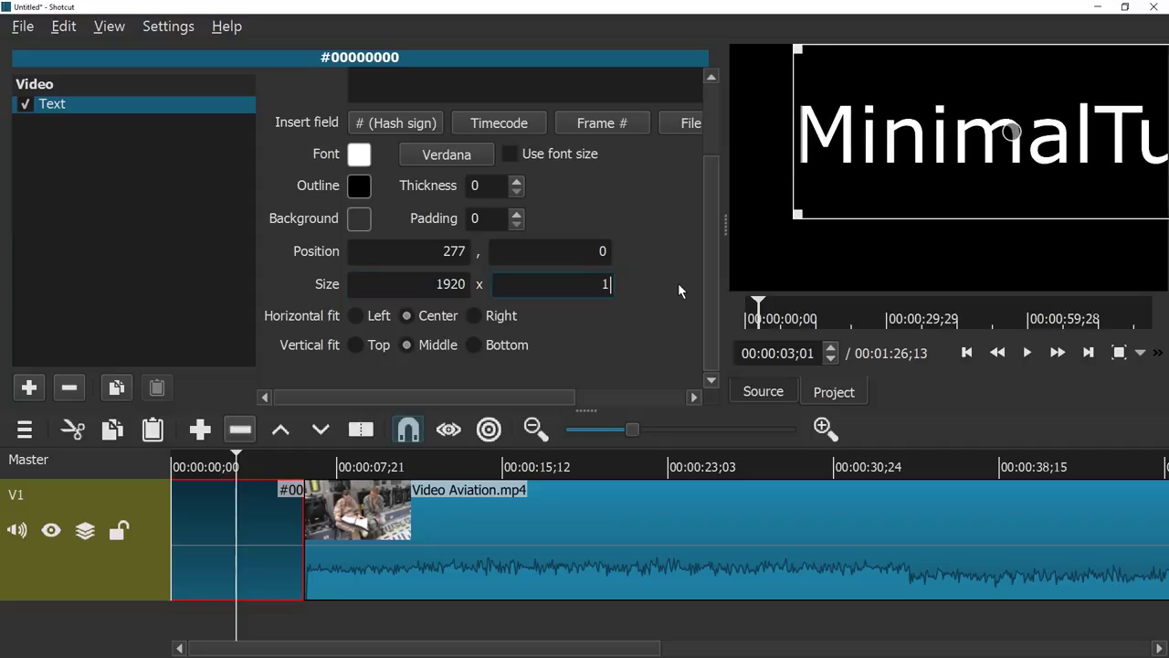
type("080")
key("Tab")
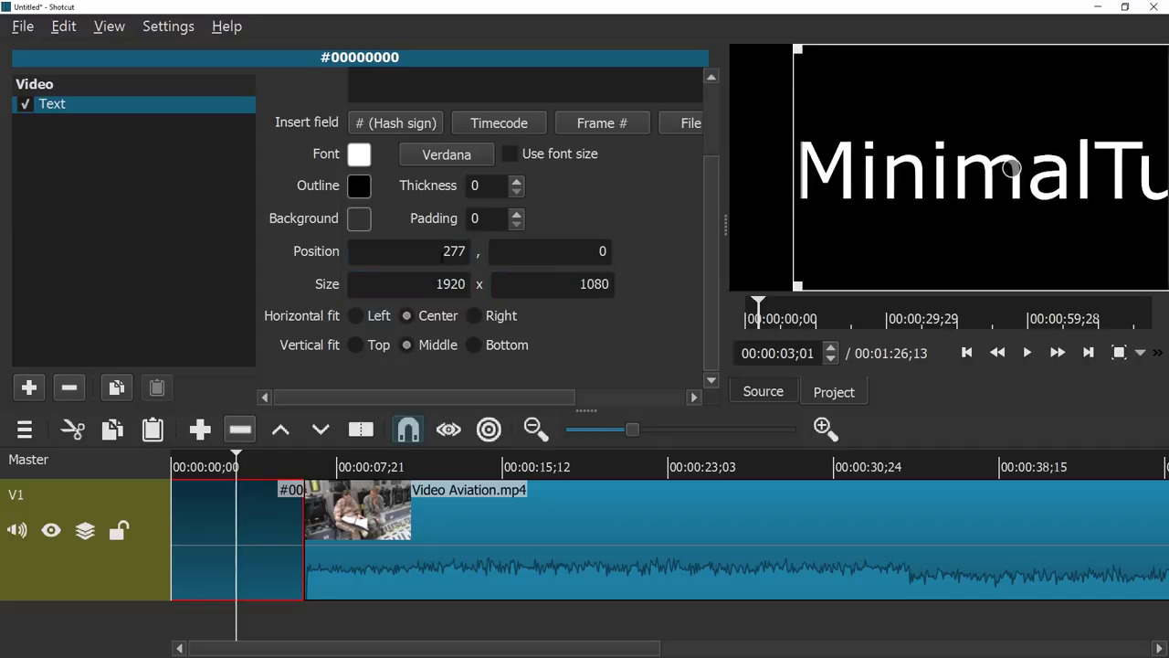
Set the text position to 0,0 and the padding to 0
double_click(442, 252)
type("0")
left_click(512, 256)
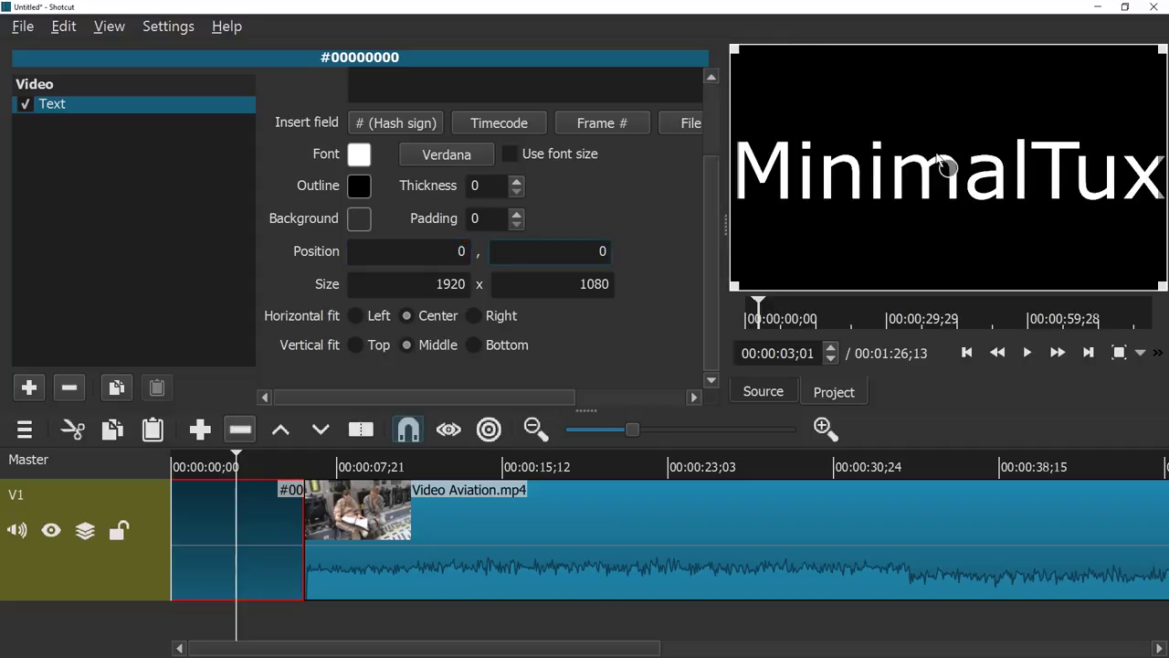
double_click(499, 218)
type("99")
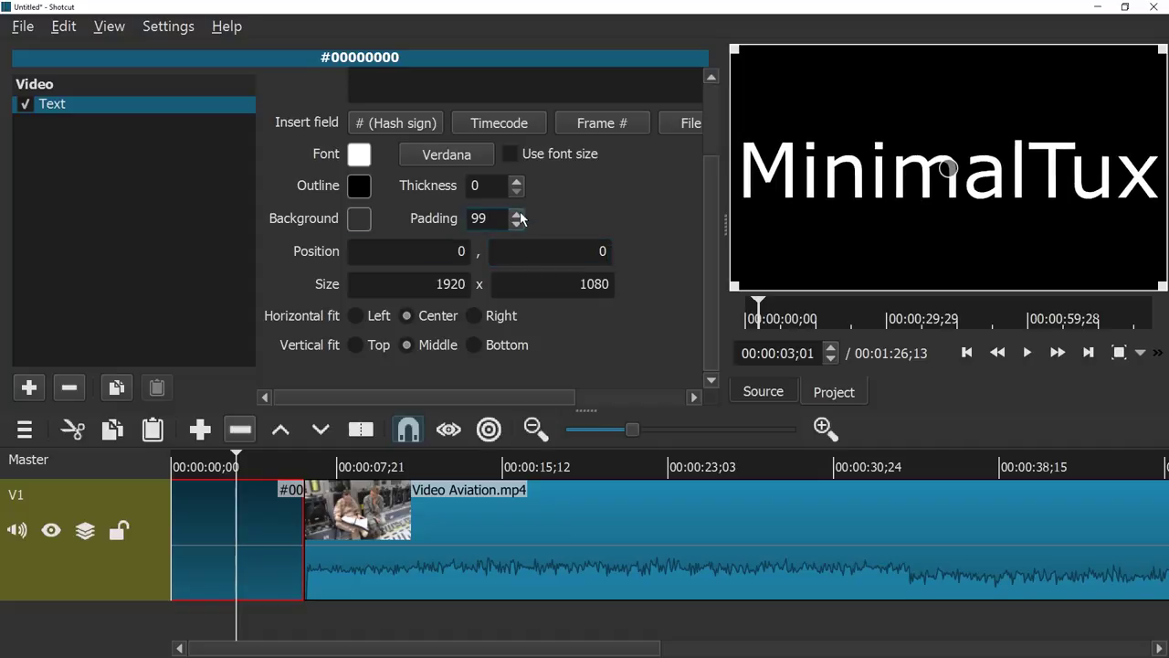
left_click(517, 215)
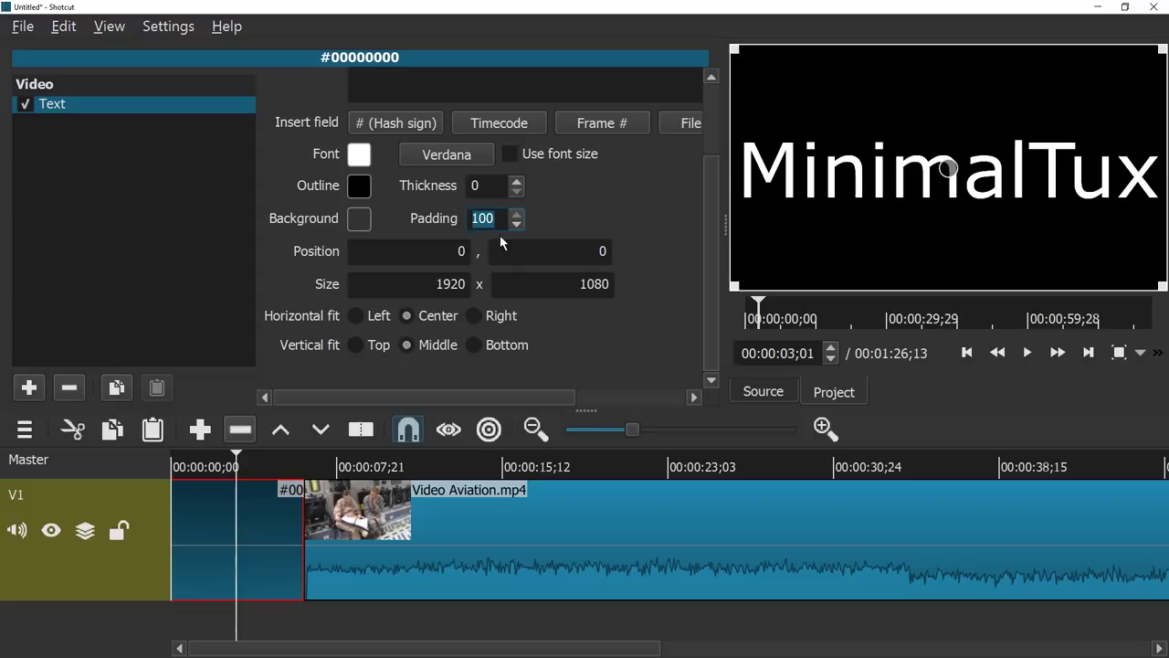
type("0")
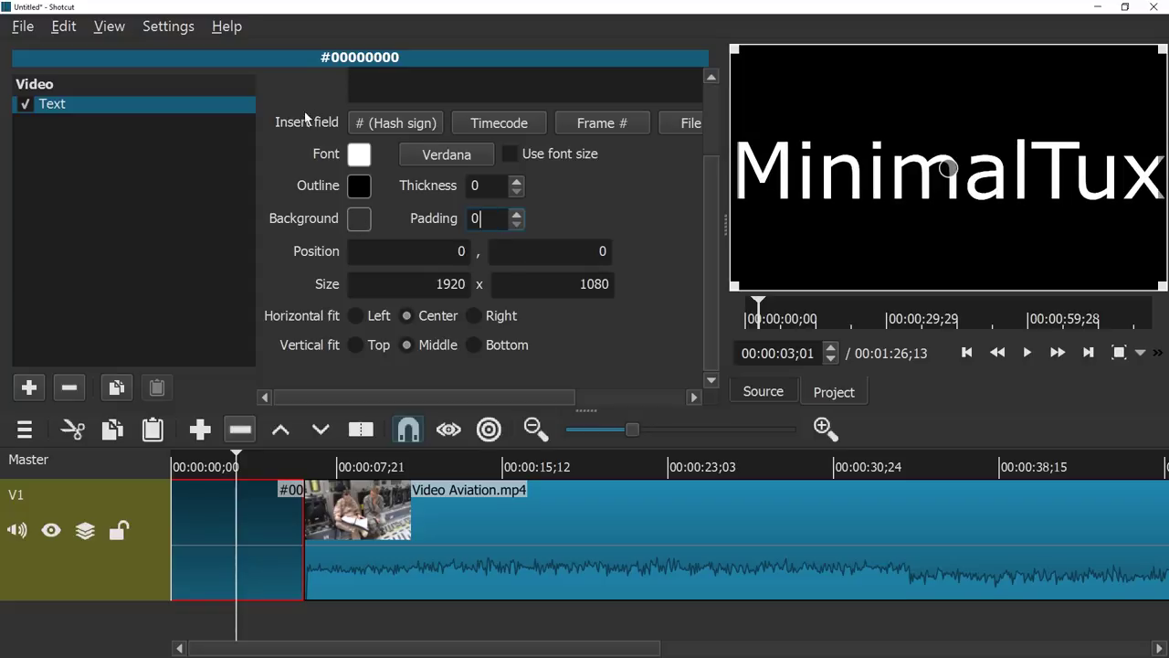
Add a Rotate filter and lower its scale to about 82.2%
left_click(33, 385)
scroll(128, 267, "up", 10)
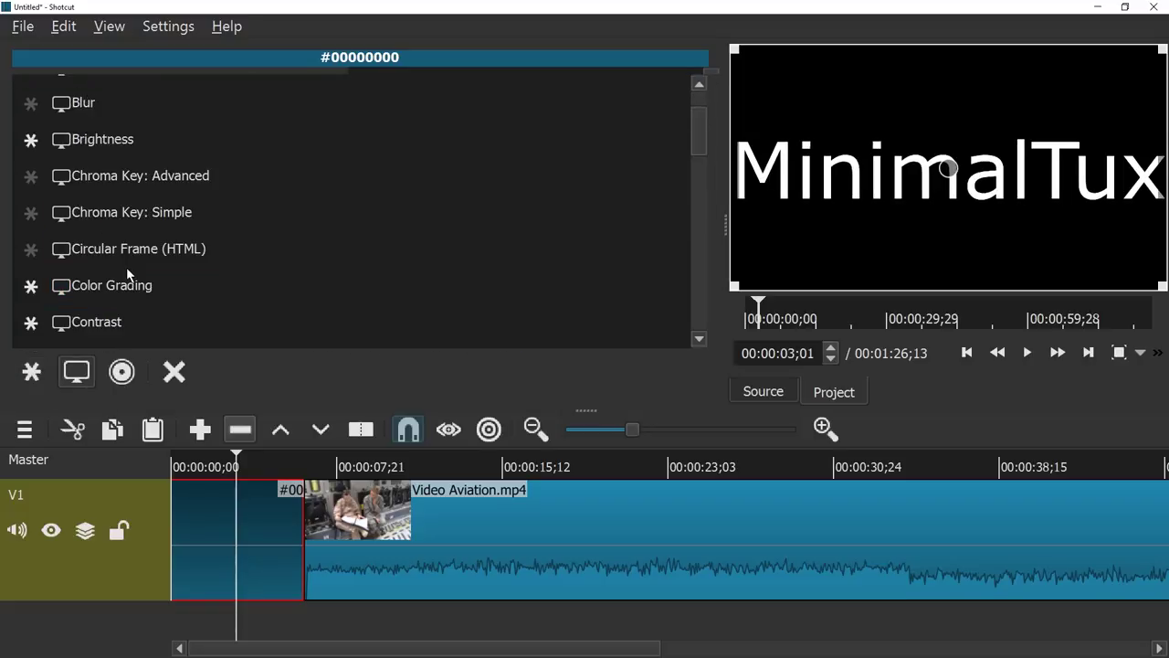
scroll(699, 274, "down", 8)
left_click(264, 211)
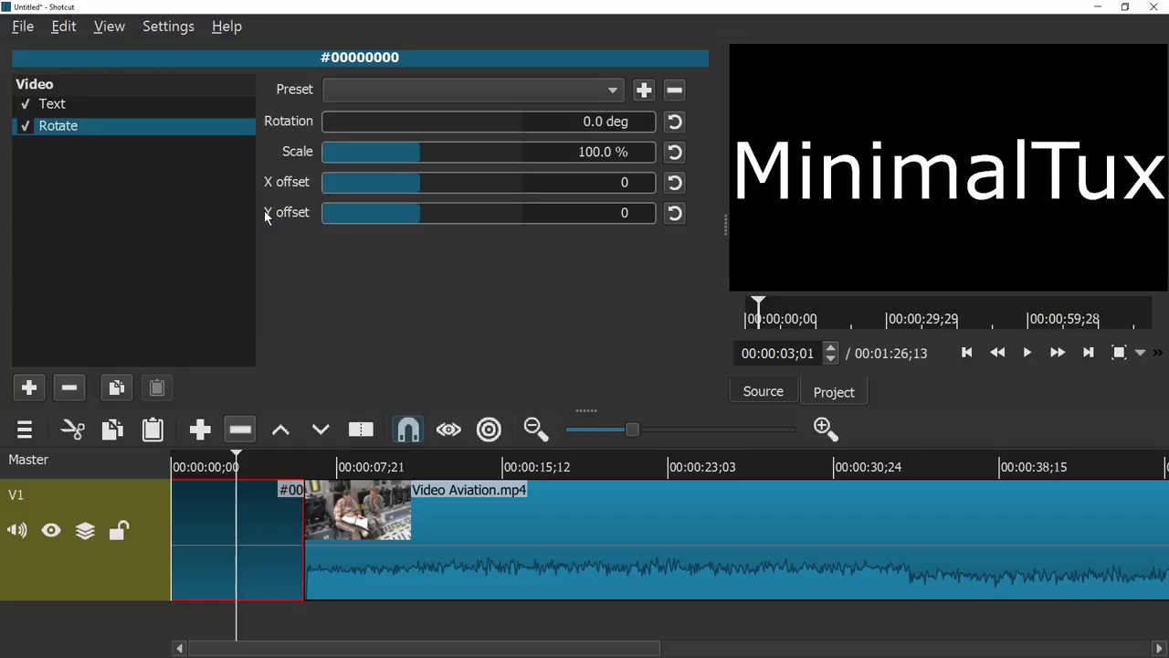
left_click_drag(416, 155, 396, 158)
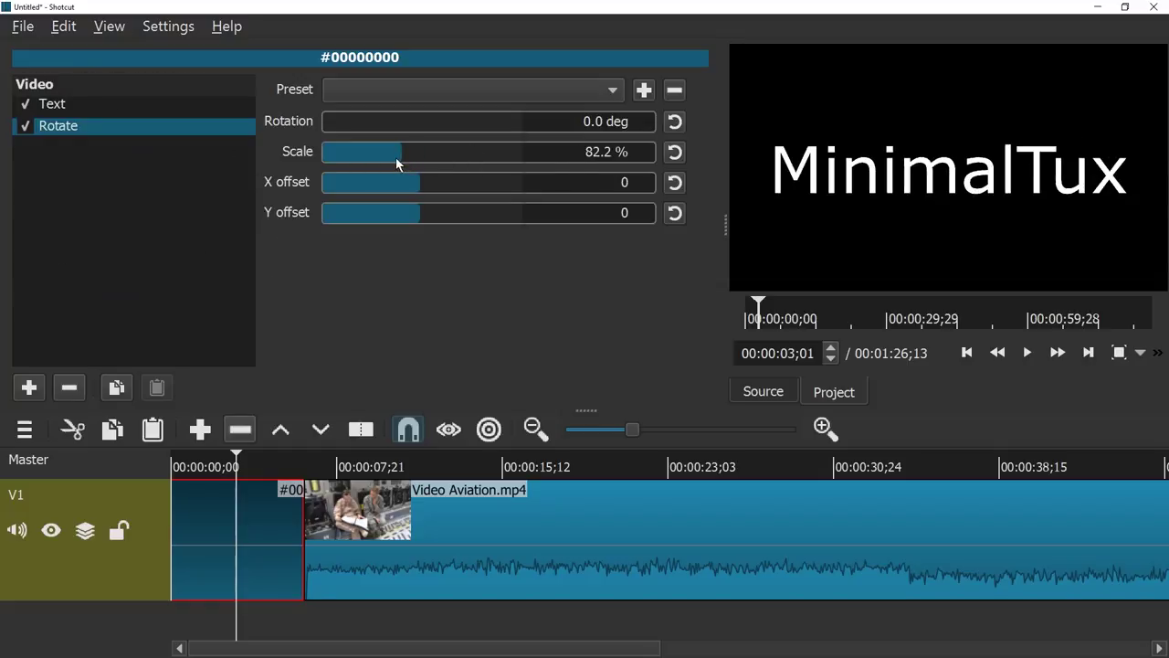
scroll(395, 157, "down", 2)
left_click(52, 104)
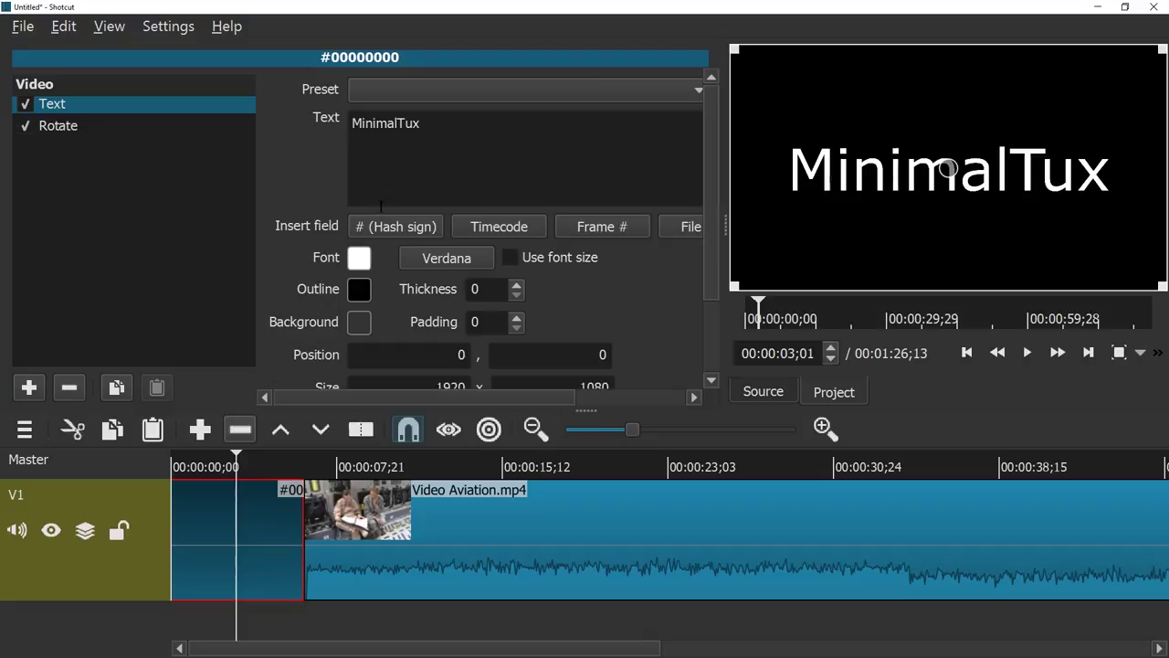
Choose Vintage_fair in Normal style for the MinimalTux title, with no underline or strikeout
left_click(453, 261)
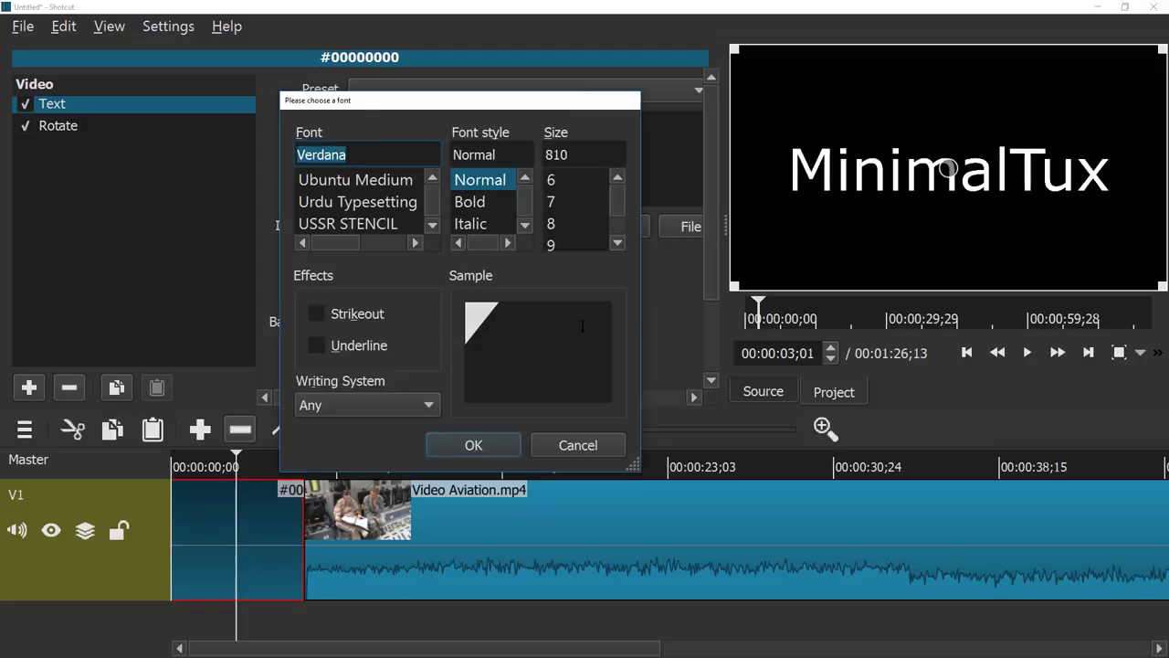
key("Down")
key("Down")
key("Down")
key("Down")
key("Down")
key("Down")
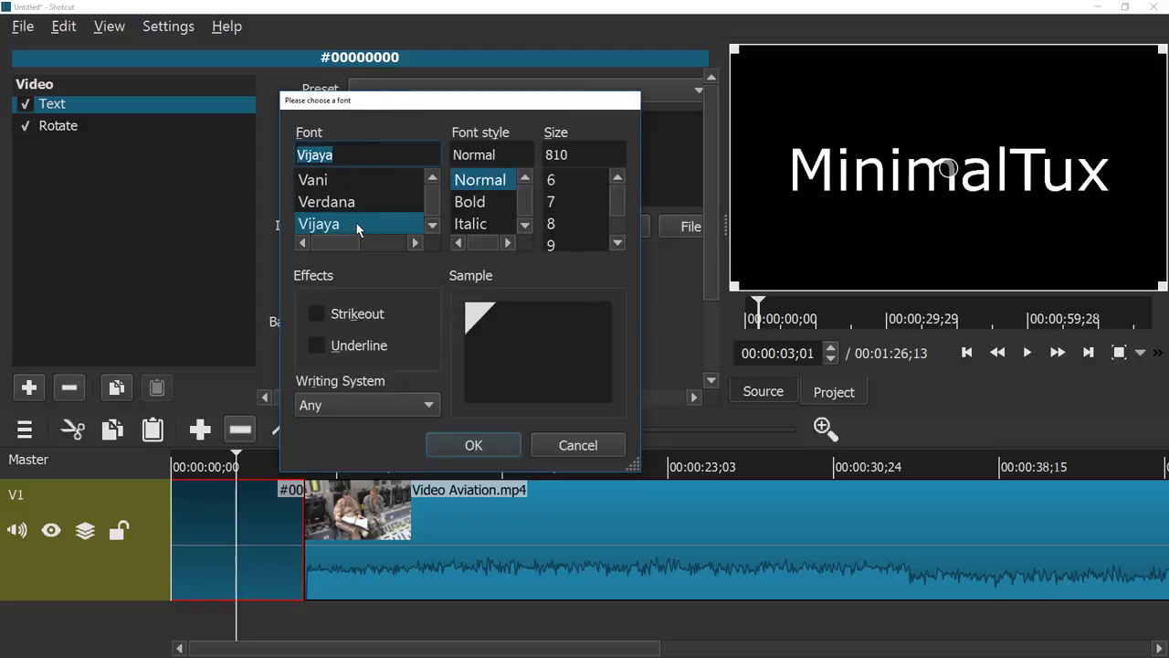
key("Down")
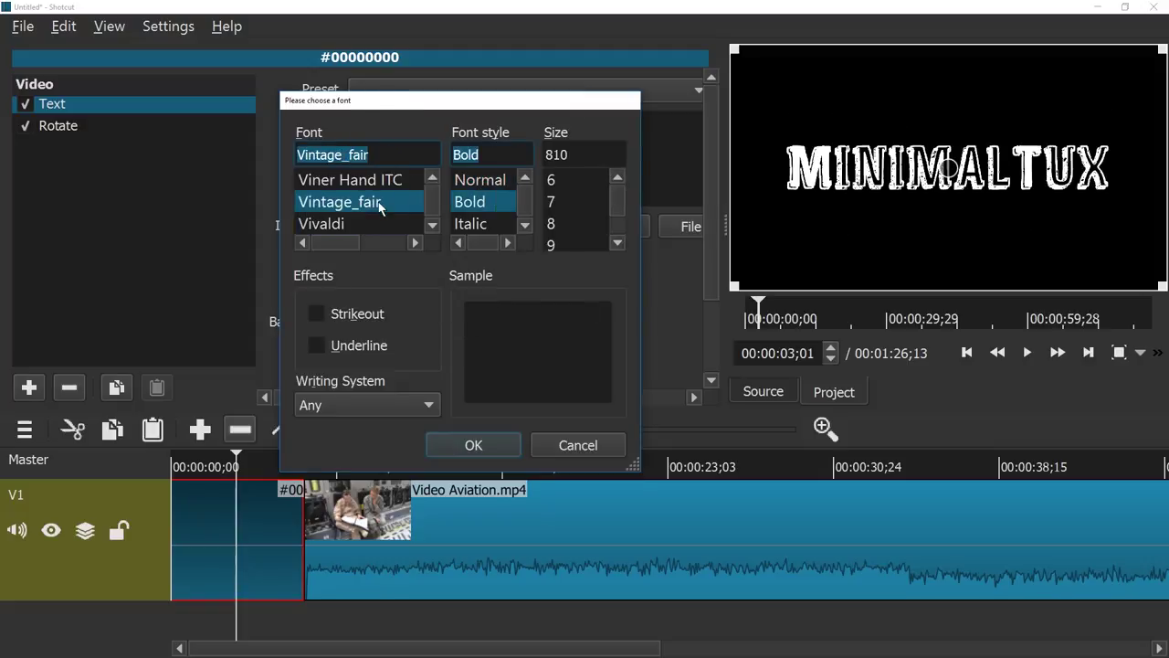
left_click(479, 181)
left_click(477, 201)
left_click(493, 180)
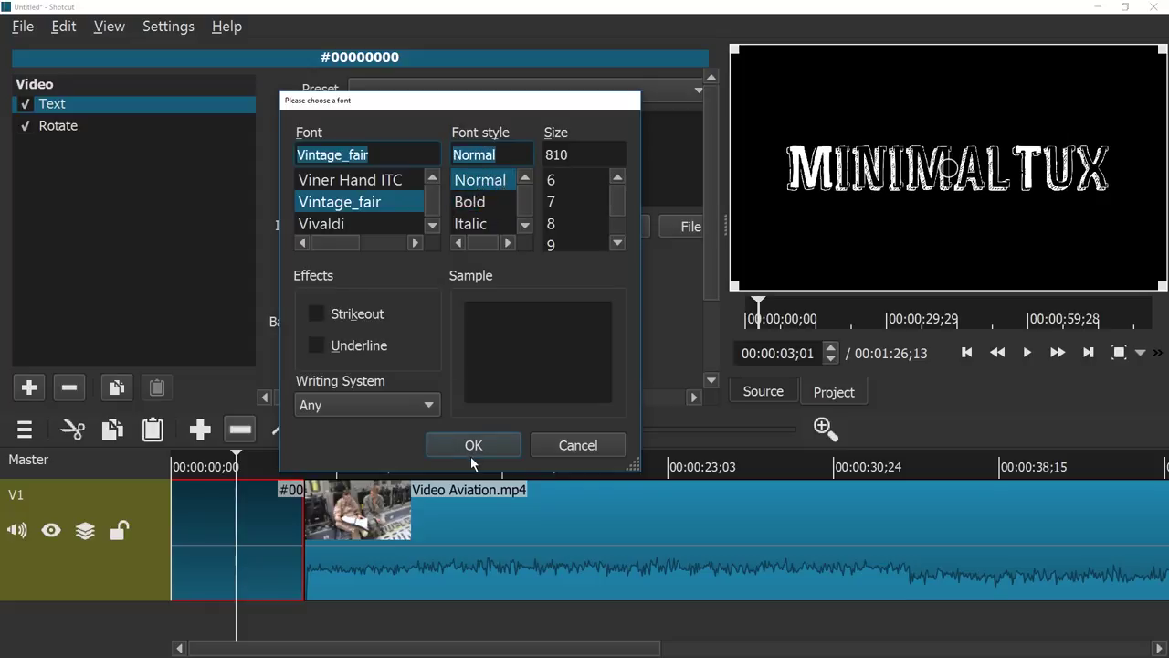
left_click(333, 344)
left_click(338, 315)
left_click(339, 317)
left_click(393, 412)
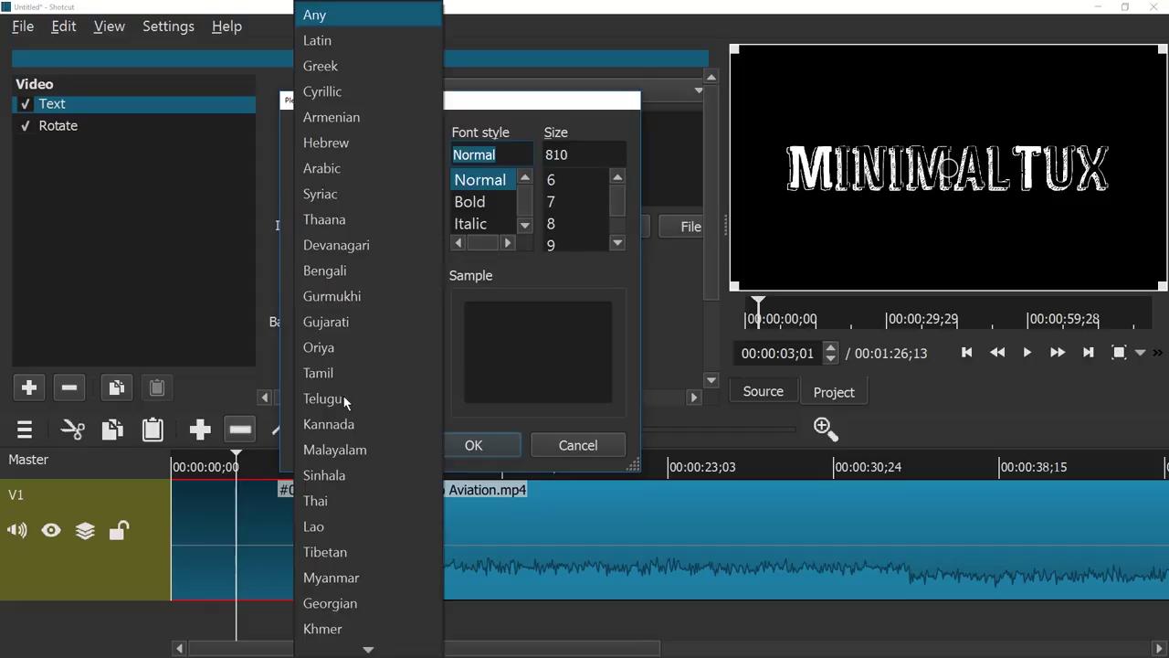
left_click(587, 374)
left_click(477, 444)
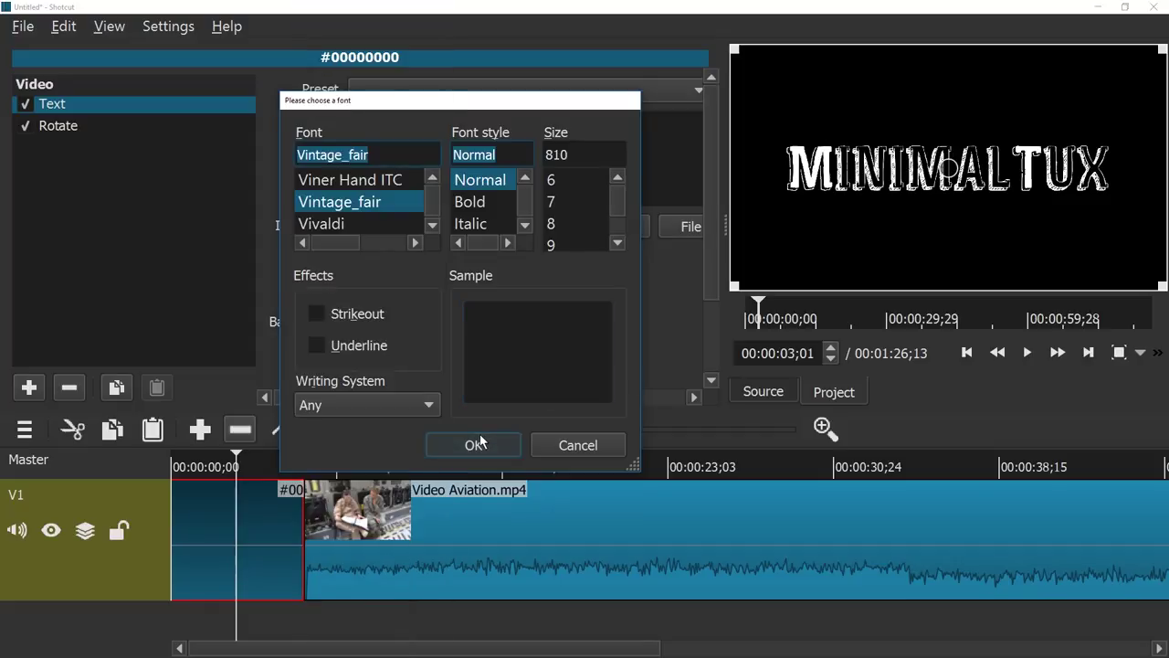
left_click(219, 465)
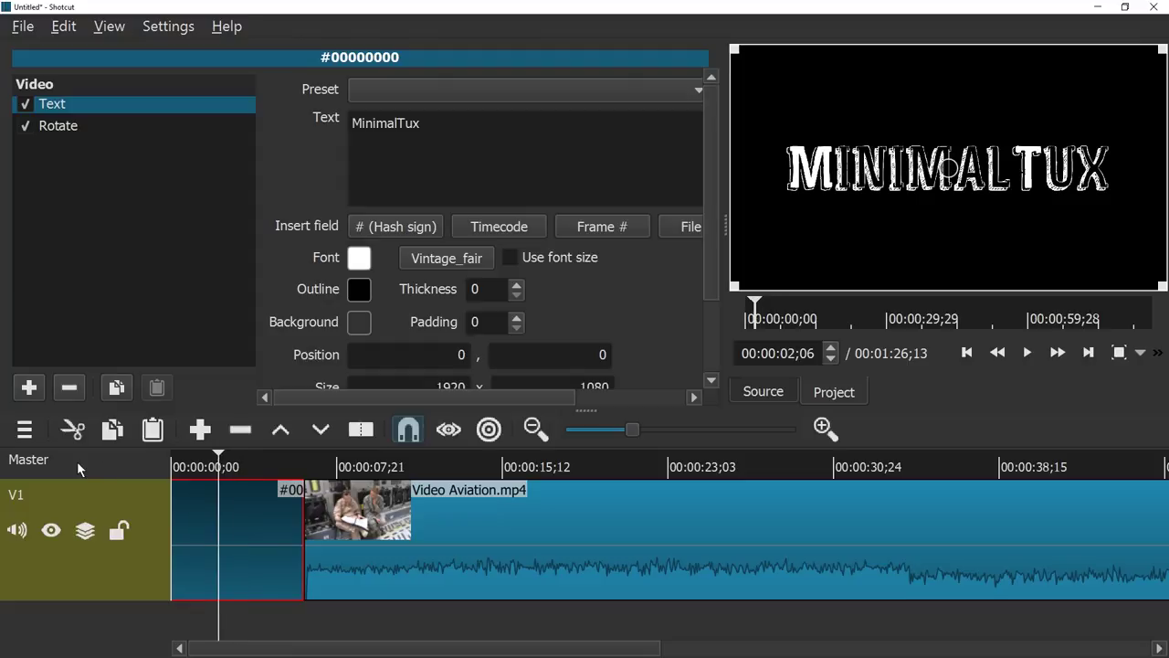
left_click_drag(217, 466, 168, 469)
key("space")
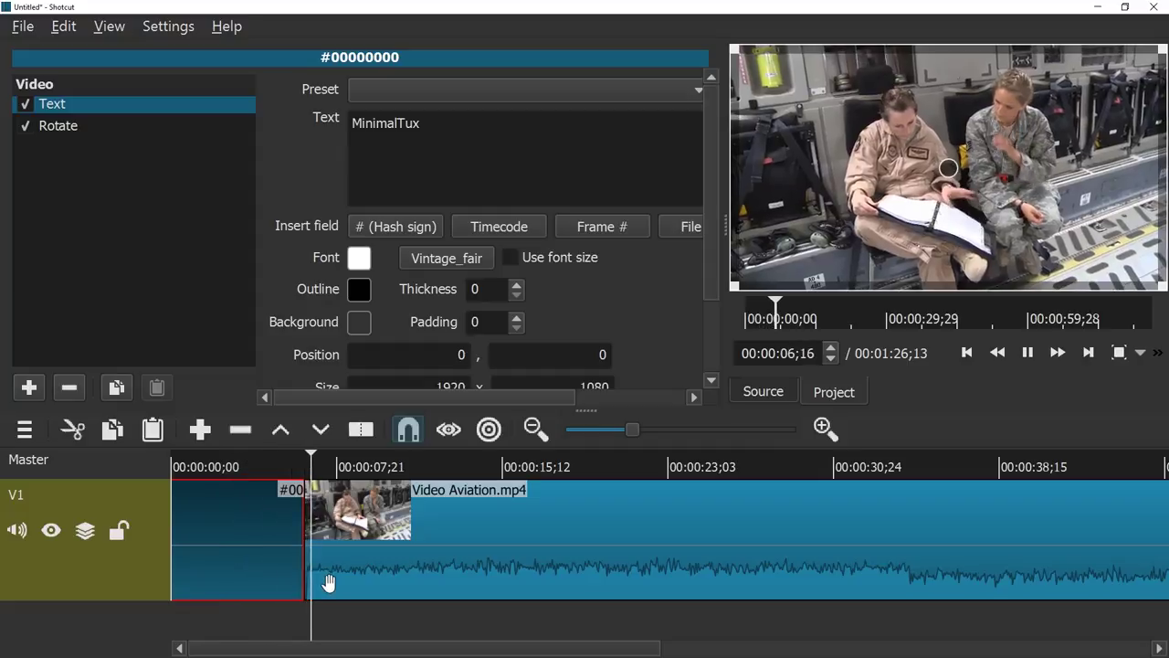
left_click_drag(271, 461, 210, 461)
left_click(224, 29)
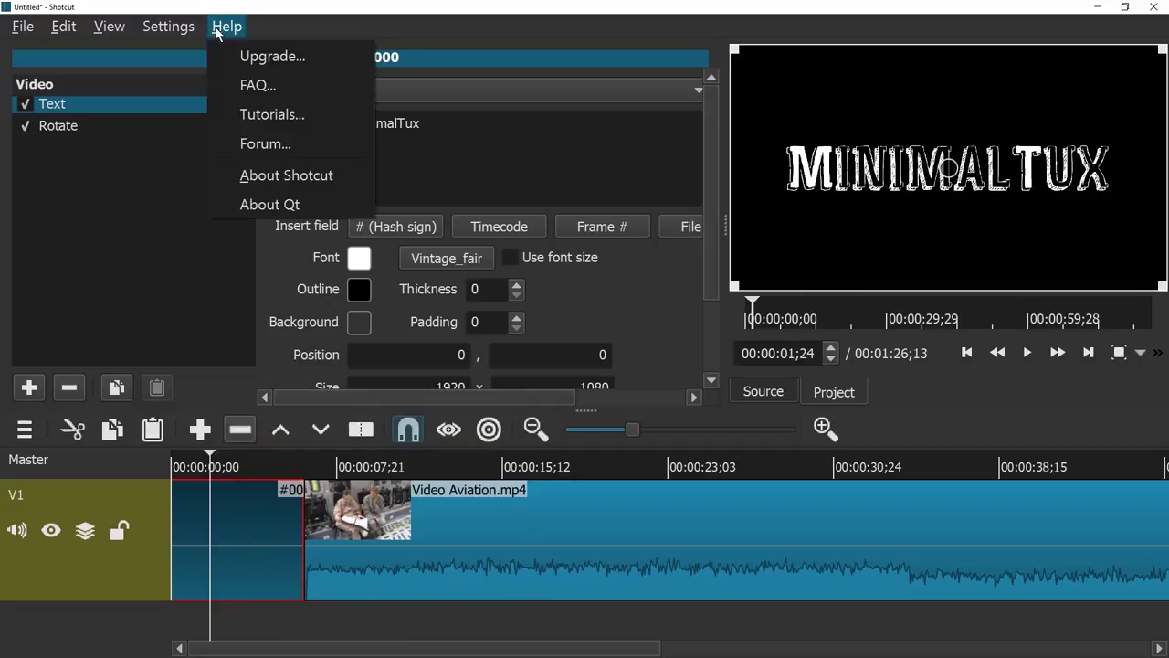
left_click(293, 180)
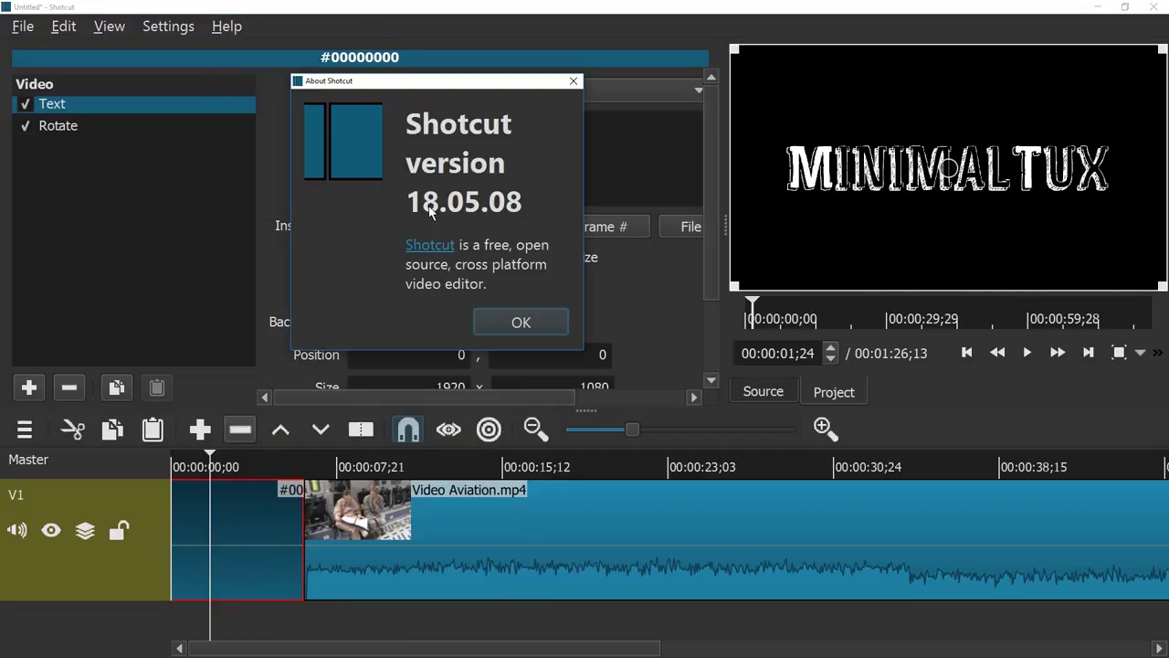
left_click(481, 321)
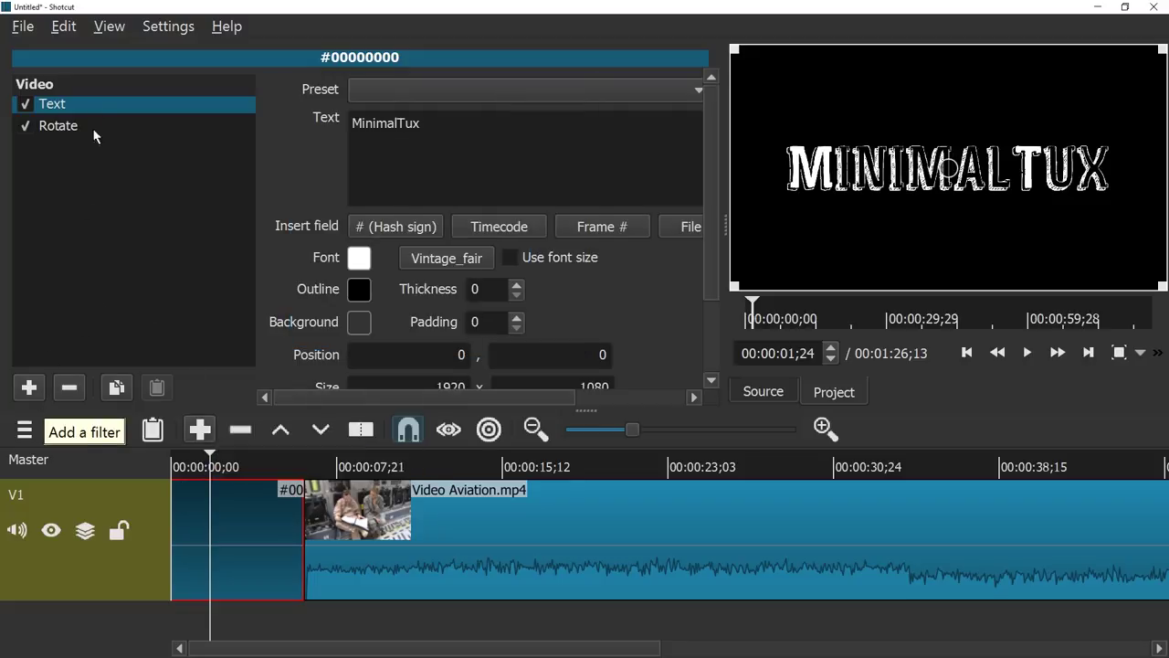
Add a Size and Position filter after Text and Rotate on the title clip
left_click(28, 386)
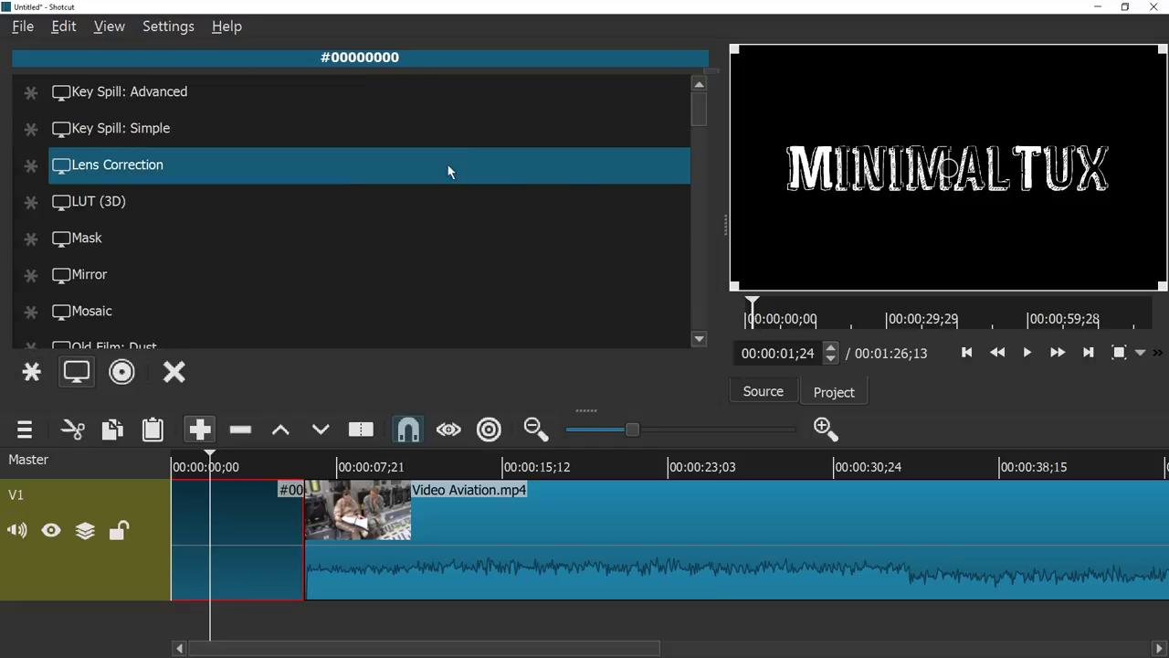
left_click_drag(700, 109, 702, 285)
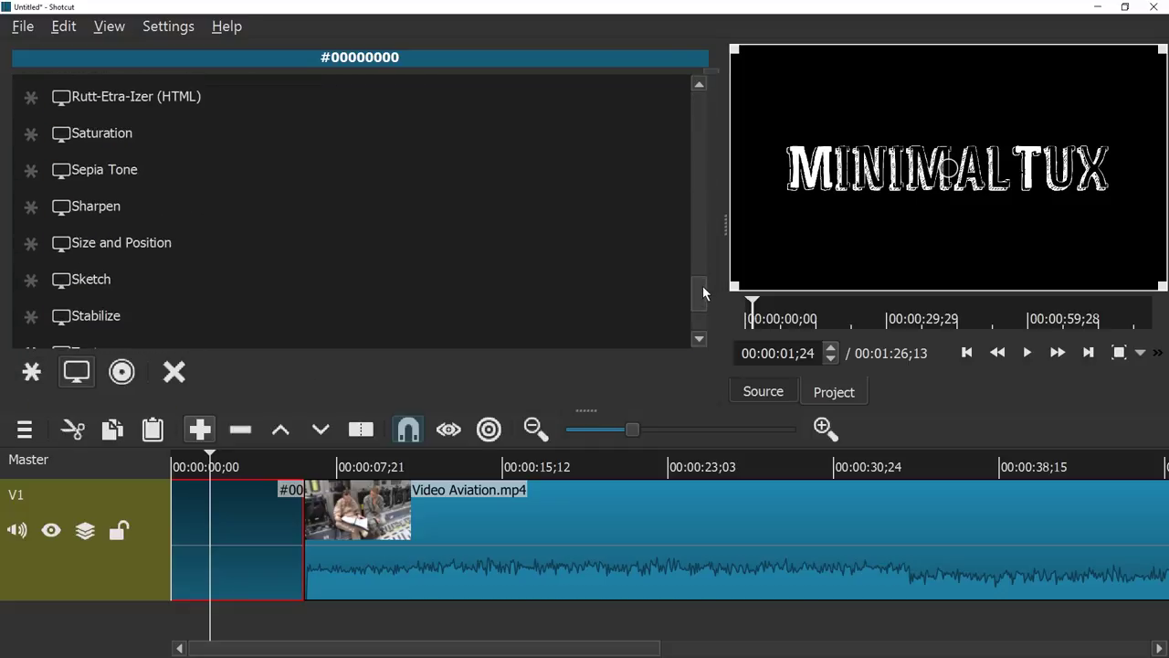
left_click(164, 245)
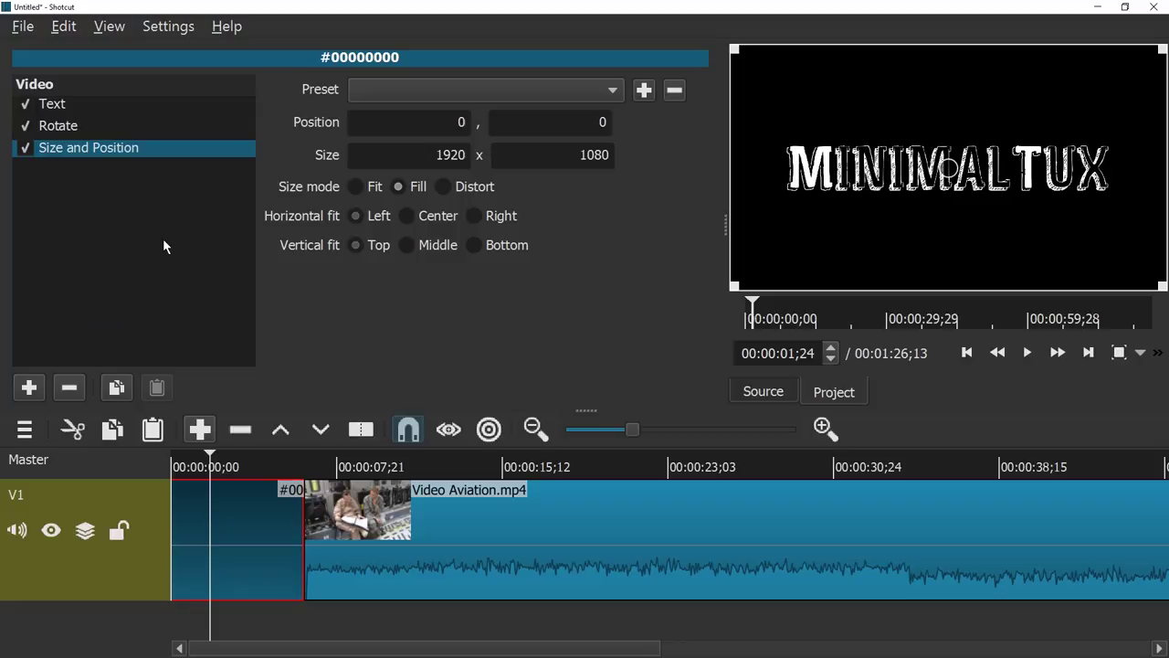
Open the Keyframes panel and dock it widened beside the Timeline, title bars hidden afterward
left_click(109, 28)
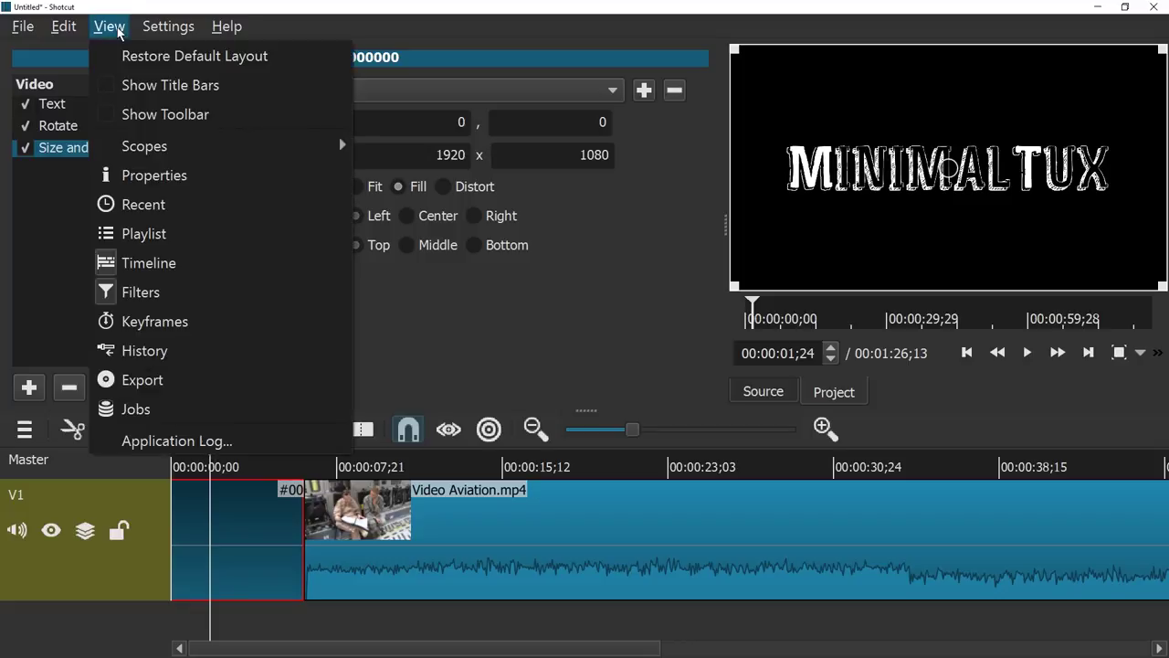
left_click(177, 325)
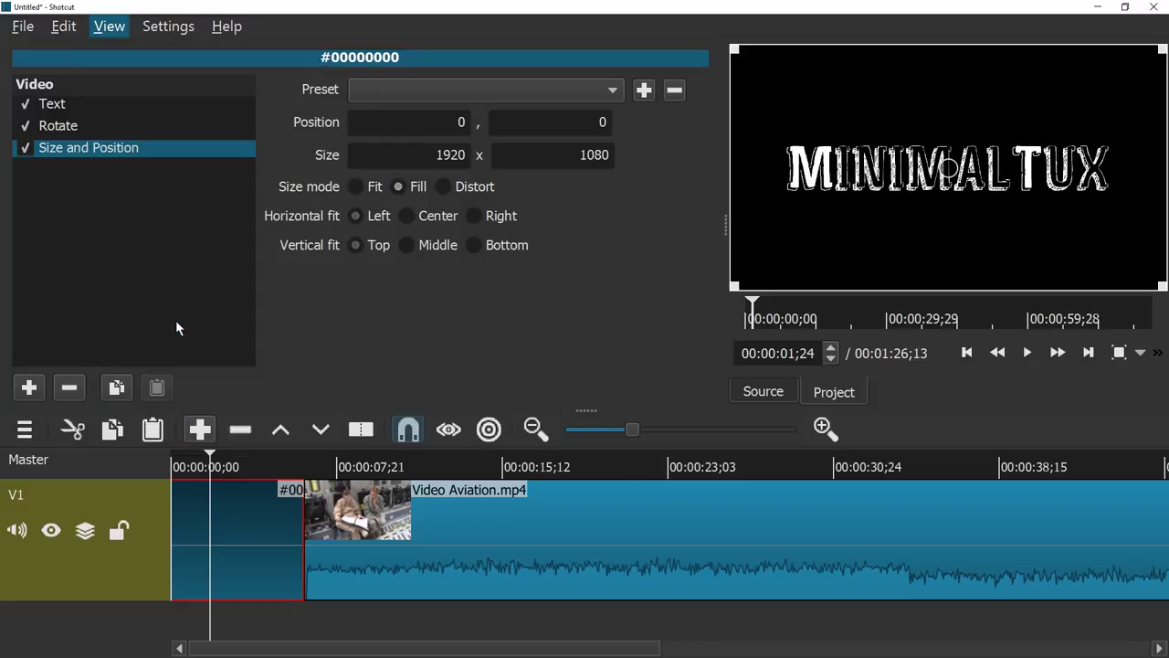
left_click(117, 26)
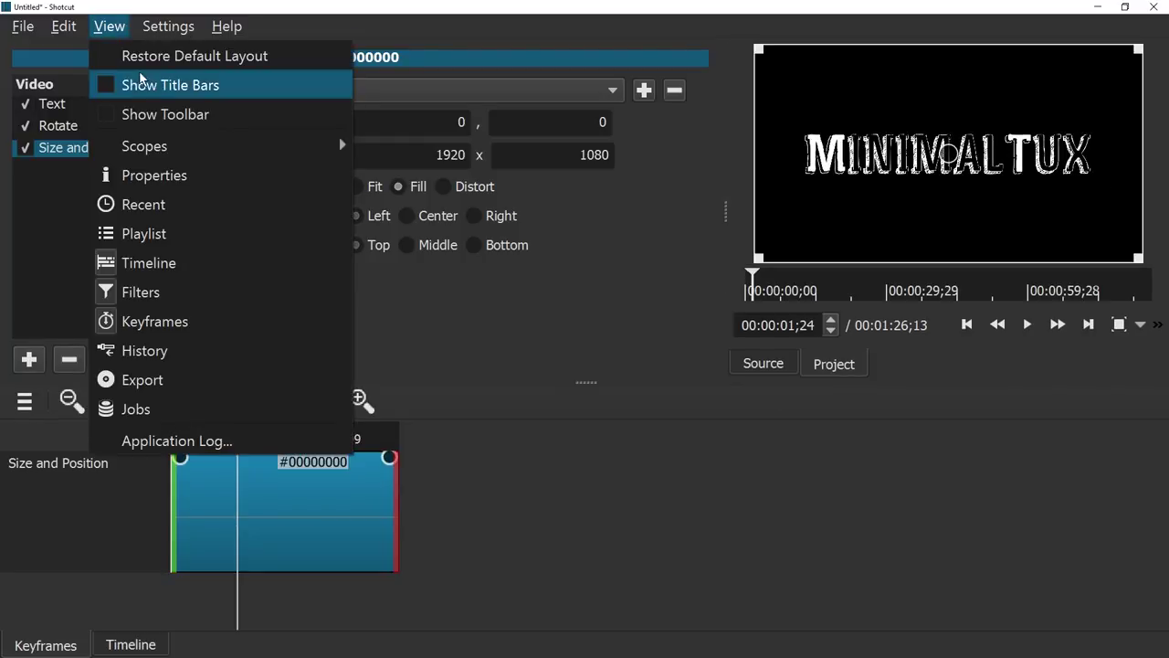
left_click(141, 87)
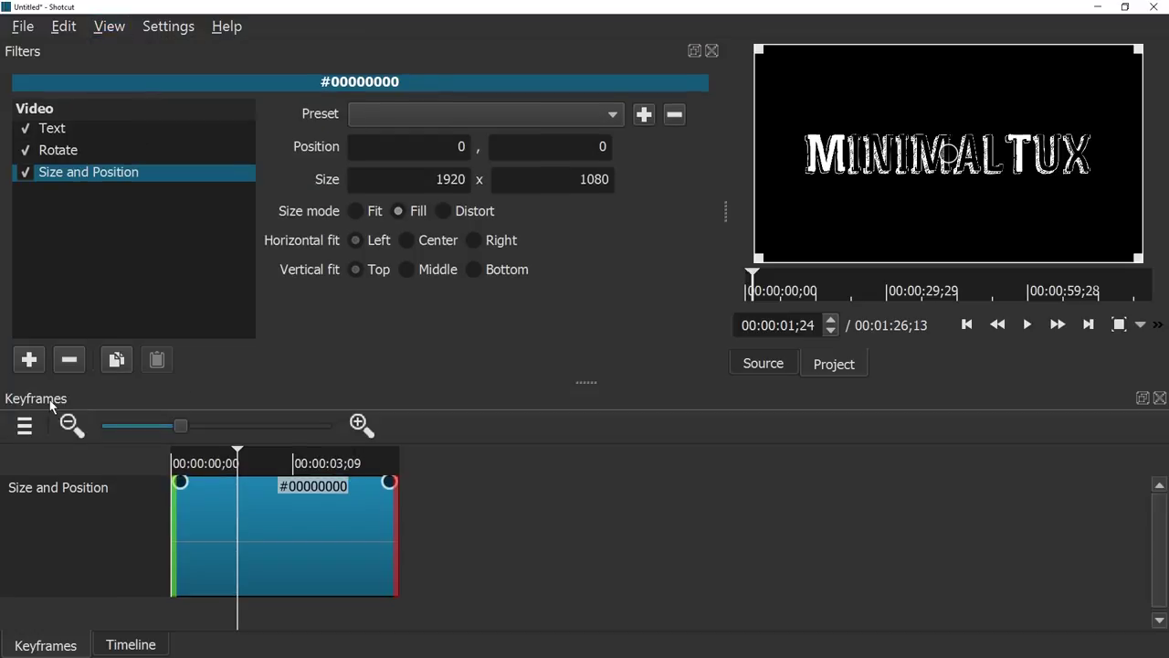
left_click_drag(27, 402, 100, 398)
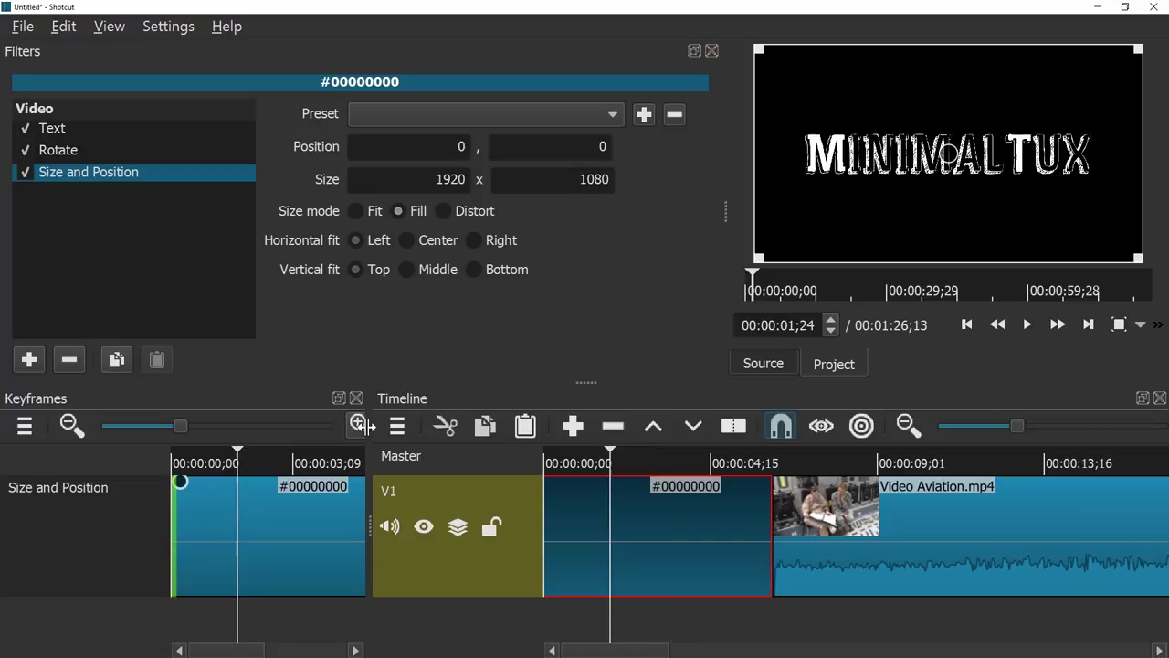
left_click_drag(365, 425, 503, 426)
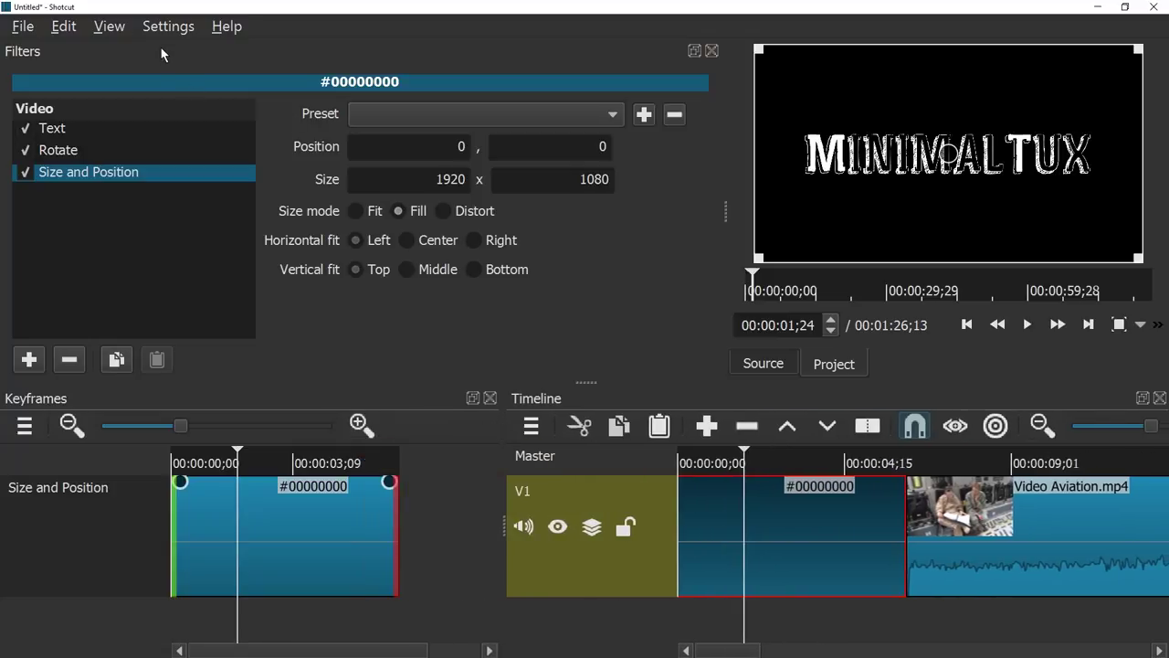
left_click(127, 27)
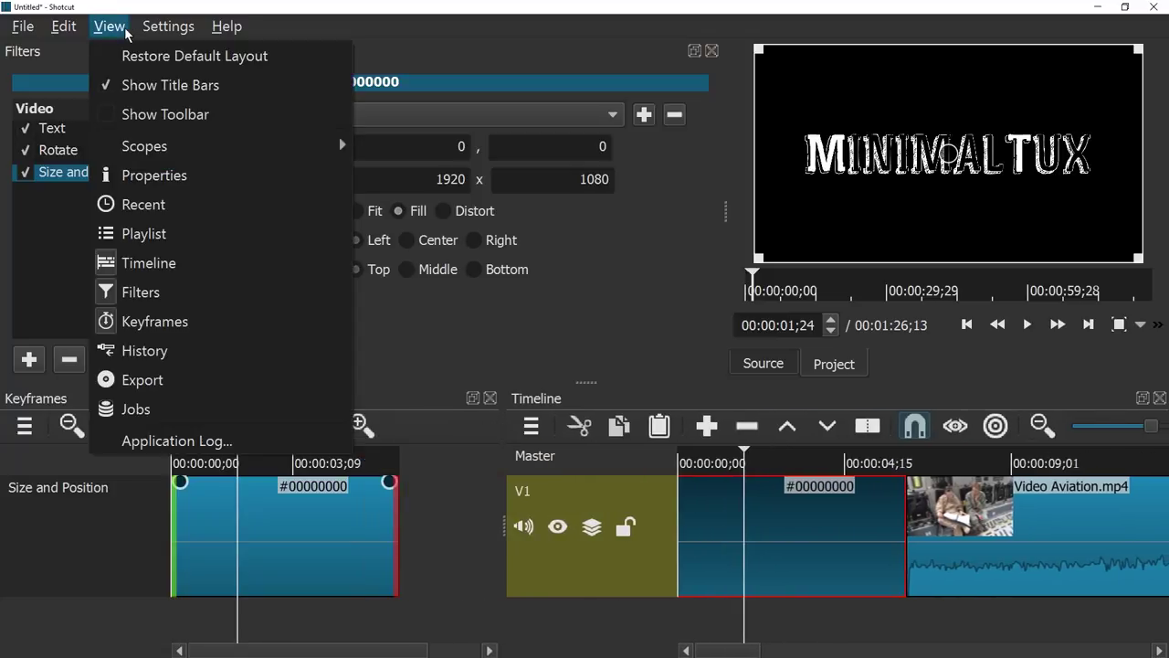
left_click(157, 84)
Create ramp-in and ramp-out periods on the Size and Position keyframe track
left_click_drag(566, 382, 639, 412)
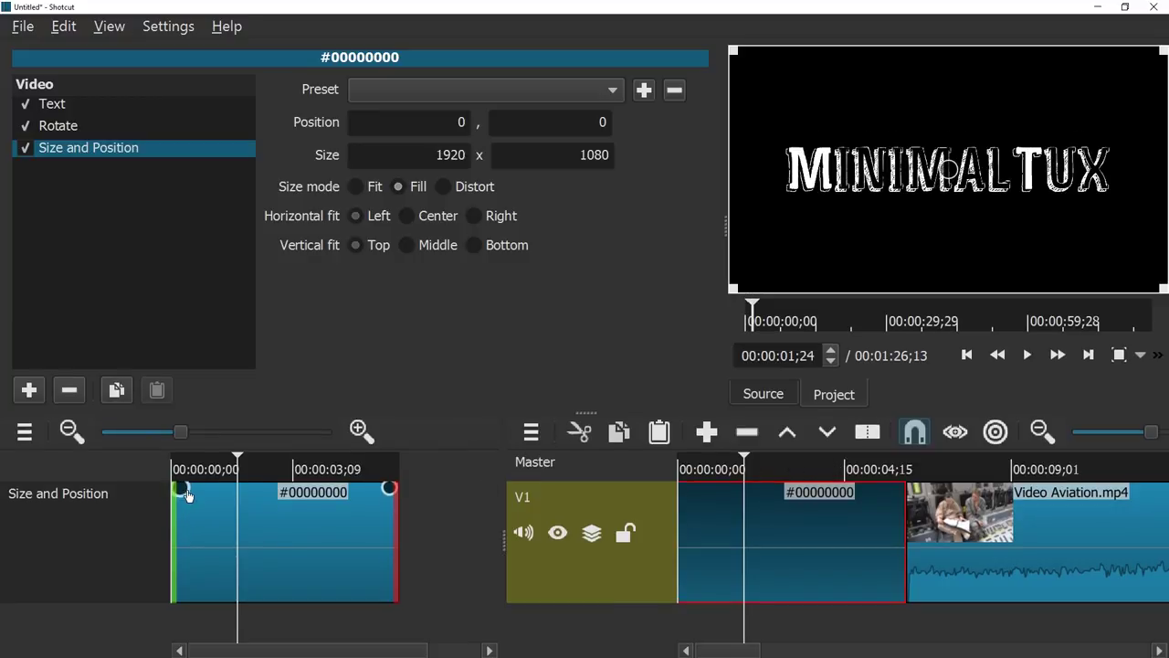
left_click_drag(185, 494, 232, 498)
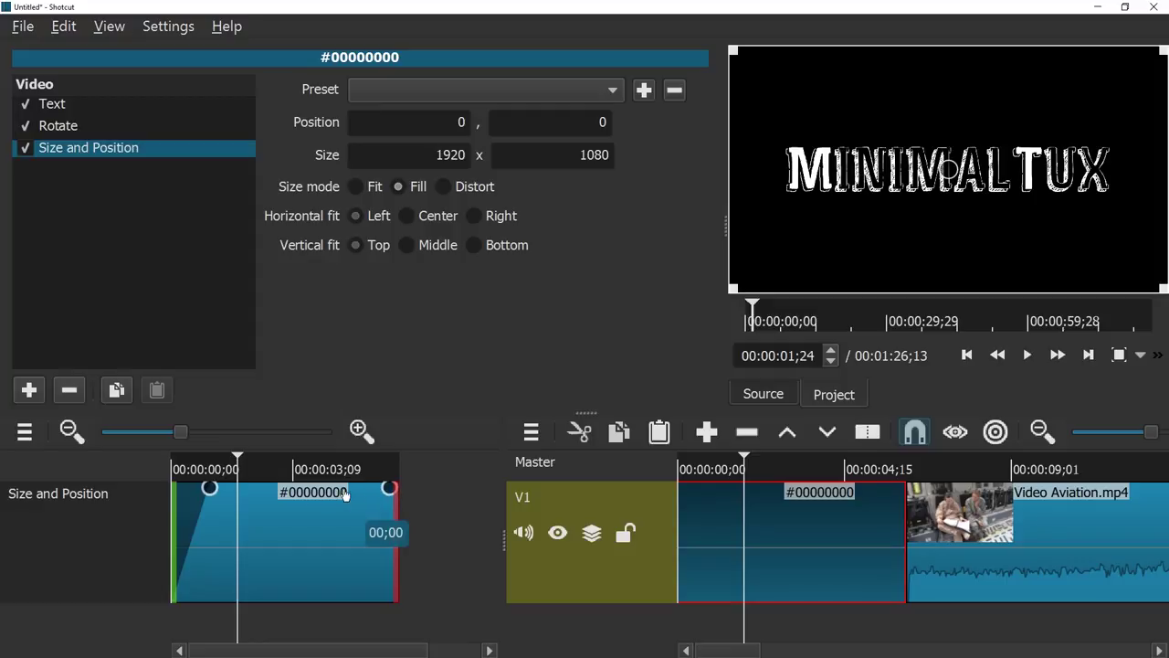
left_click(344, 495)
left_click_drag(388, 482, 346, 490)
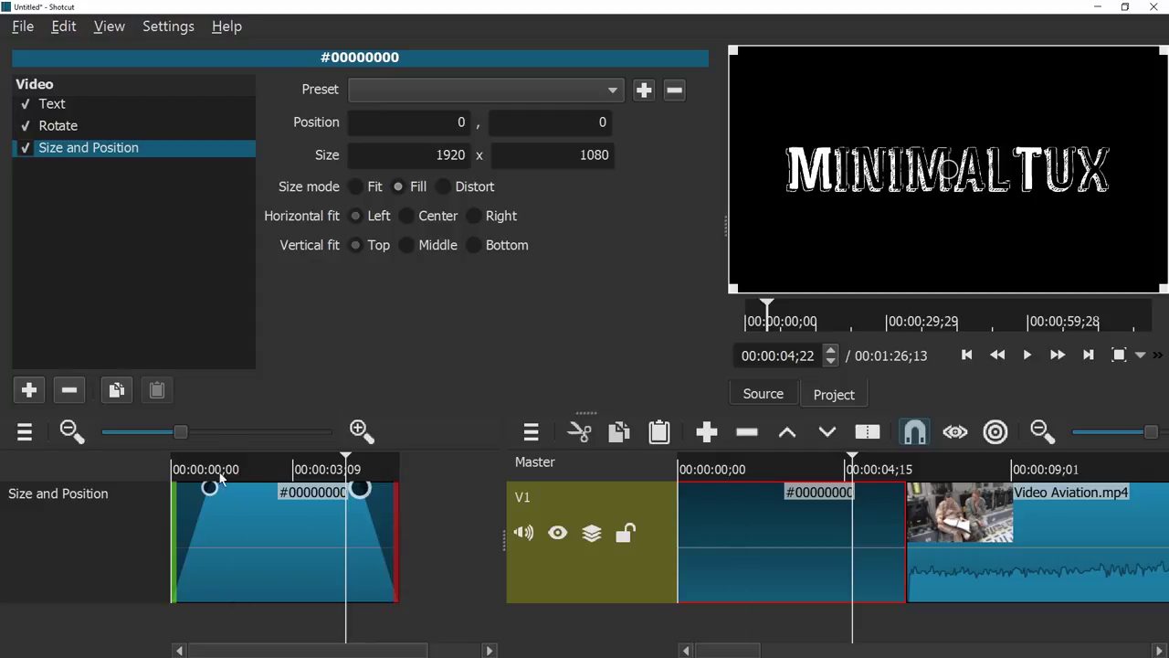
key("Home")
key("space")
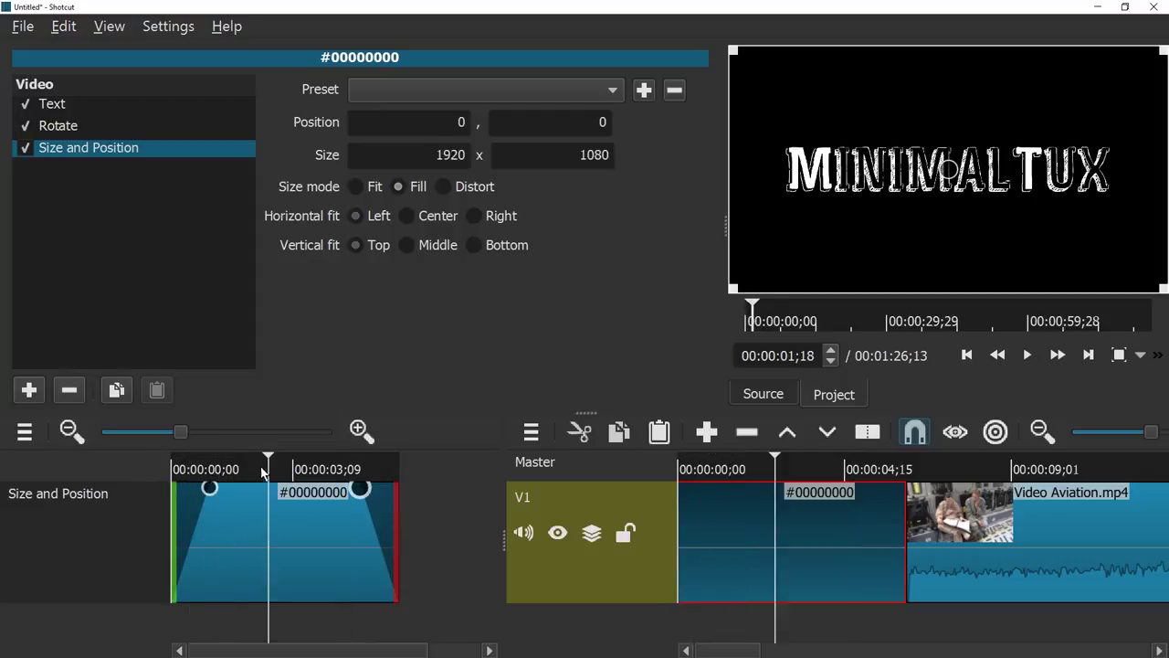
left_click_drag(302, 471, 168, 471)
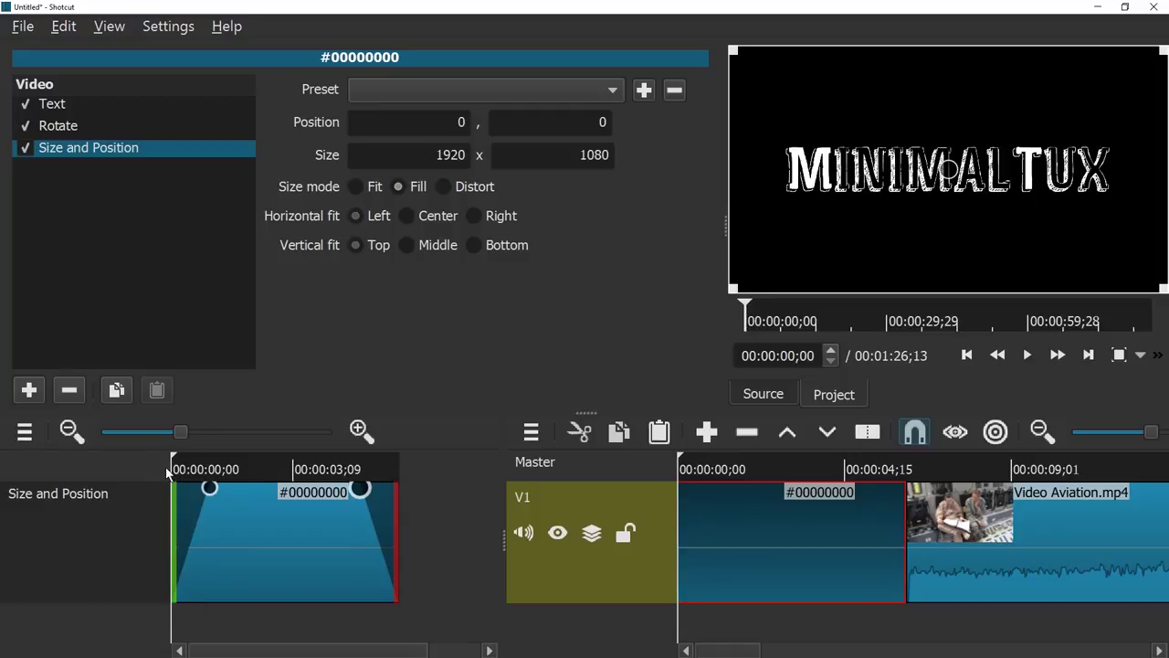
Set Position X to -1920 at the start so the title slides in from the left
left_click(435, 128)
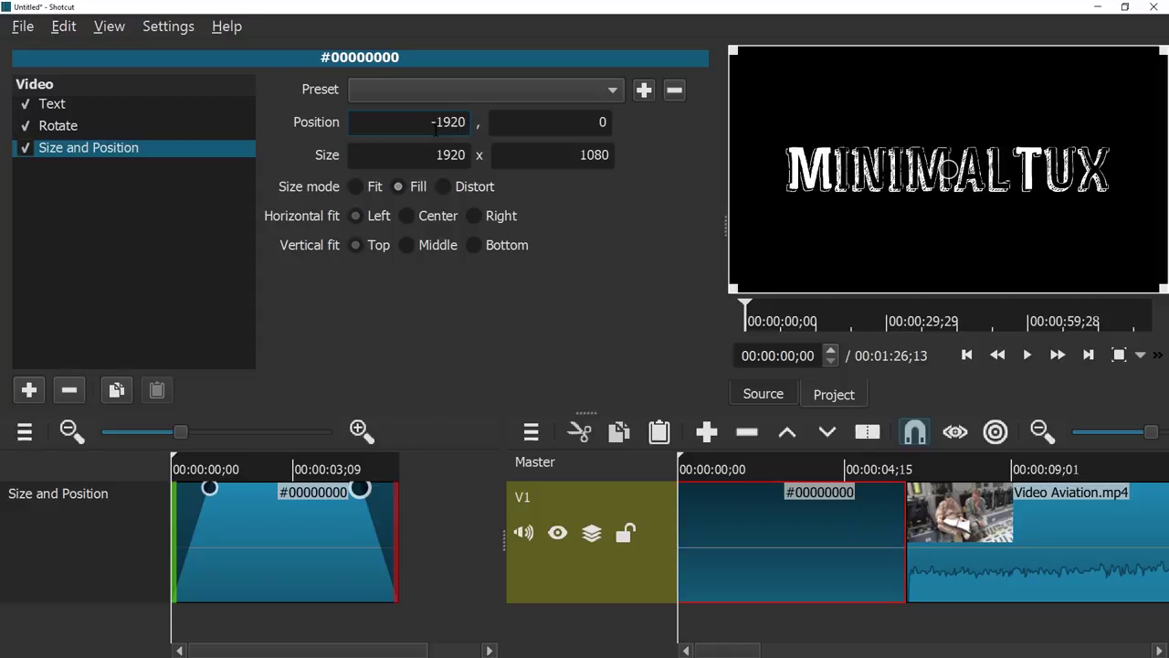
key("Return")
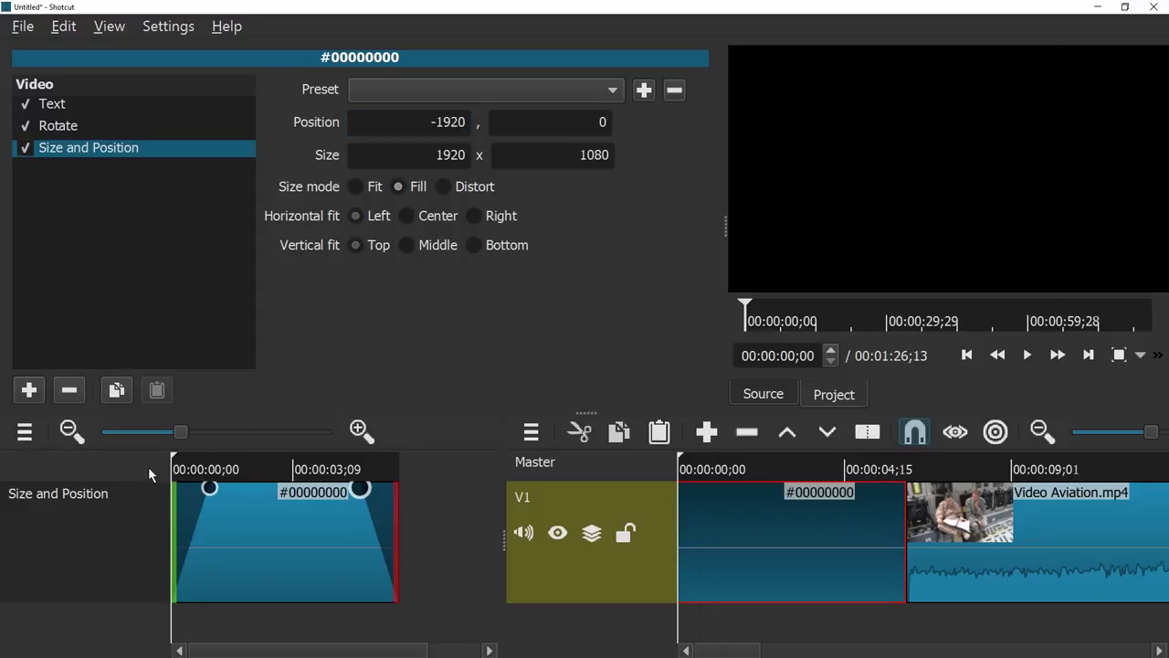
key("space")
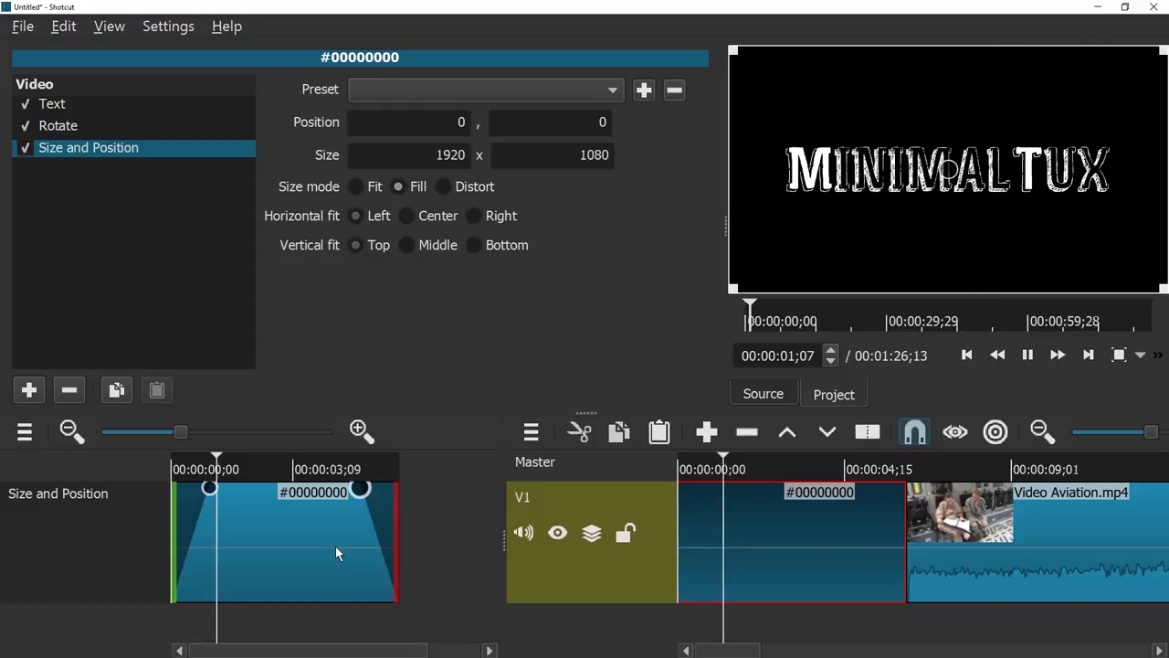
Set Position Y to 1080 at the final frame so the title slides down out of frame
left_click(397, 477)
left_click(399, 477)
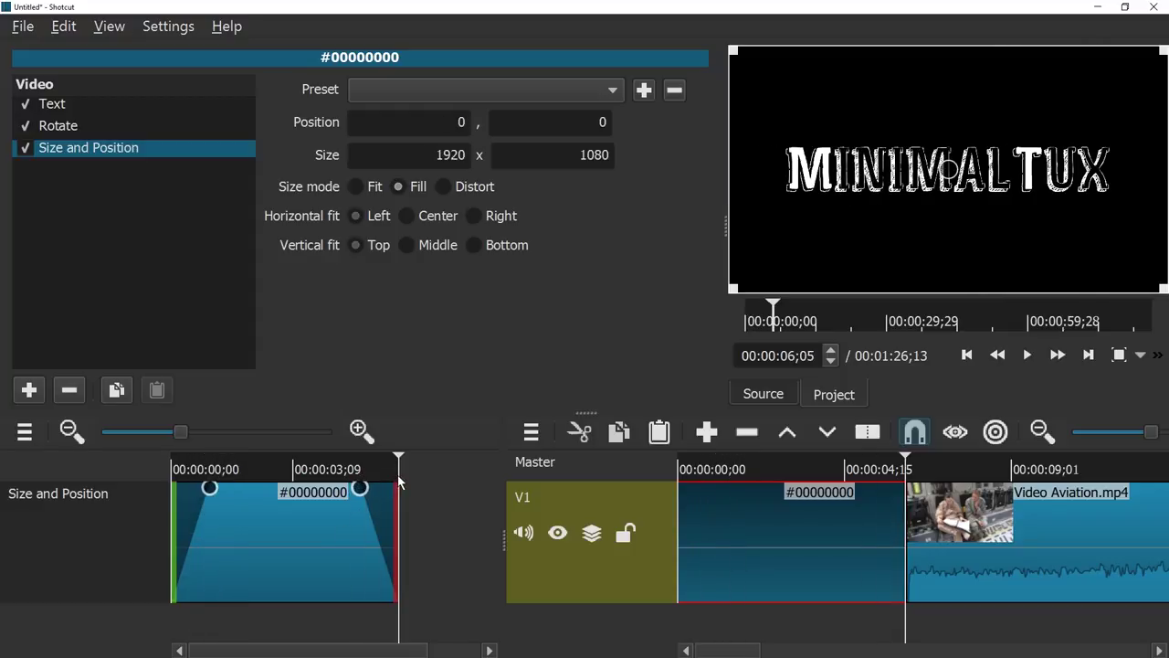
left_click(573, 128)
type("-1")
key("BackSpace")
key("BackSpace")
type("1080")
key("Return")
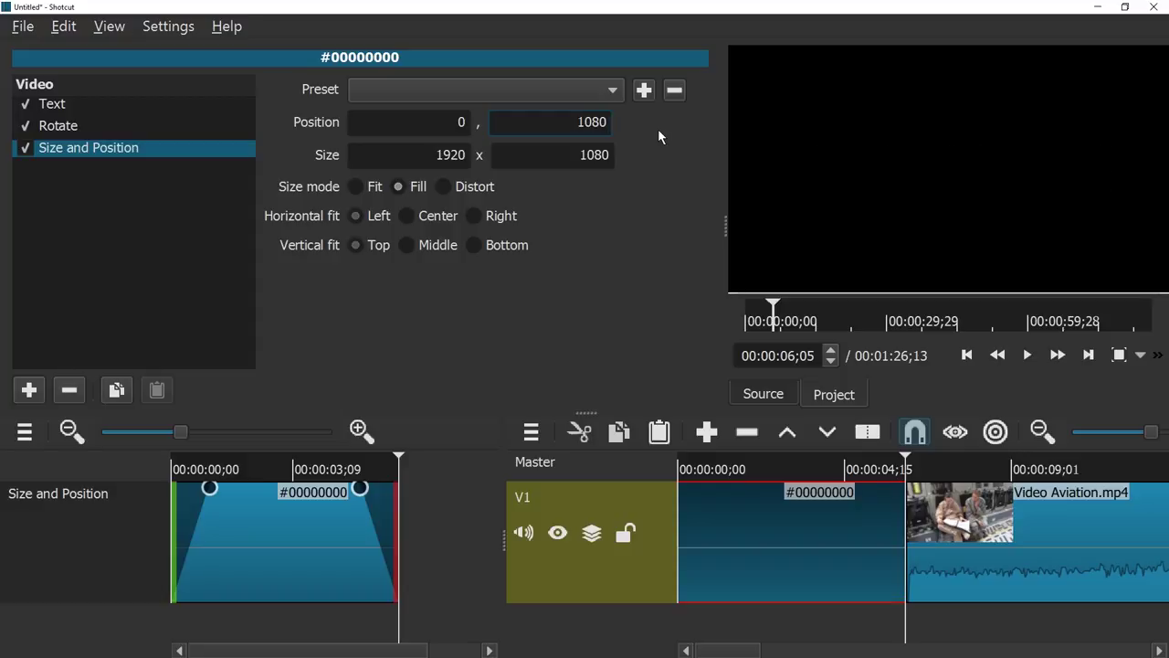
left_click(333, 469)
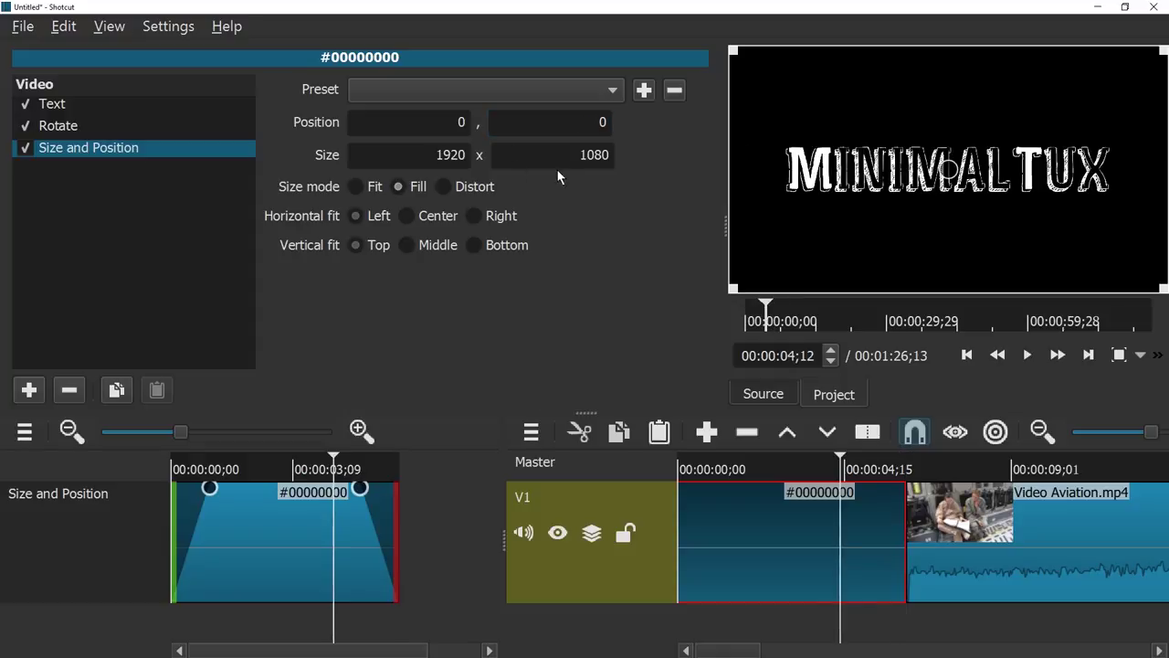
key("space")
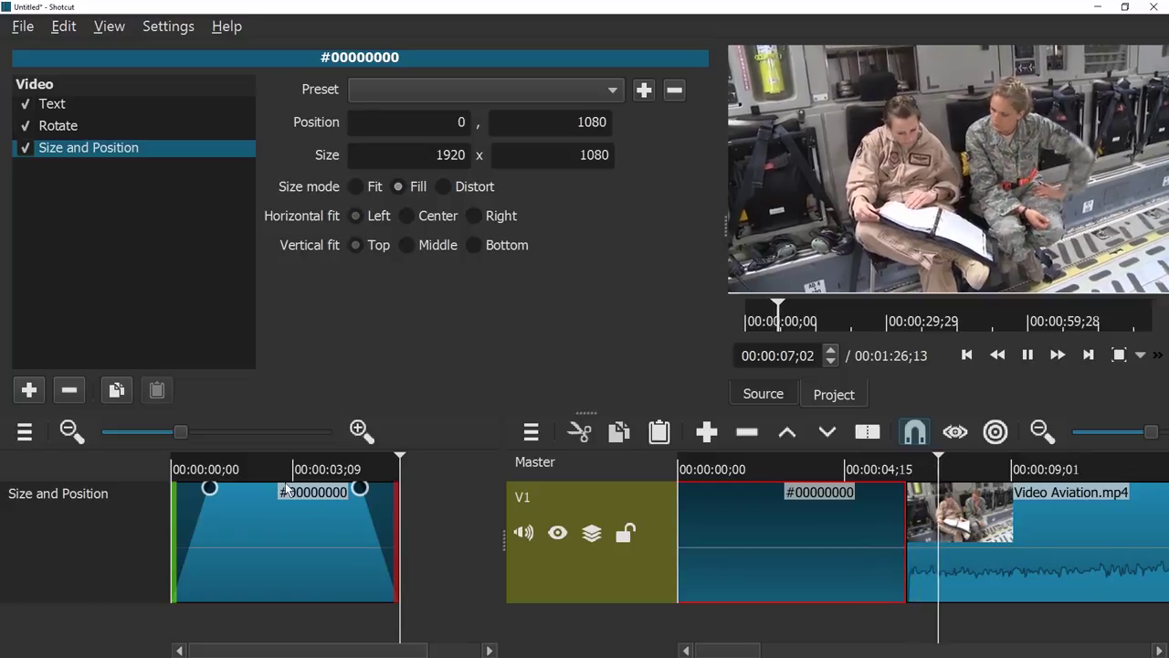
key("space")
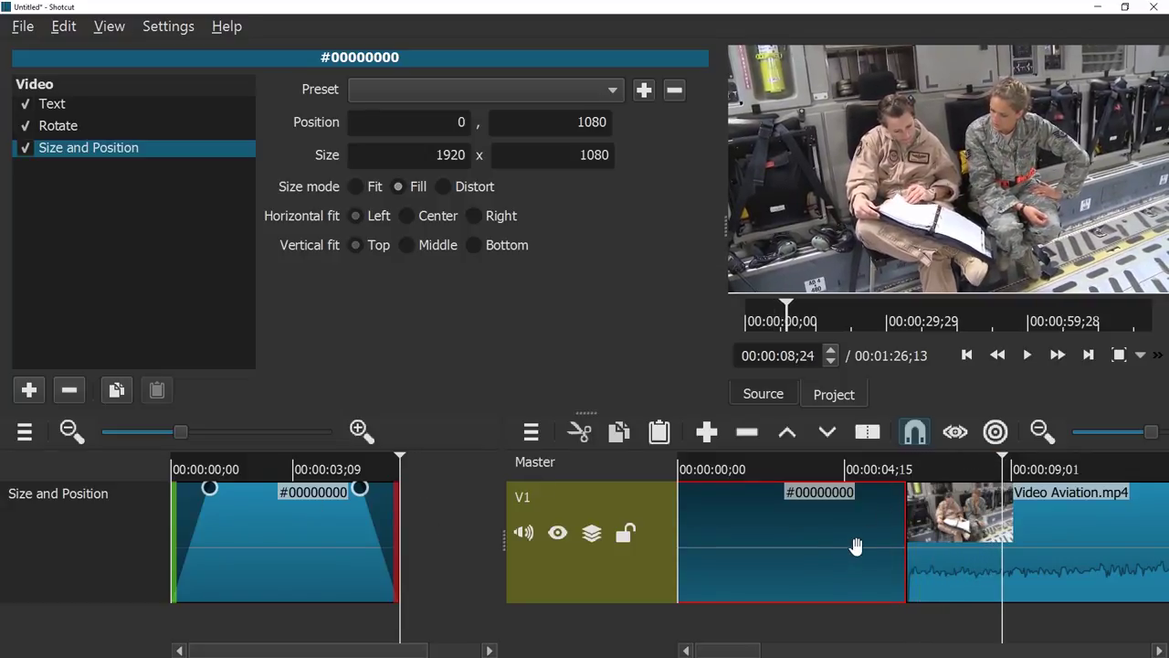
Replay the title's slide-in from its beginning to check the animation
left_click(691, 470)
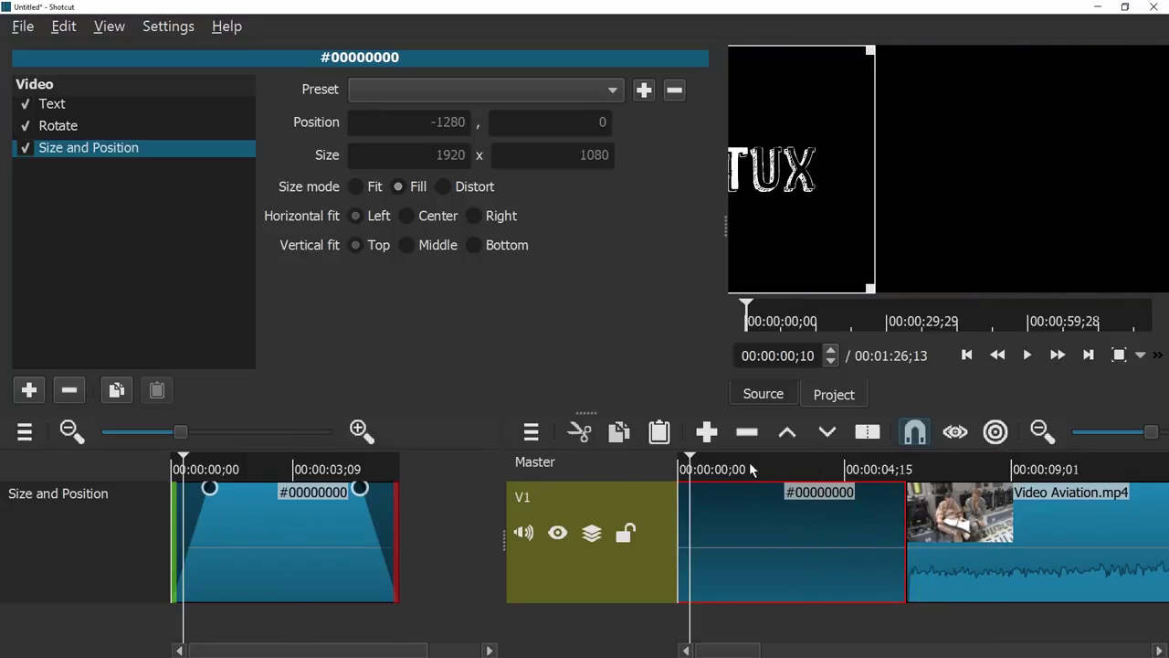
left_click(681, 470)
key("space")
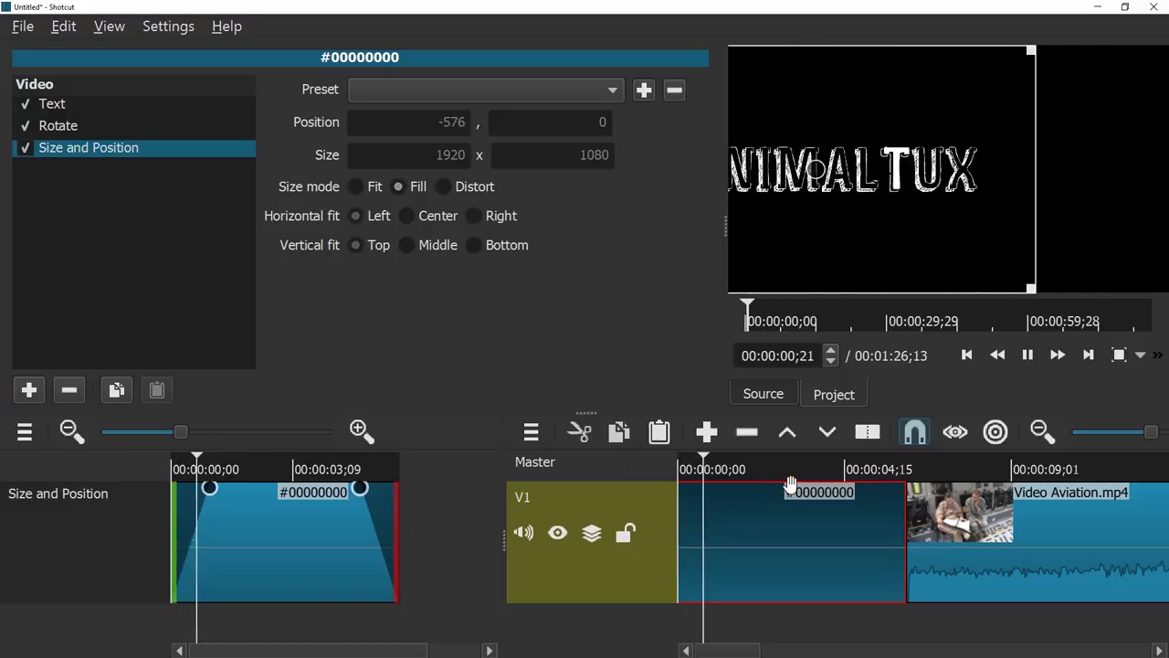
key("space")
left_click_drag(616, 409, 594, 337)
Add an audio track and place Music Folk.mp3 on it
left_click(534, 402)
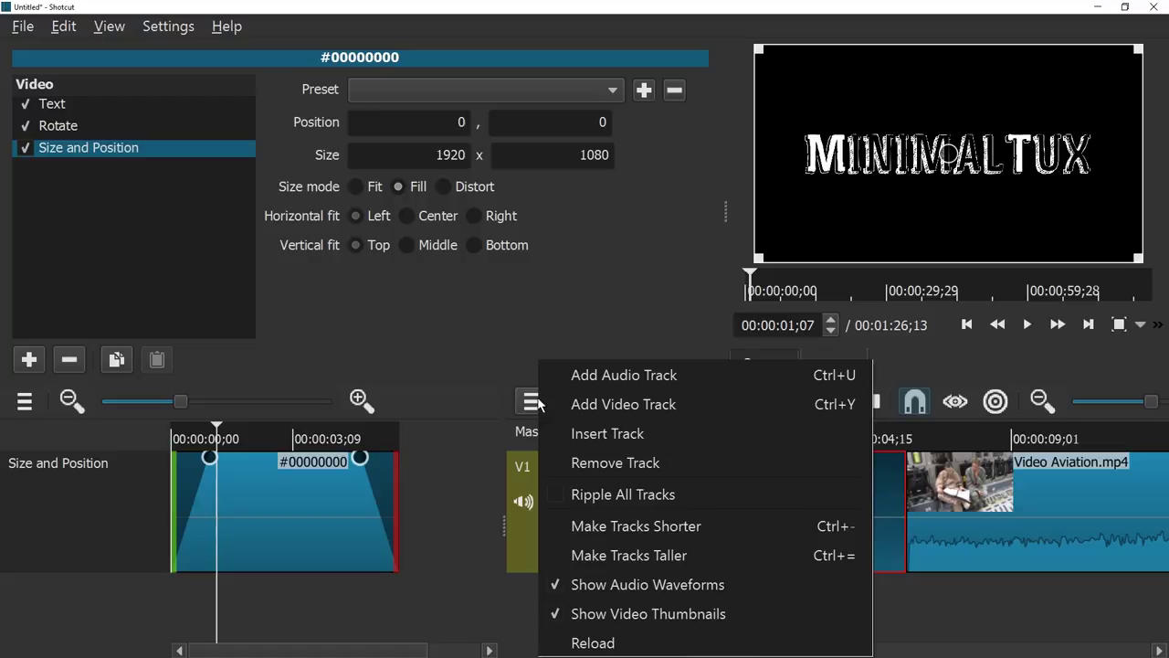
left_click(609, 384)
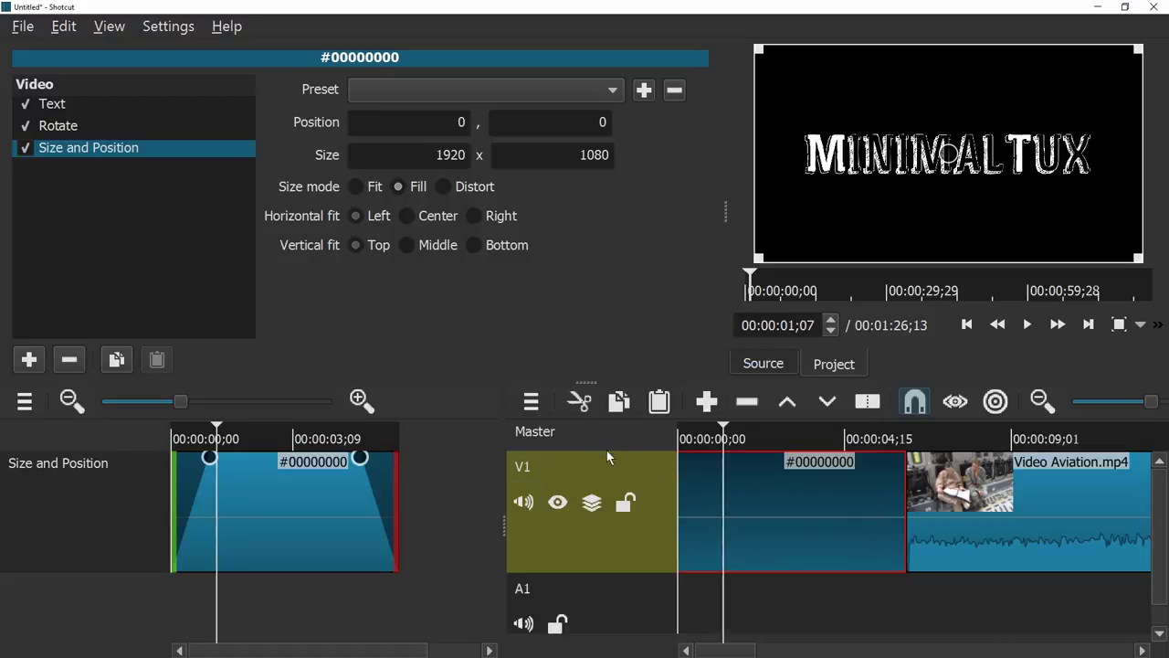
key("ctrl+minus")
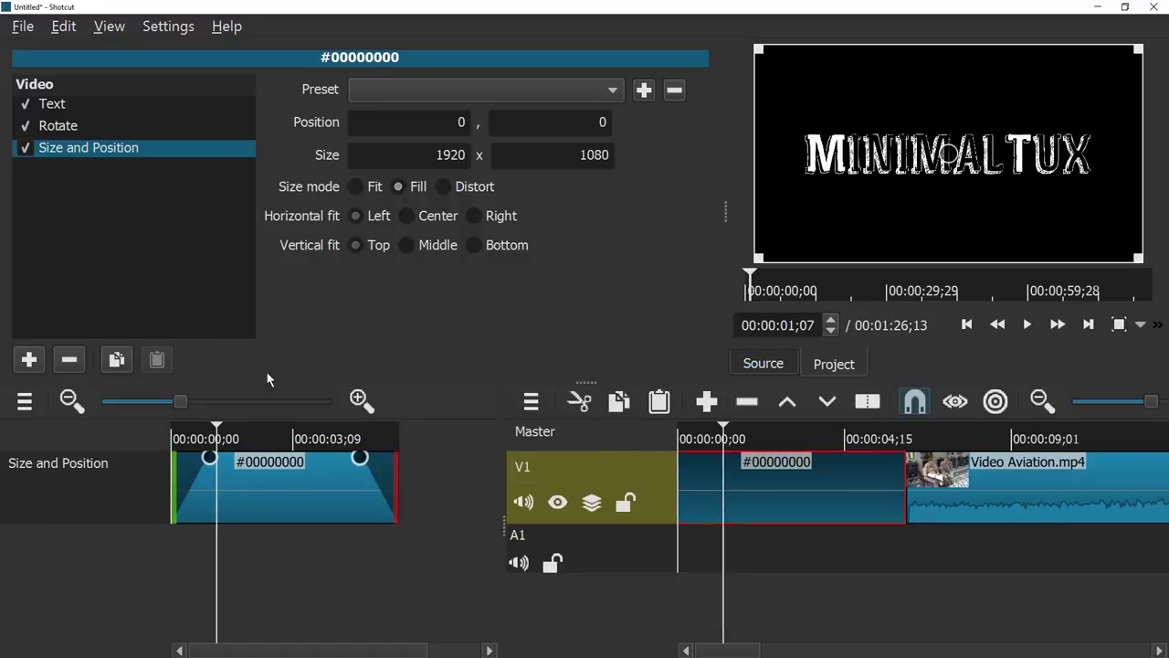
key("alt+Tab")
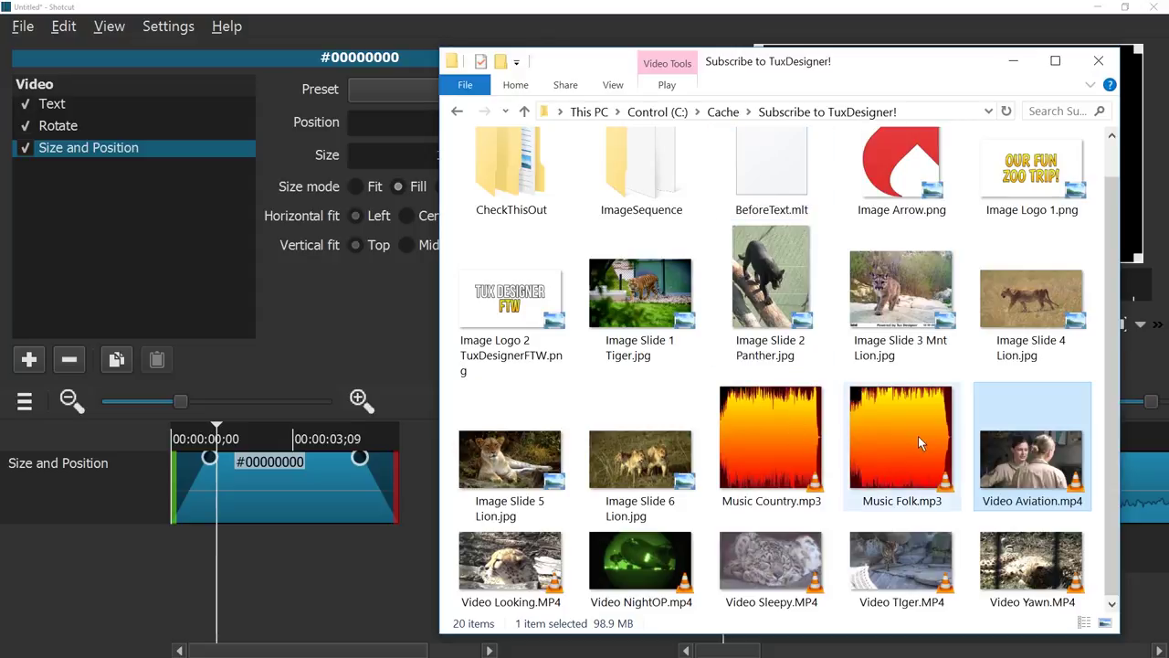
left_click_drag(922, 60, 555, 53)
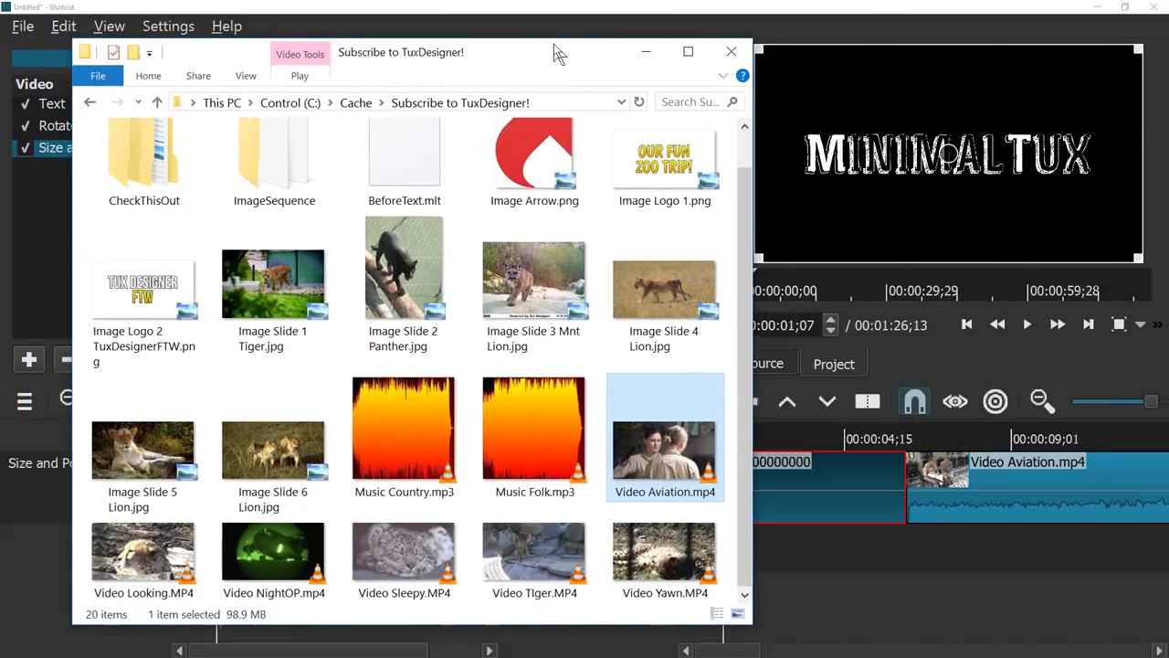
left_click_drag(537, 441, 1049, 177)
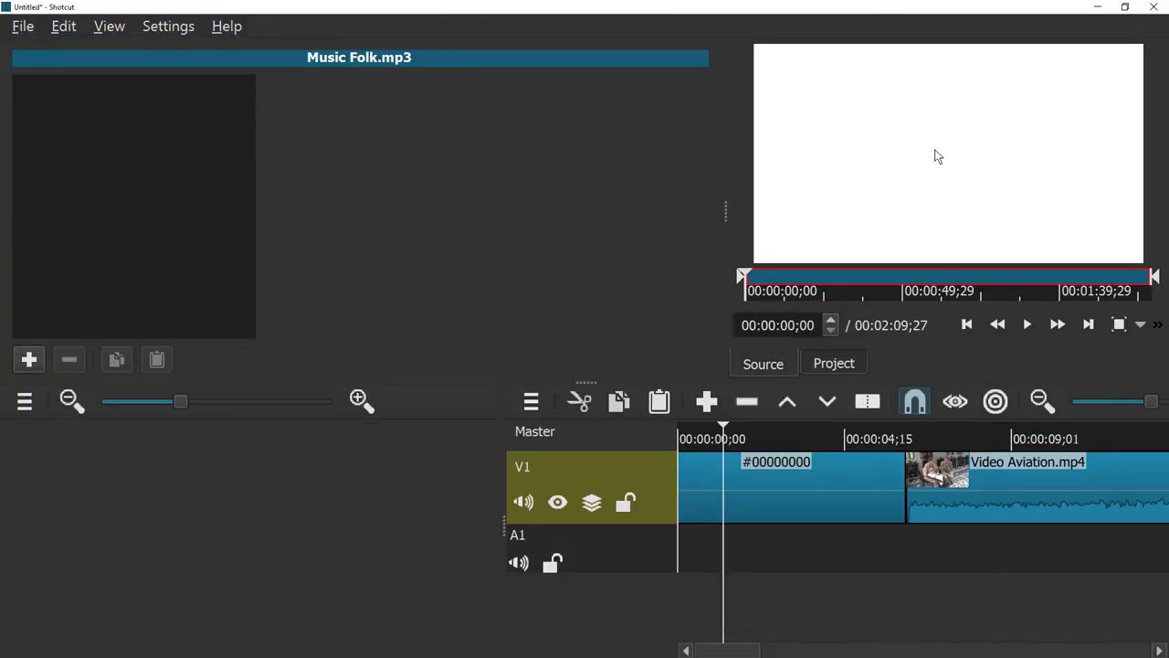
left_click_drag(934, 156, 801, 582)
scroll(801, 582, "down", 1)
left_click(906, 595)
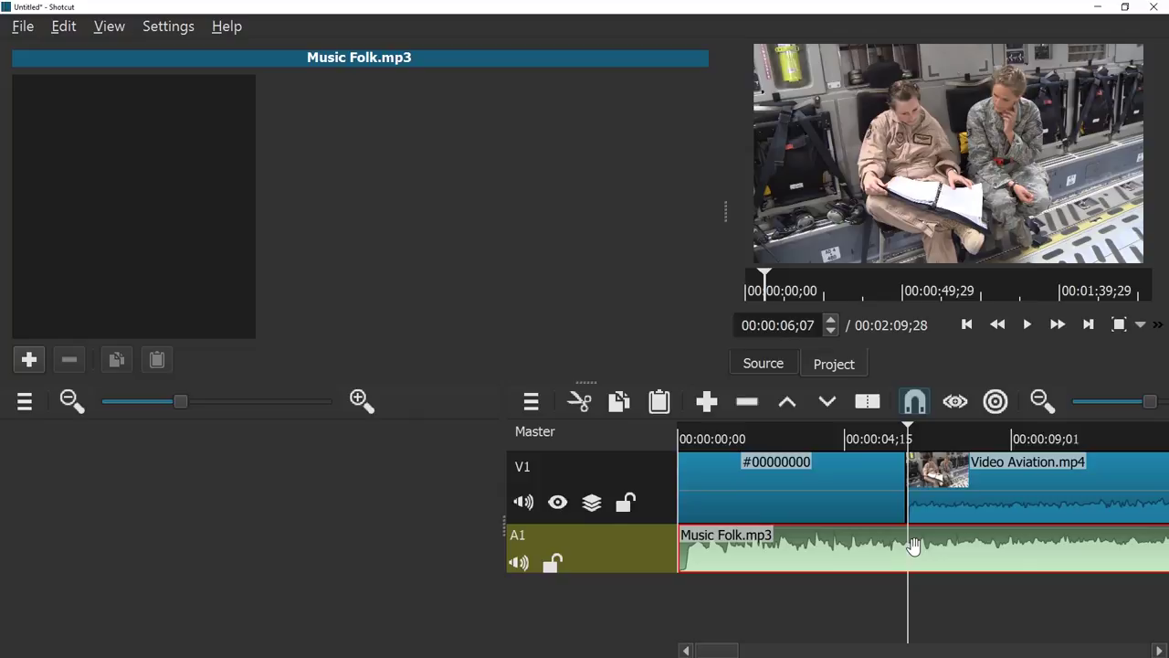
Split the music where the title clip ends and delete the remaining piece
key("s")
left_click(912, 546)
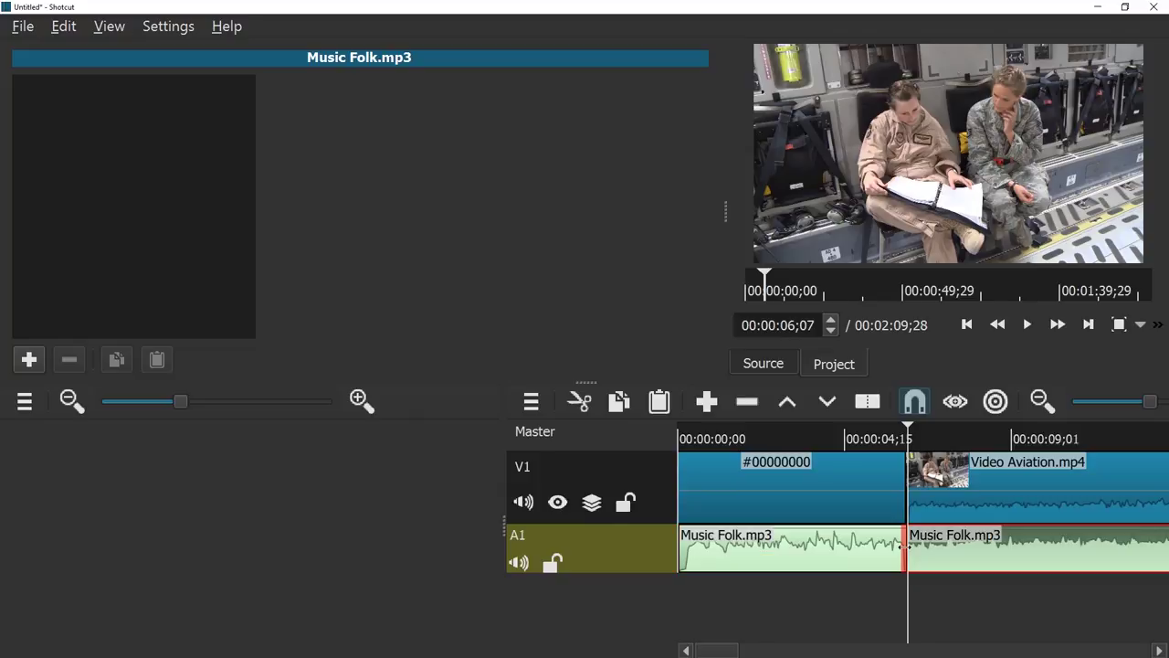
key("Delete")
left_click(796, 555)
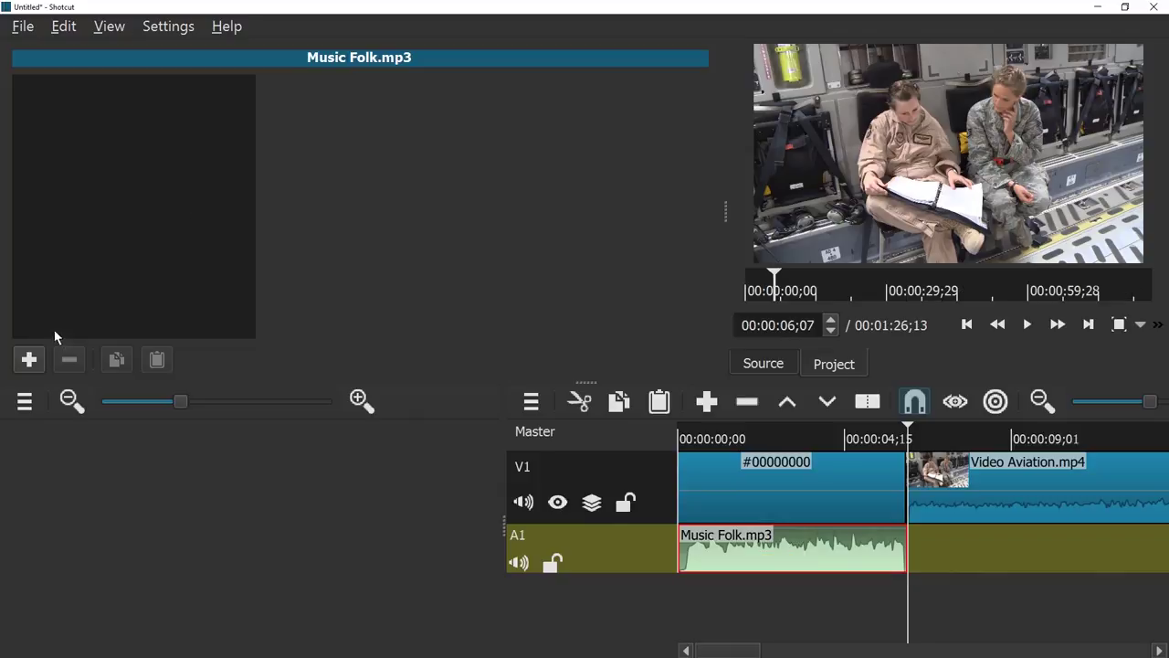
Add a Fade Out Audio filter to the Music Folk.mp3 clip
left_click(32, 360)
left_click(122, 345)
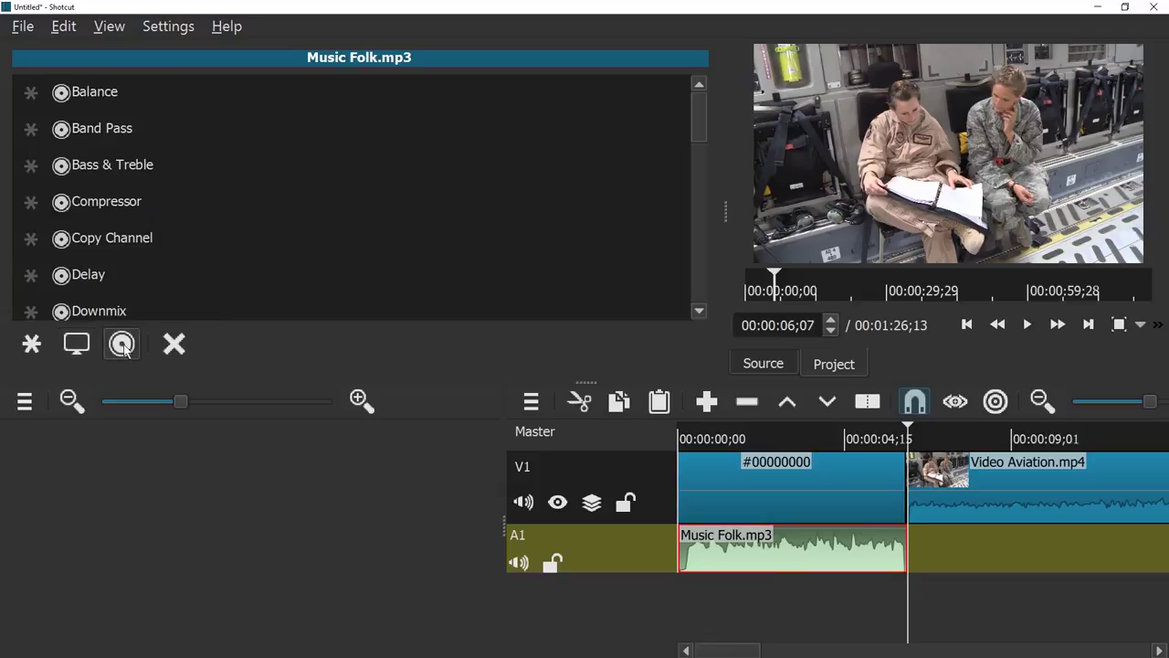
scroll(158, 280, "down", 4)
scroll(158, 279, "up", 1)
left_click(159, 199)
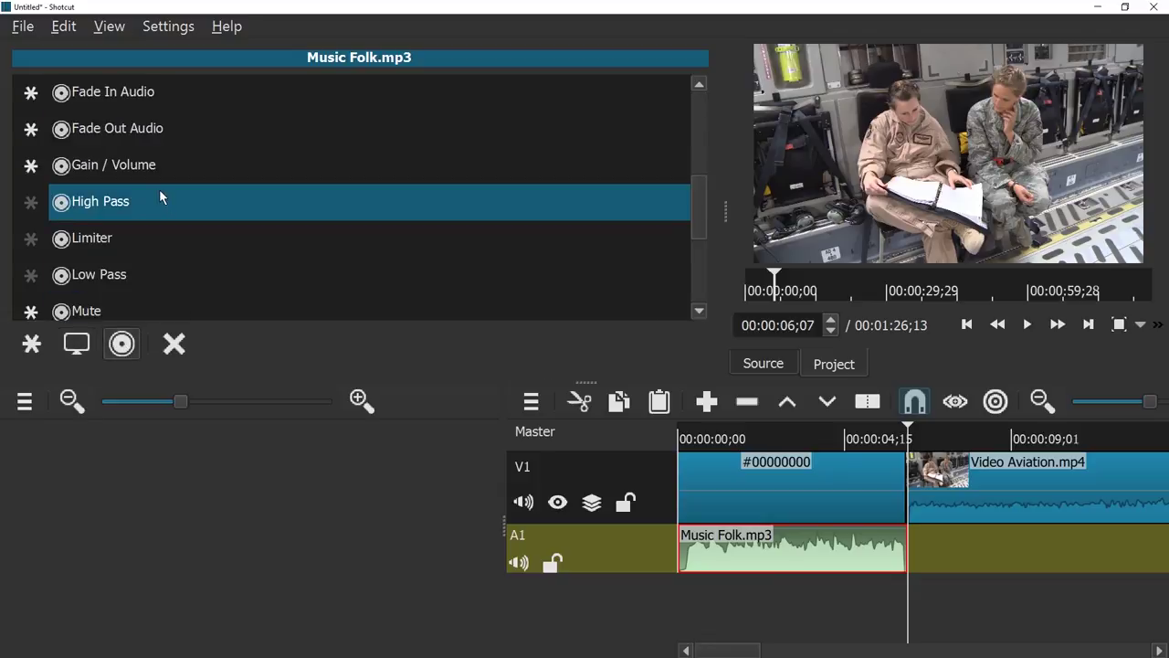
left_click(102, 133)
Play the intro from the start to hear the fade, then scrub through the title and footage
left_click_drag(700, 439, 678, 439)
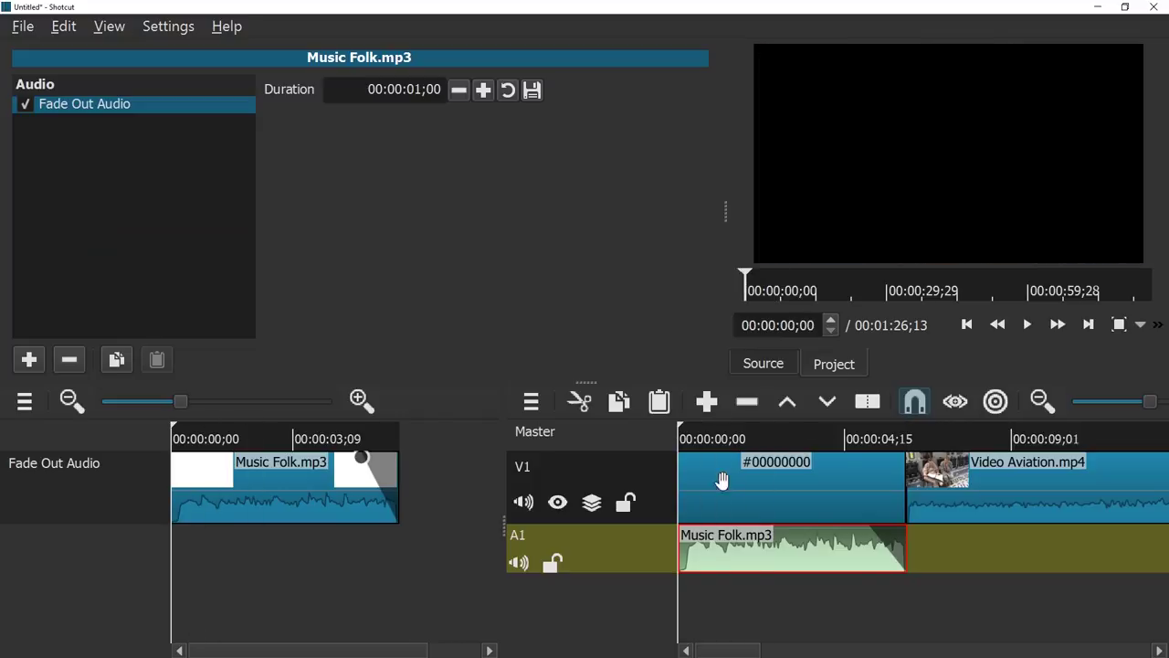
key("space")
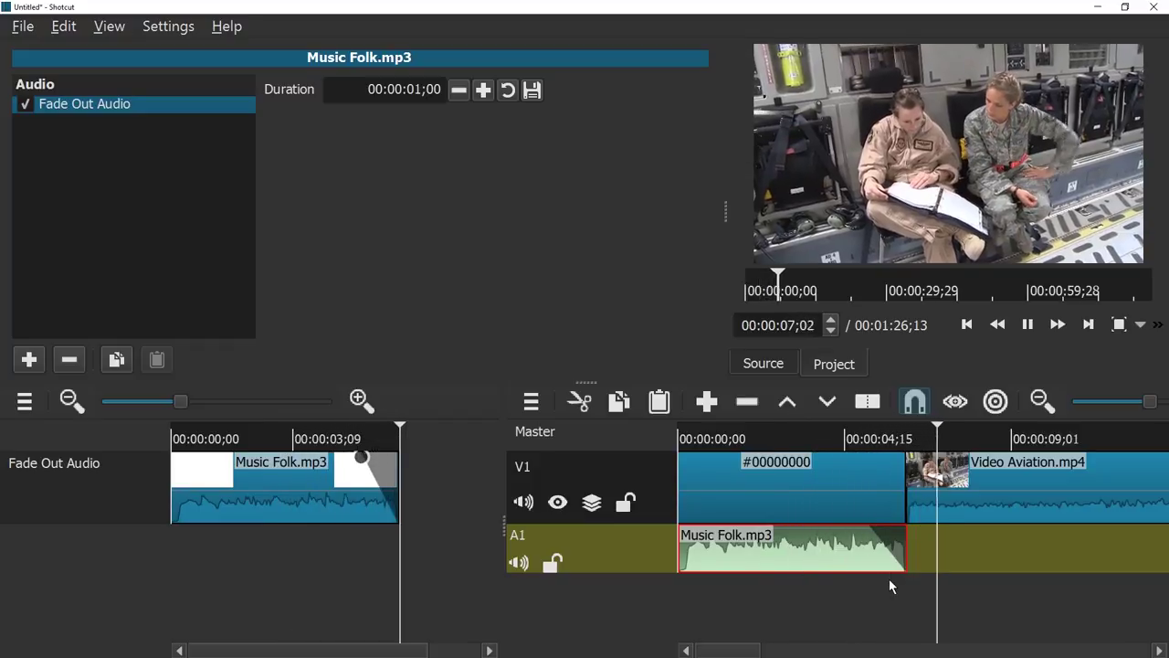
key("space")
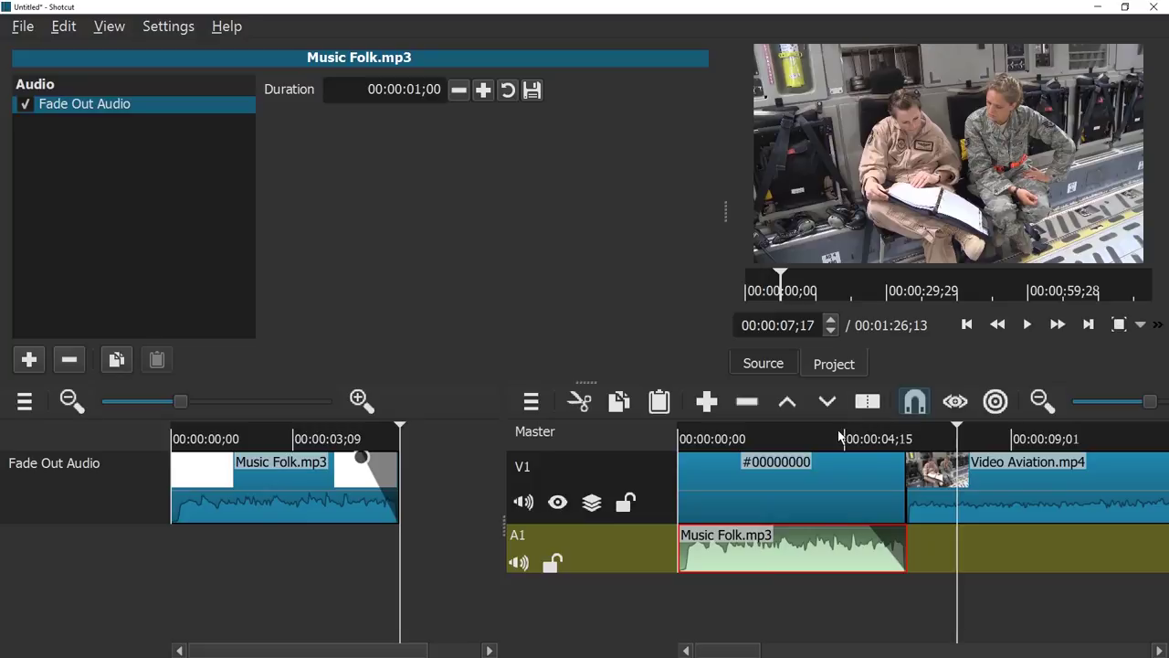
left_click_drag(841, 436, 762, 438)
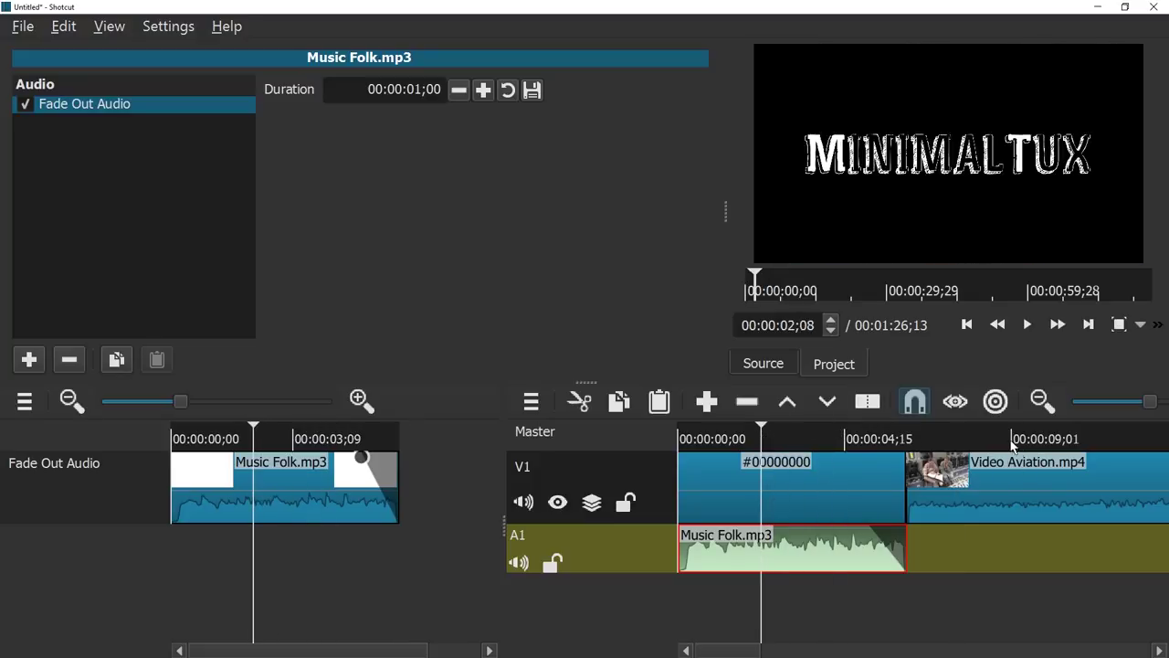
left_click_drag(1012, 441, 623, 448)
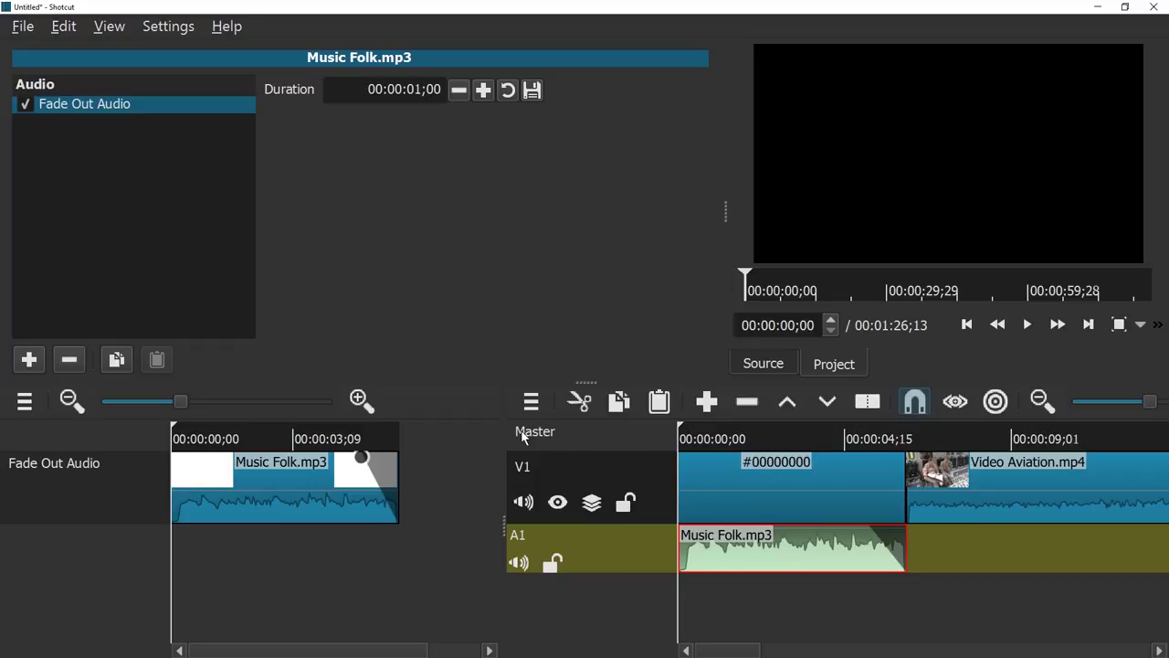
Add a V2 track, move the title clip onto it, and shift Video Aviation.mp4 to 0
left_click(529, 402)
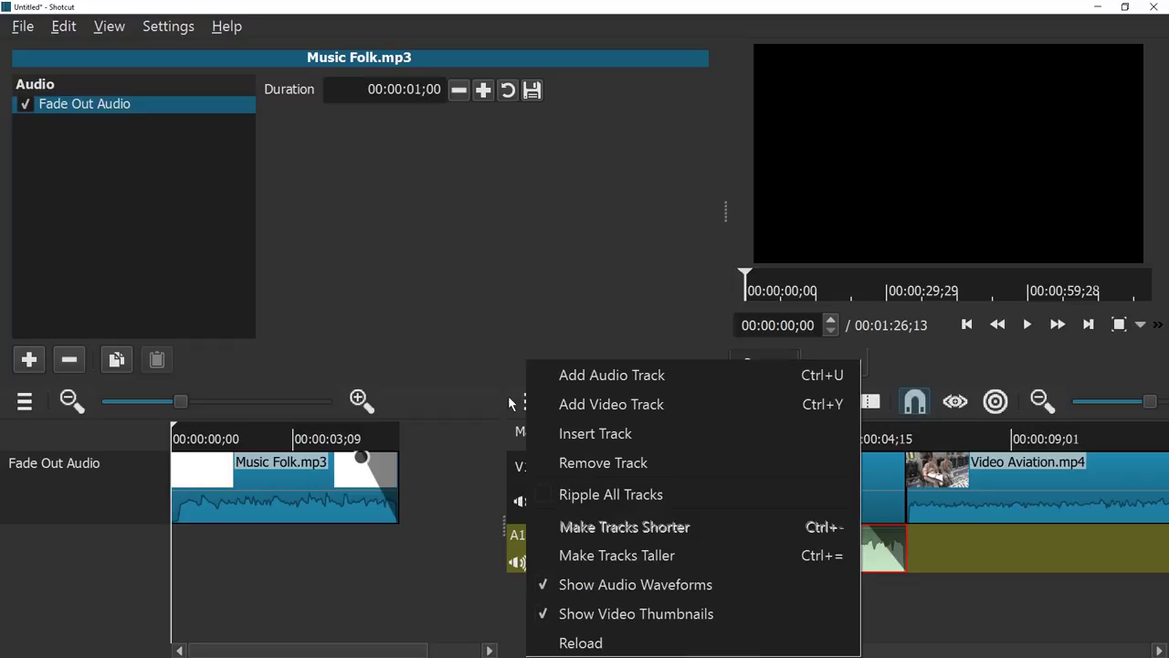
left_click(595, 405)
left_click_drag(750, 559, 759, 506)
left_click_drag(983, 541, 736, 544)
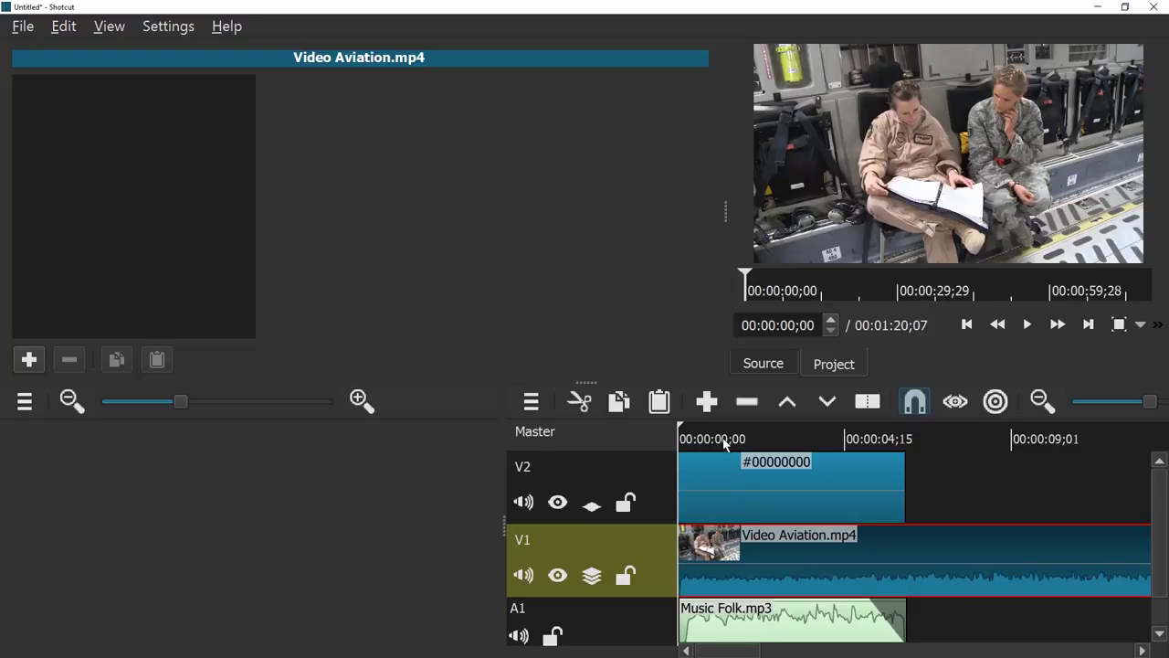
Play the project, park the playhead at 00:00:03;05 on the title, and widen the preview
key("space")
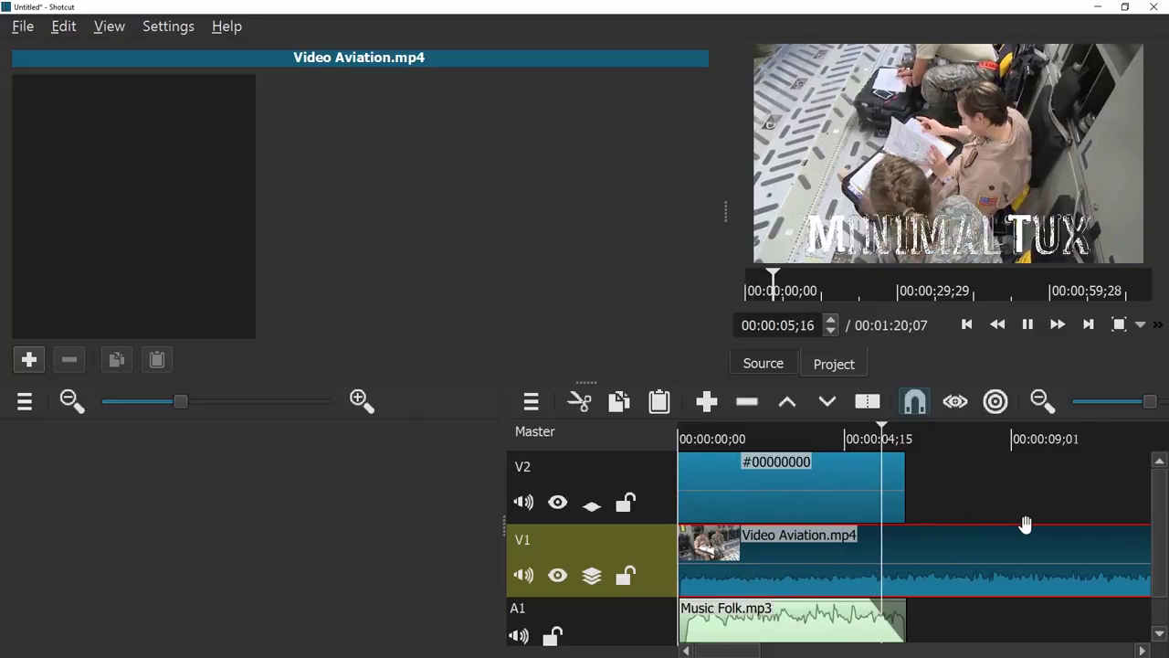
key("space")
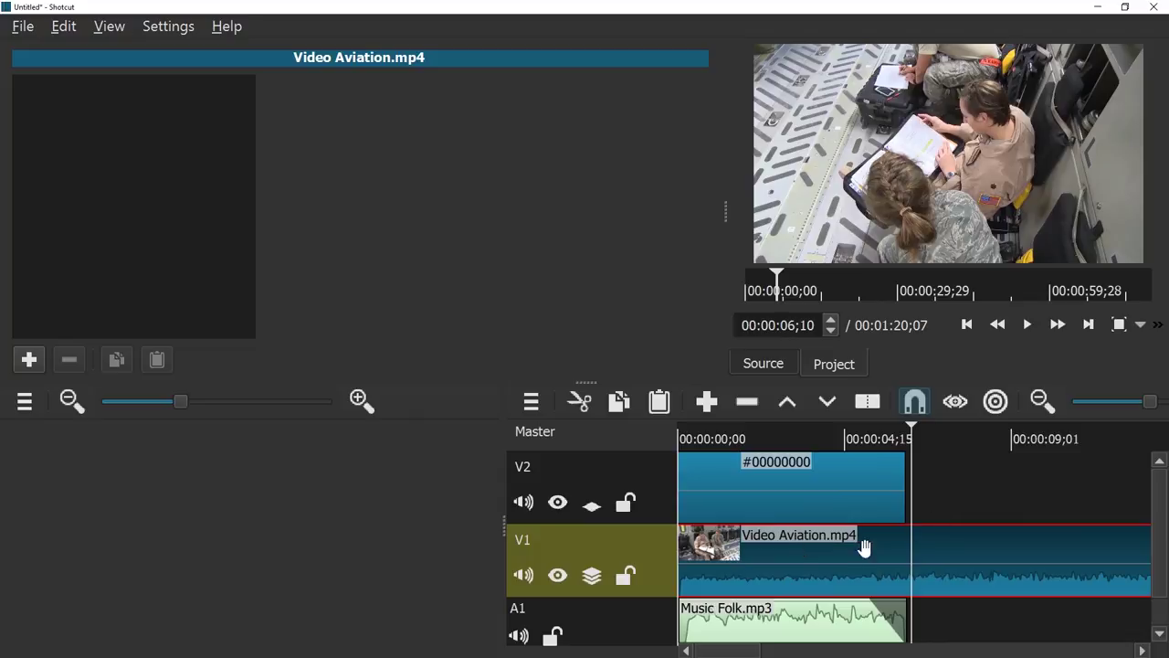
left_click(900, 441)
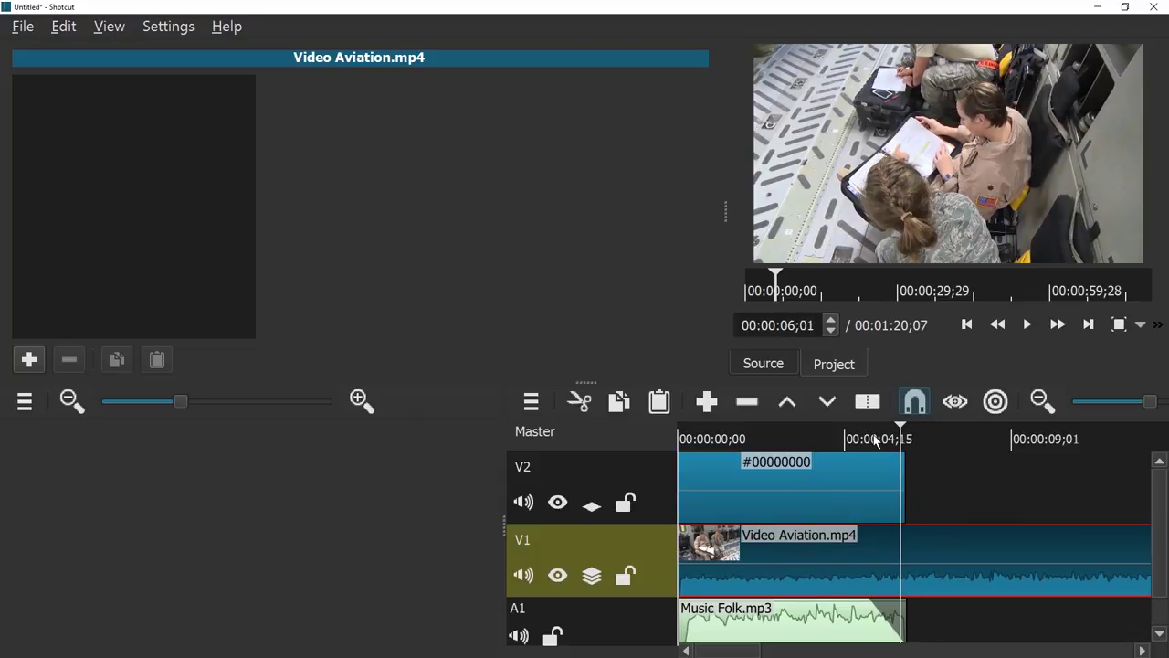
left_click(820, 441)
left_click_drag(821, 440, 795, 441)
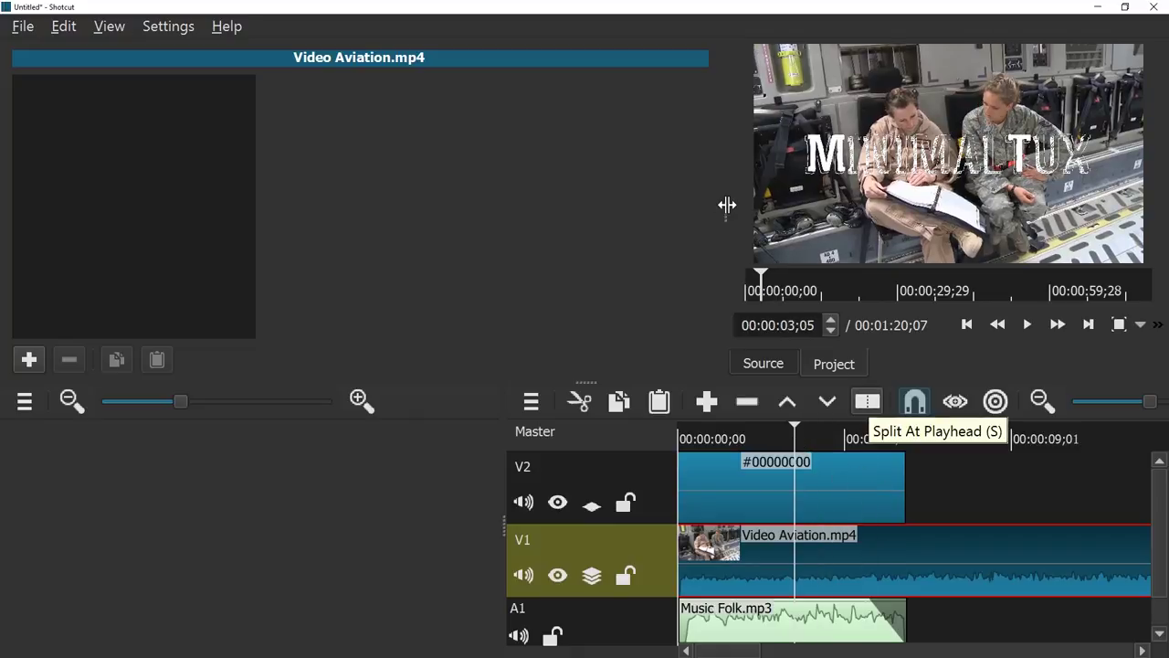
left_click_drag(728, 203, 618, 212)
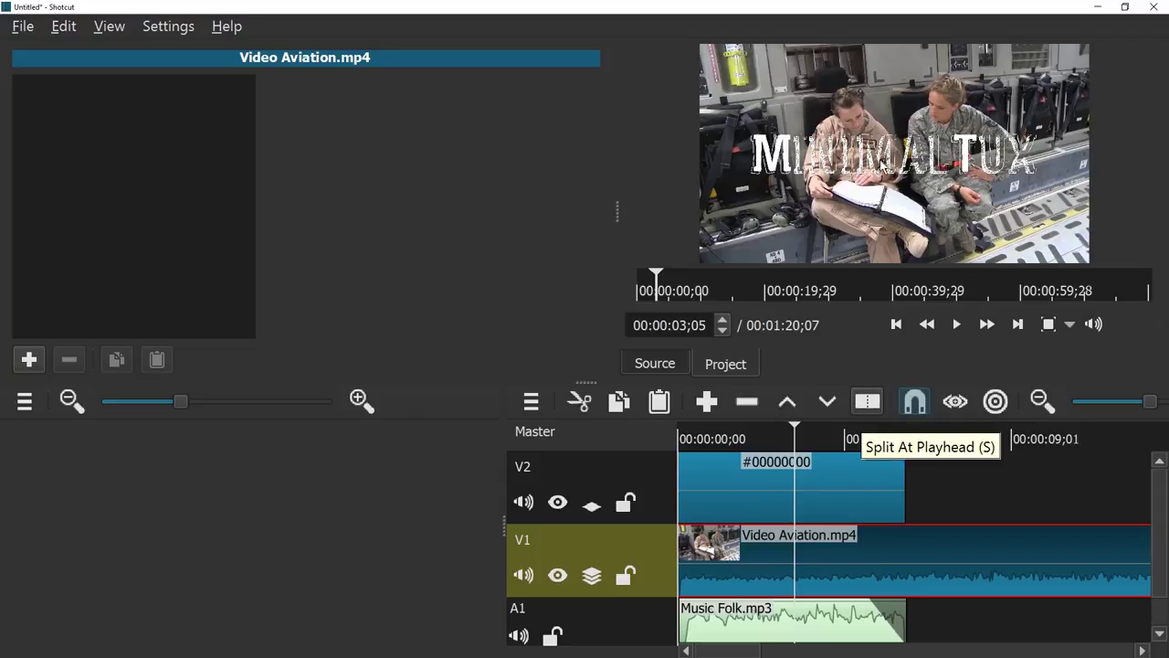
Set the title font to Alte Haas Grotesk Bold and its text colour to black
left_click(709, 485)
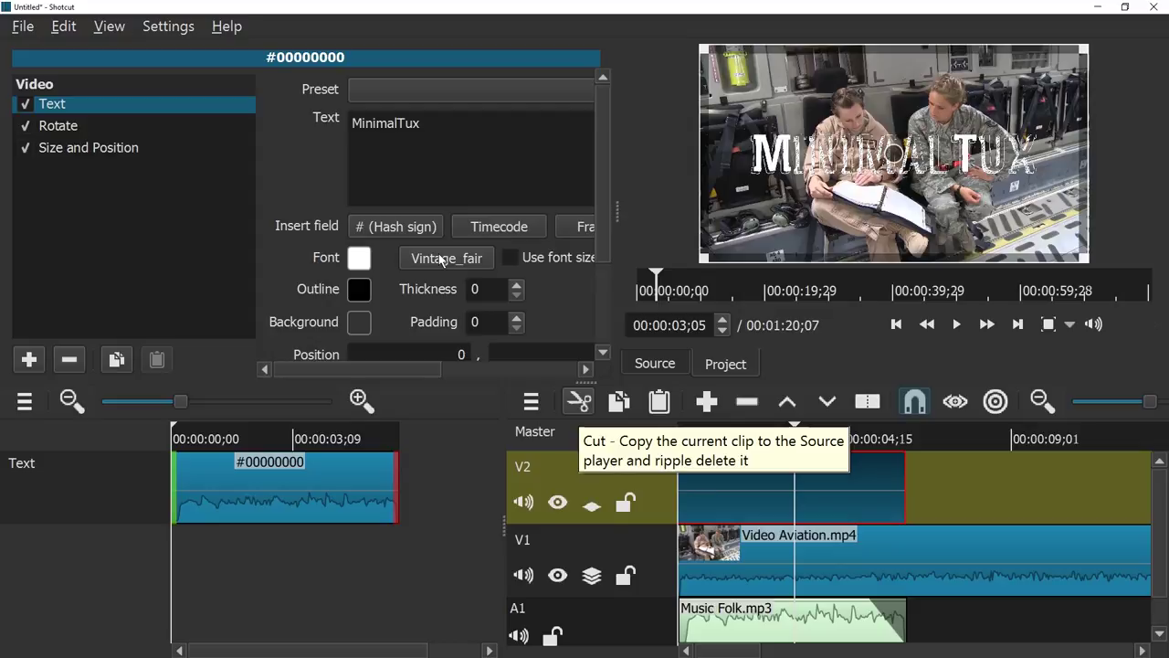
left_click(443, 258)
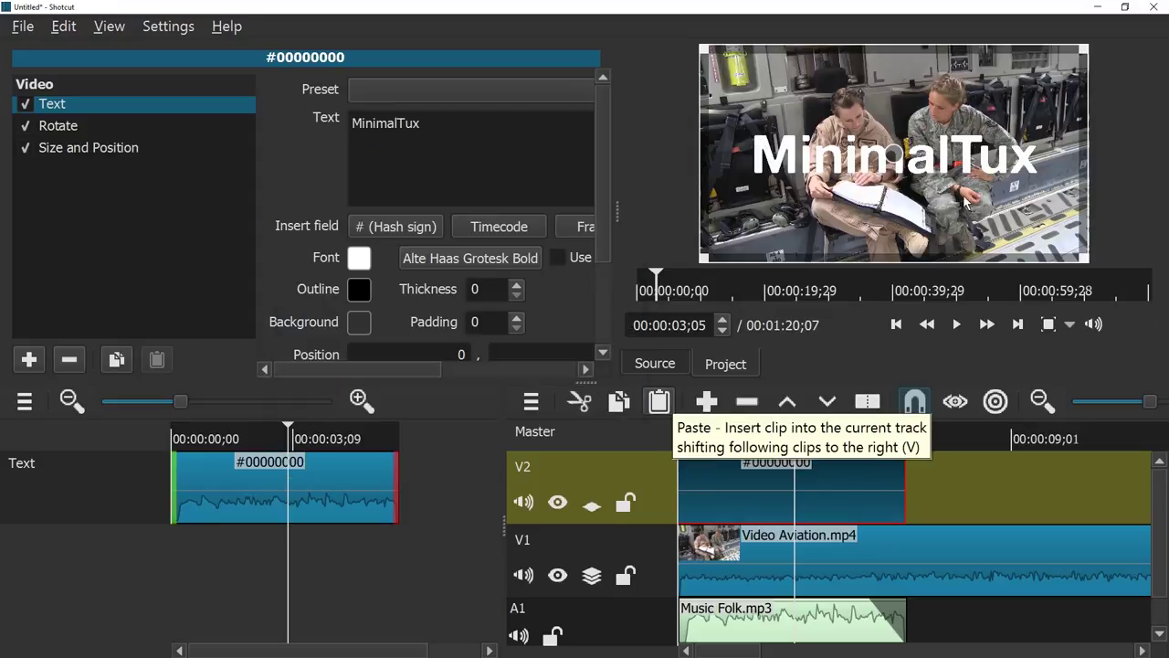
left_click(359, 258)
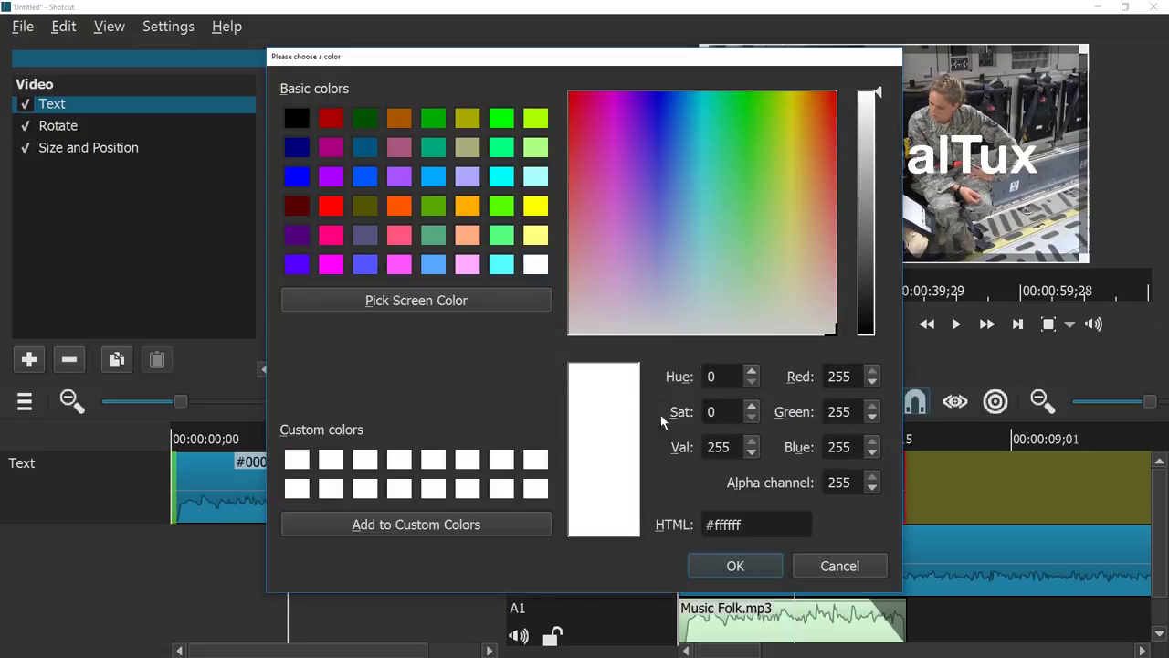
left_click_drag(862, 257, 863, 340)
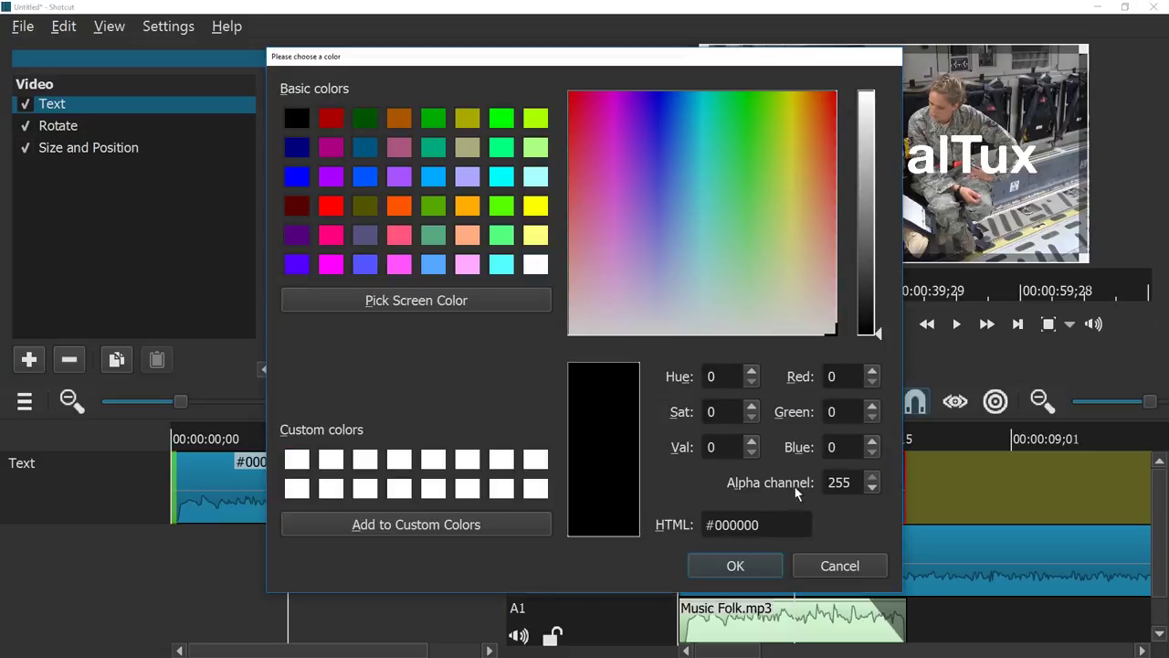
left_click(735, 565)
Give the title a white outline with thickness 30 and preview it later in the clip
left_click(359, 288)
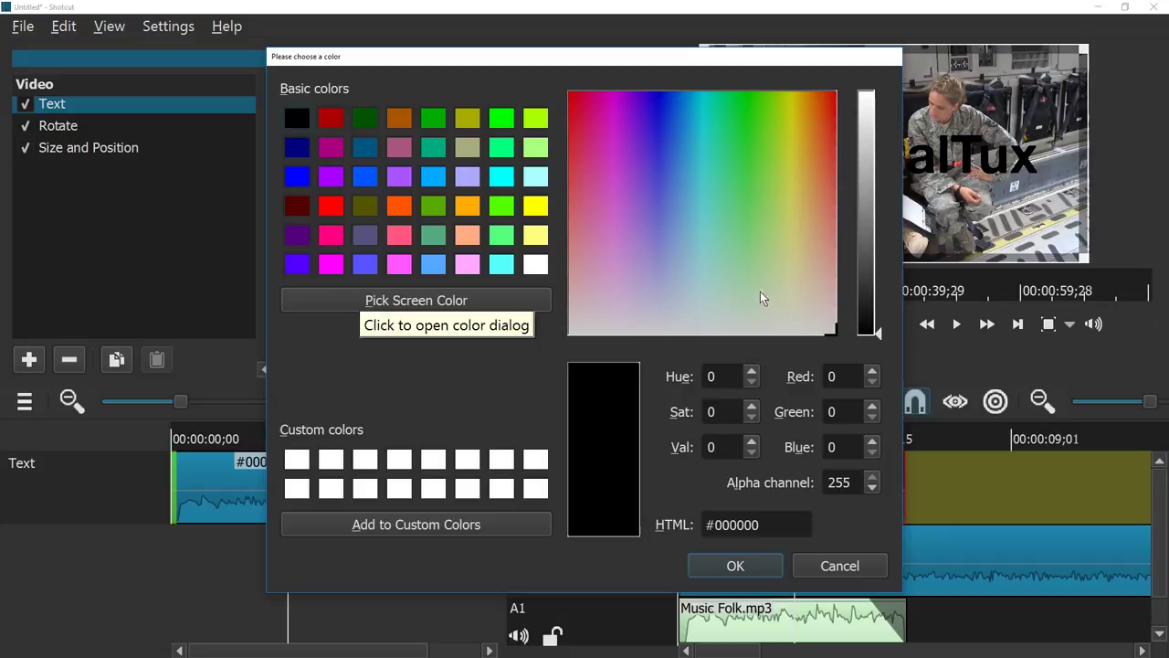
left_click_drag(869, 272, 896, 56)
left_click(765, 567)
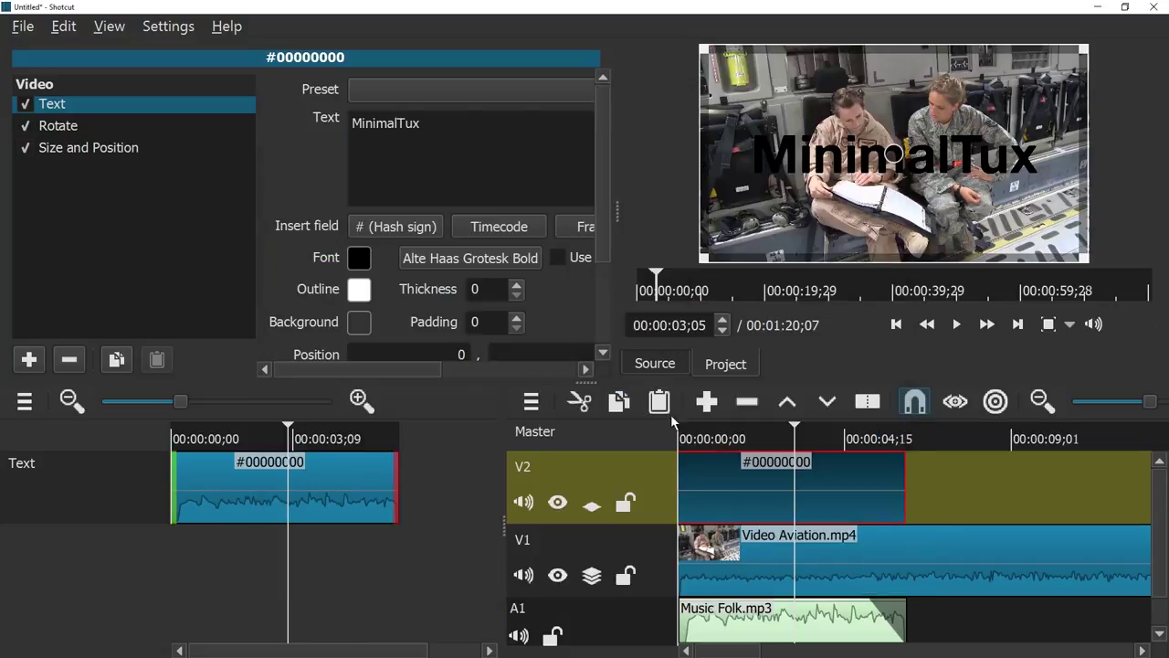
scroll(517, 289, "up", 11)
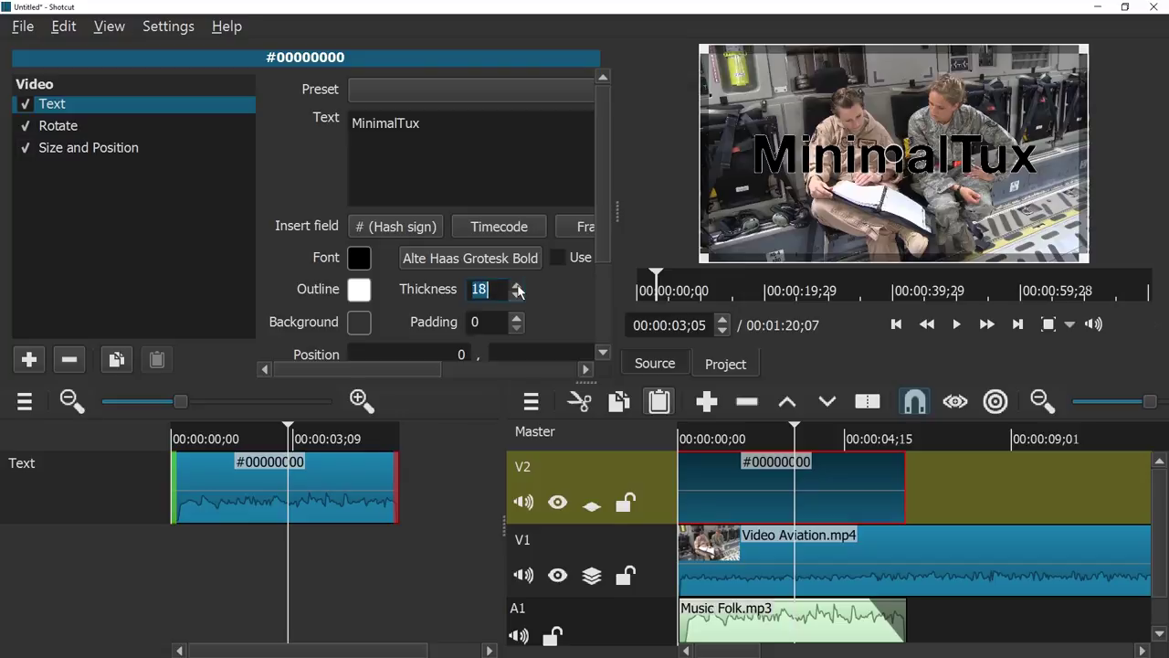
scroll(517, 290, "up", 12)
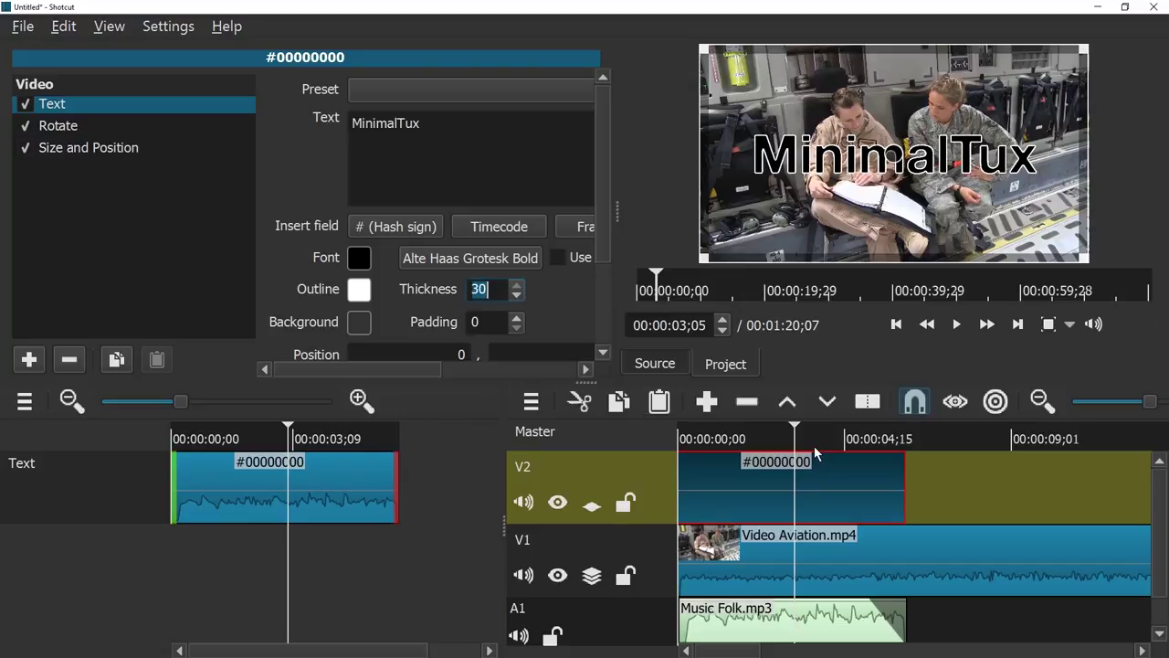
left_click(880, 443)
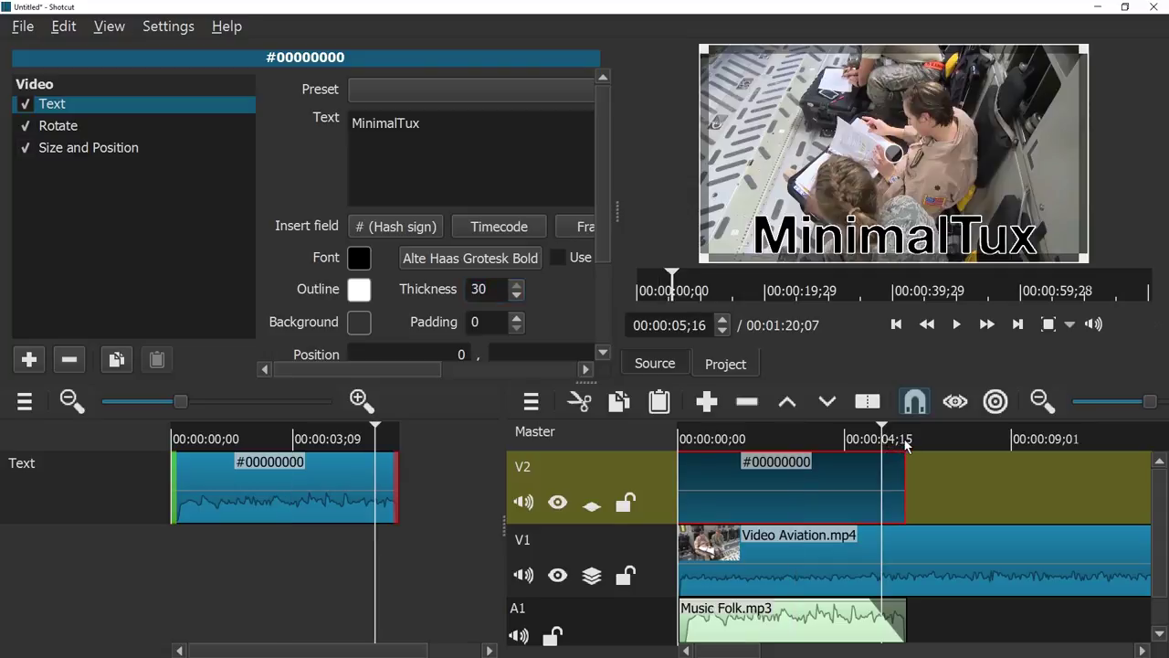
Split Video Aviation.mp4 where the title clip ends
left_click(906, 444)
left_click(916, 538)
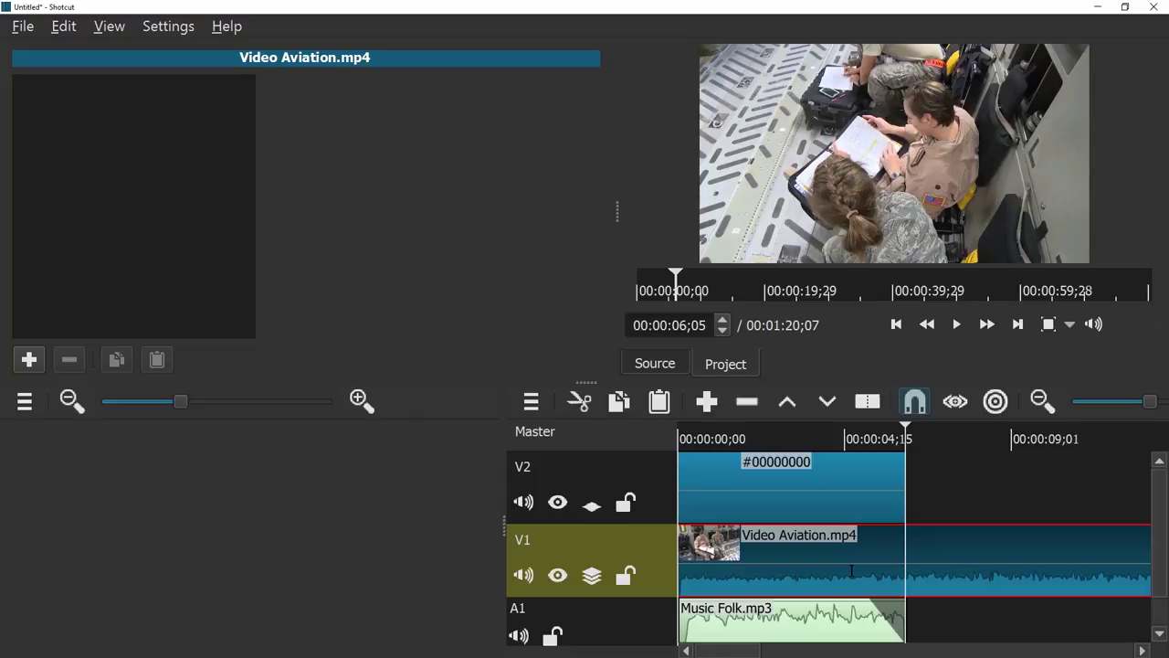
key("s")
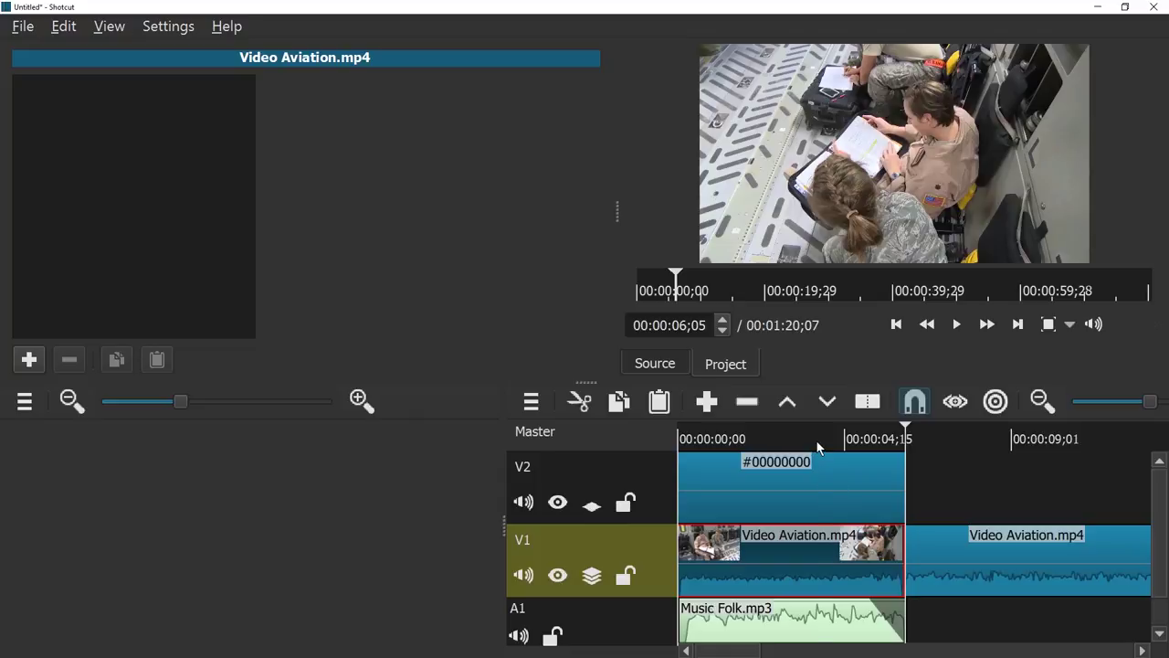
left_click(817, 447)
Add a Gain / Volume filter to the opening aviation clip and change its level to -15 dB
left_click(28, 359)
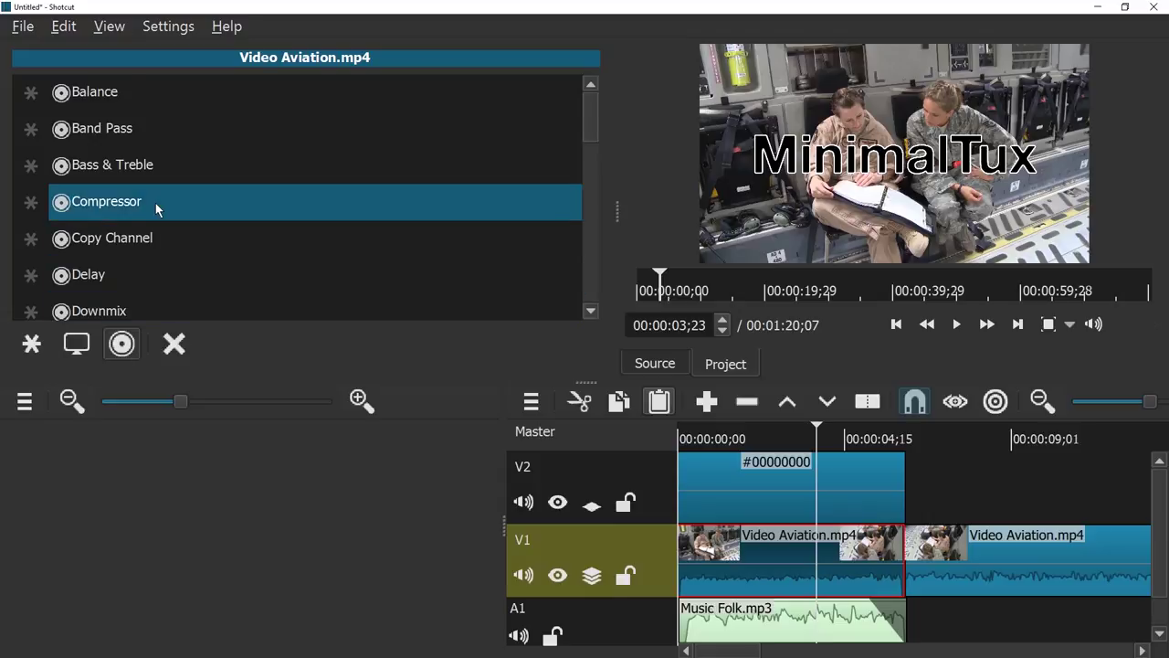
scroll(155, 202, "down", 2)
left_click(134, 312)
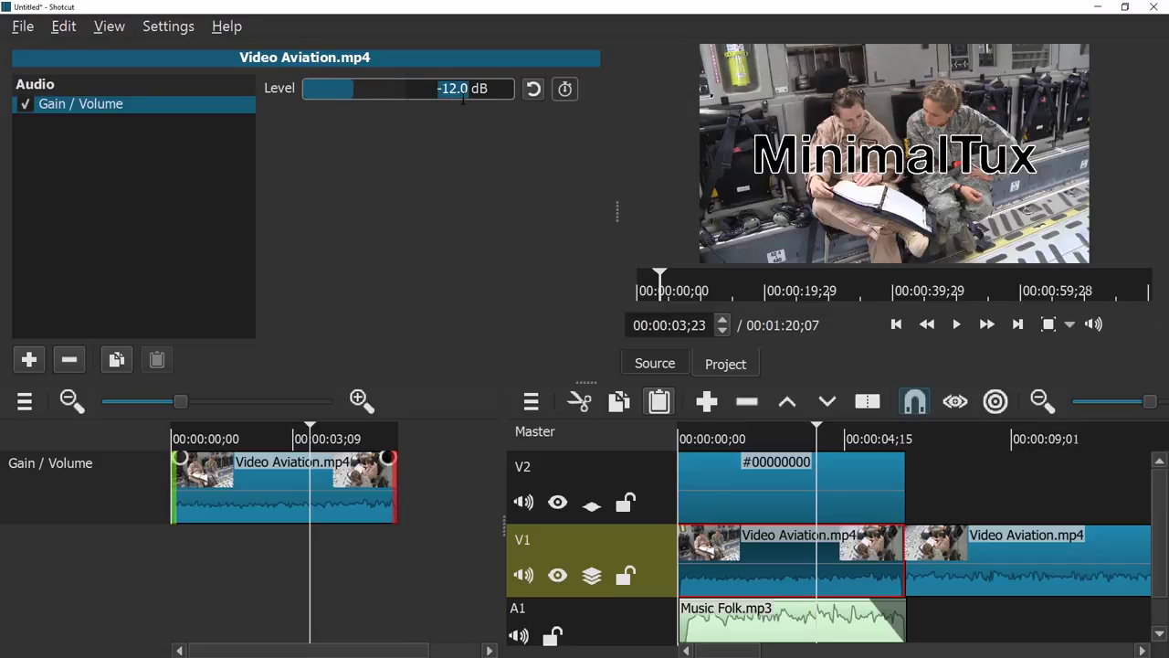
key("Home")
key("space")
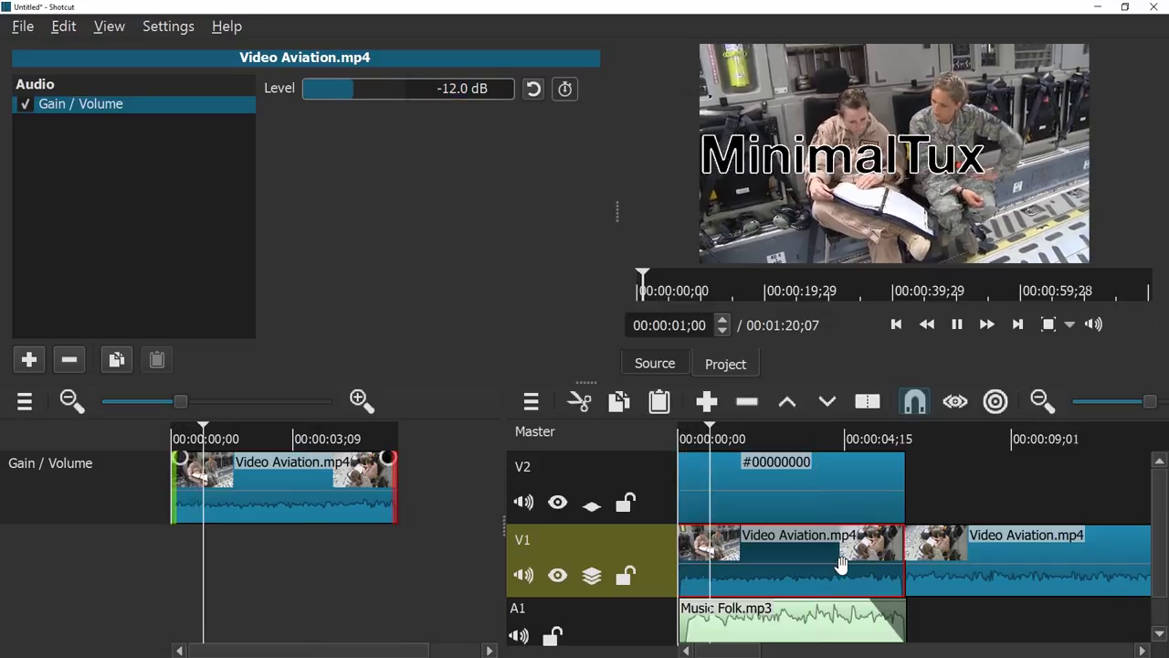
double_click(442, 89)
key("BackSpace")
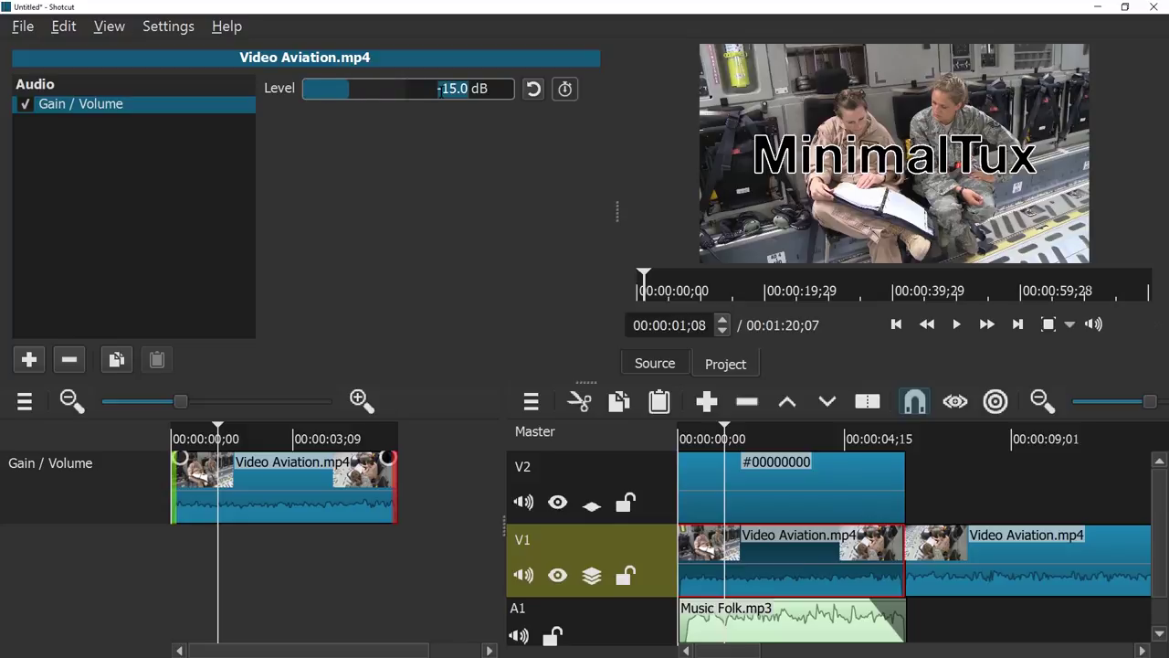
Add a Gain / Volume filter at -6 dB to the Music Folk.mp3 clip
left_click(770, 617)
left_click(30, 360)
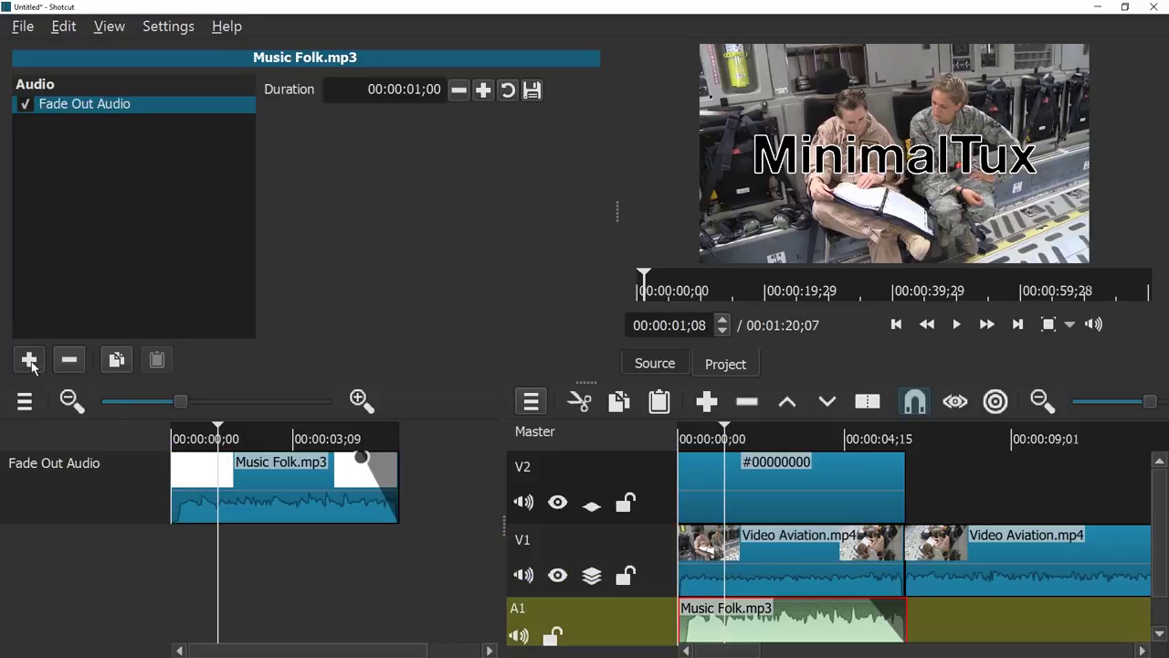
scroll(108, 264, "down", 4)
left_click(123, 168)
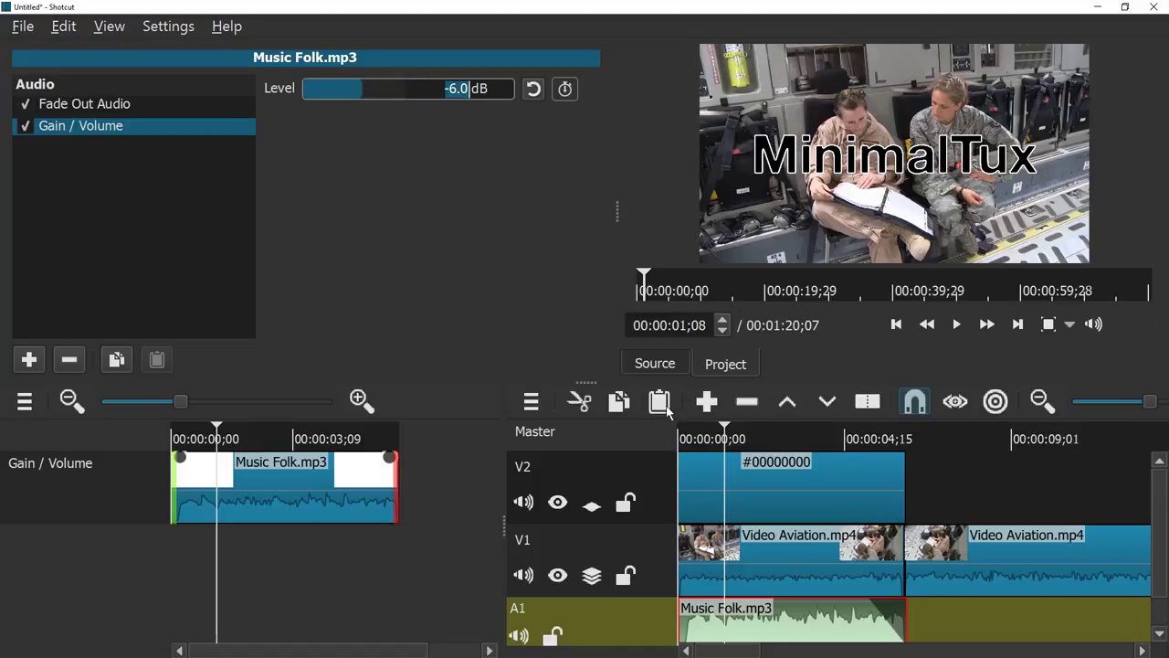
Play the intro from the start to hear the new audio balance
key("Home")
key("space")
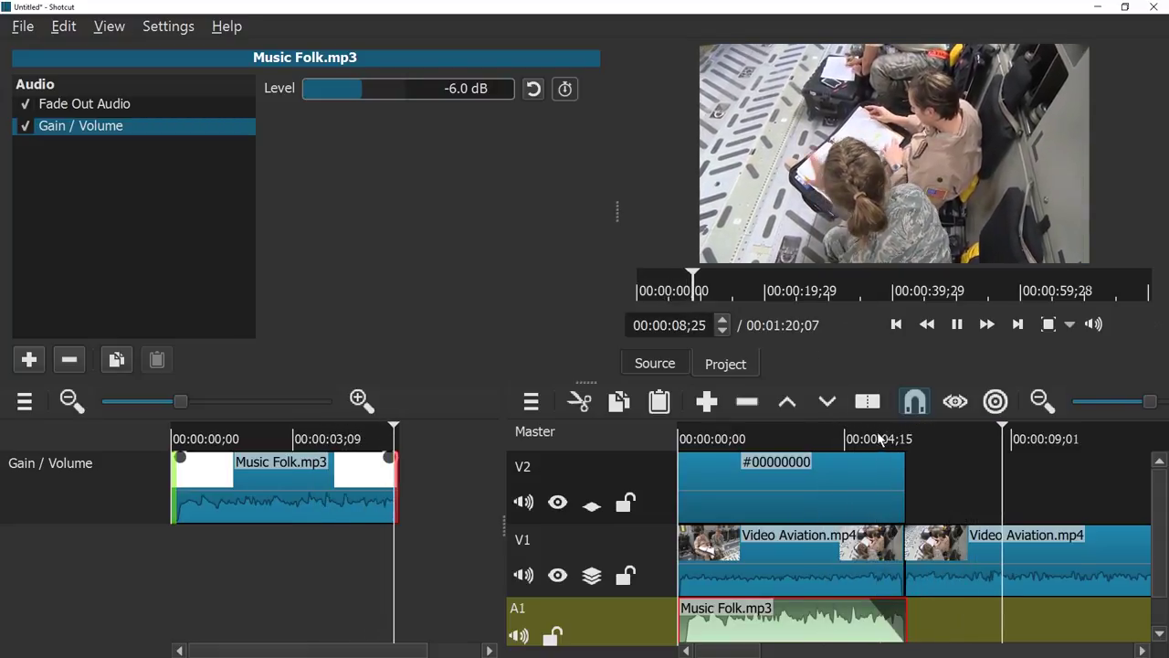
left_click(664, 432)
key("space")
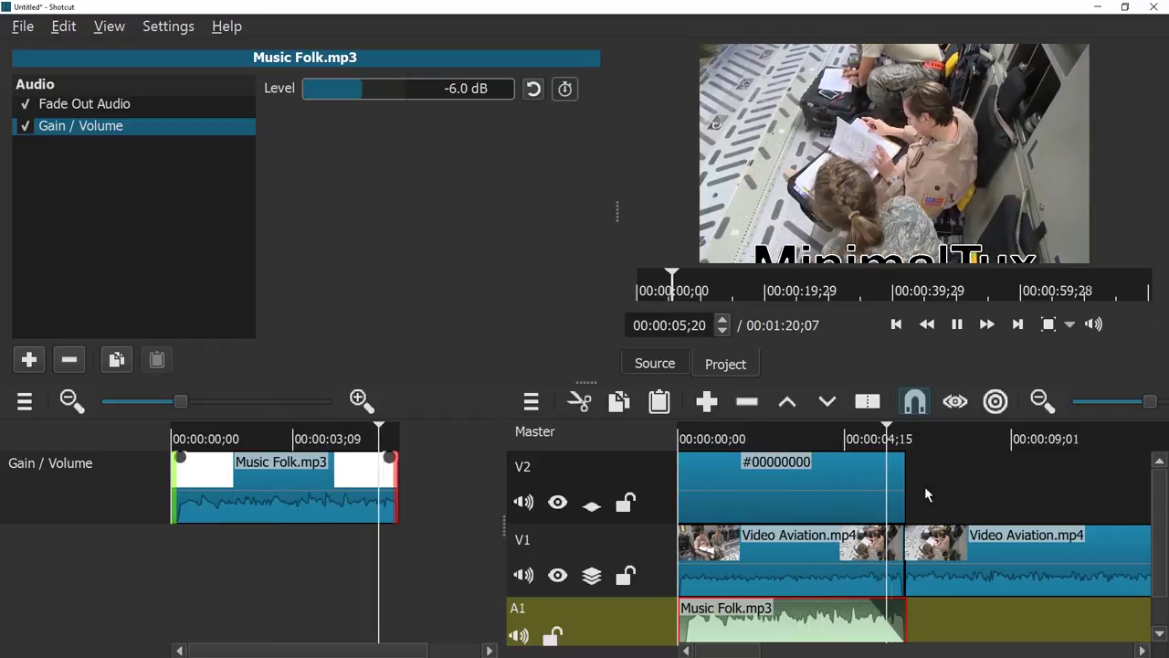
Set the title's end keyframe to position 1920,0 and play the new sliding animation
left_click_drag(848, 438, 872, 439)
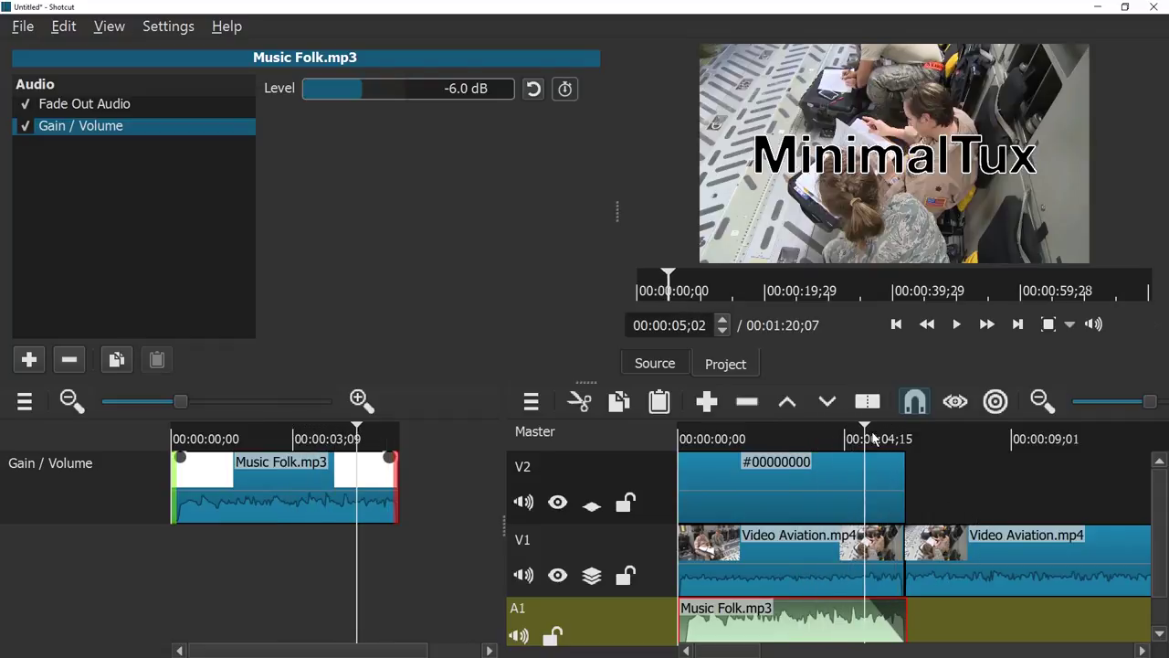
left_click(858, 493)
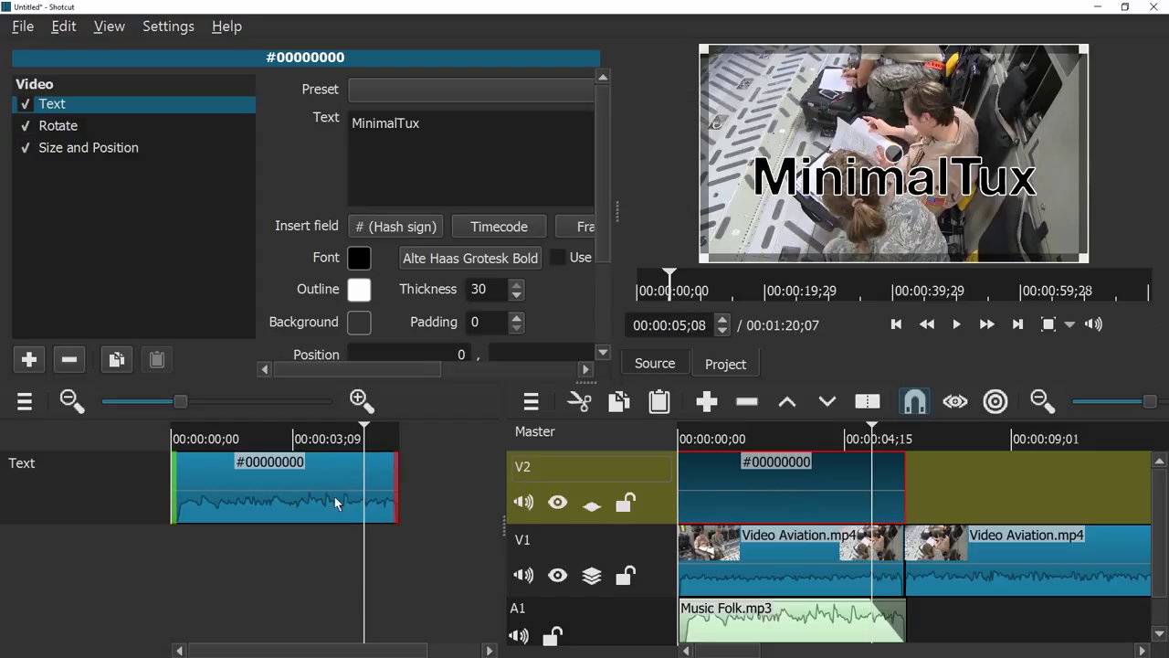
left_click(75, 149)
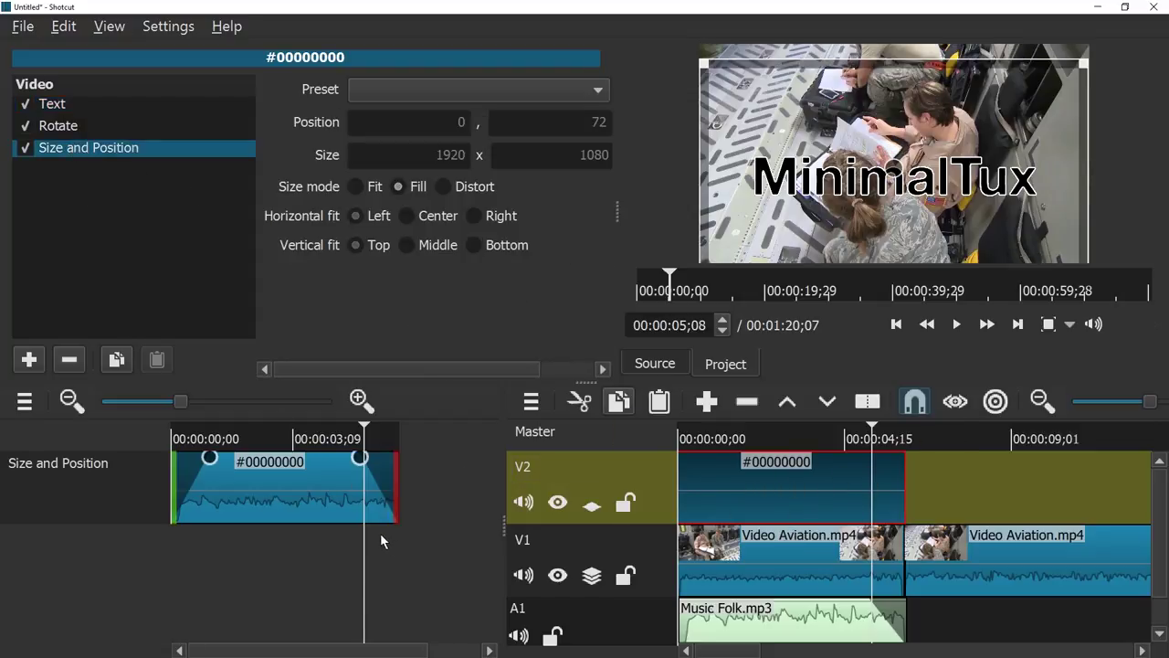
key("space")
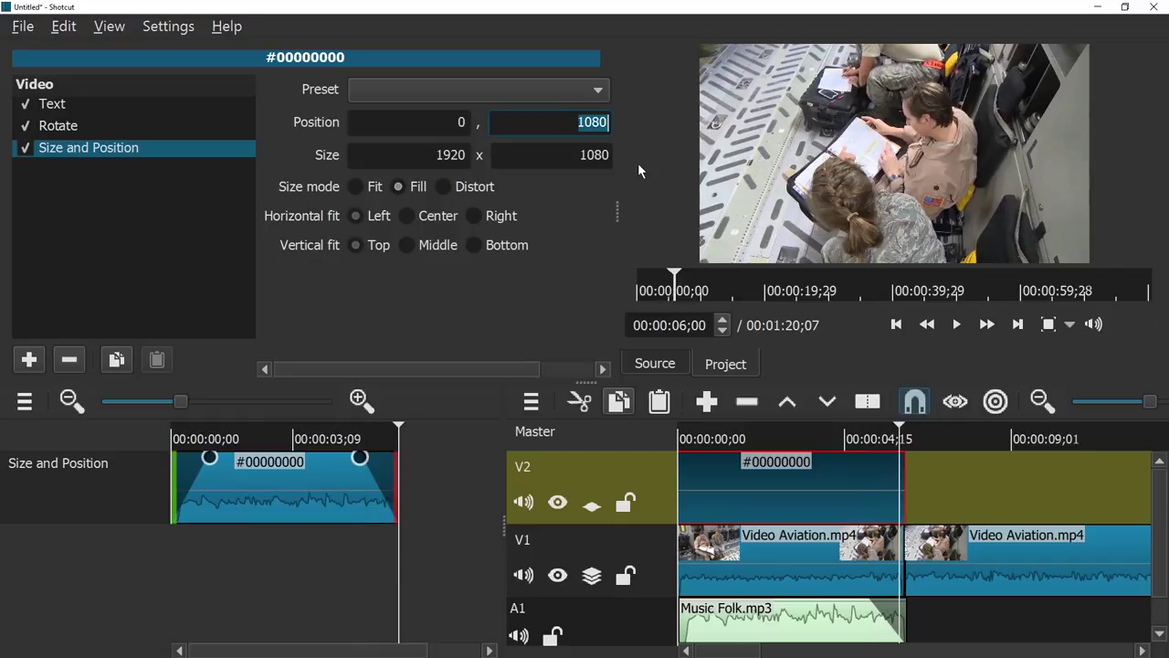
type("0")
key("Return")
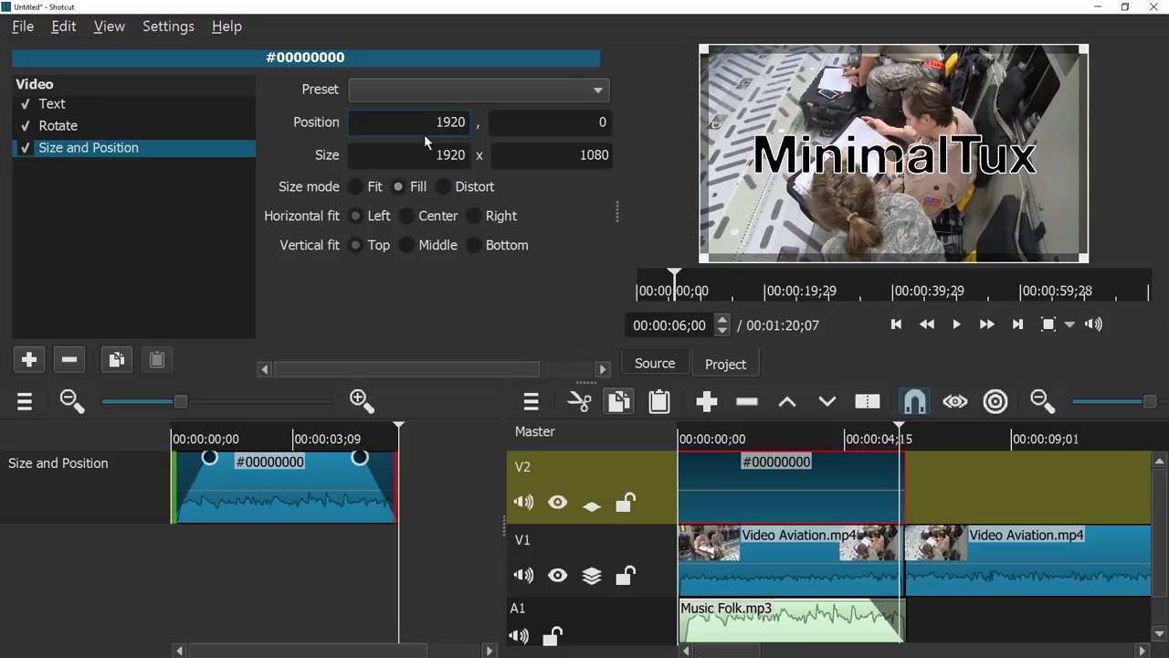
key("Left")
key("Home")
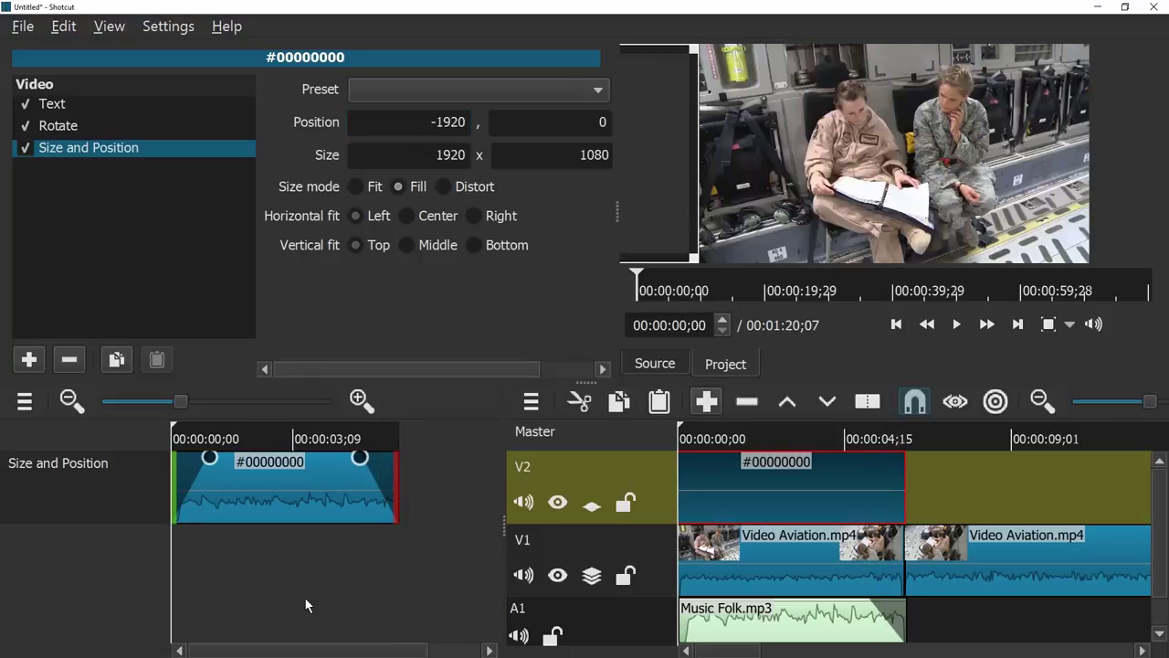
key("space")
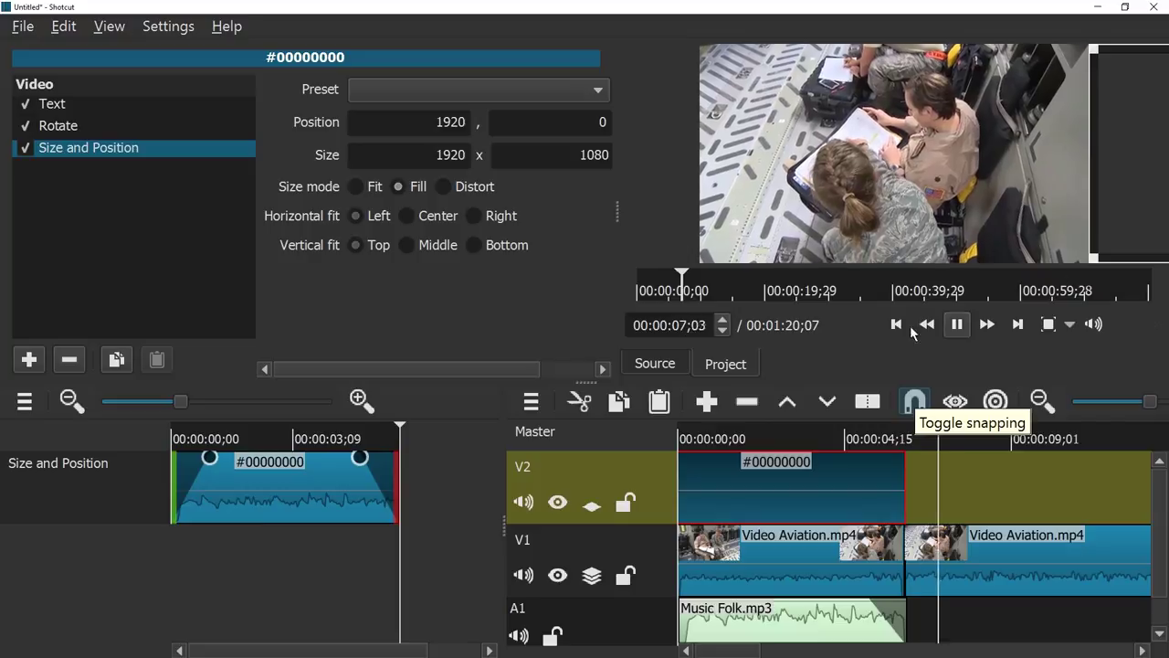
Stop playback, give the timeline more room, and replay the intro from the start
key("space")
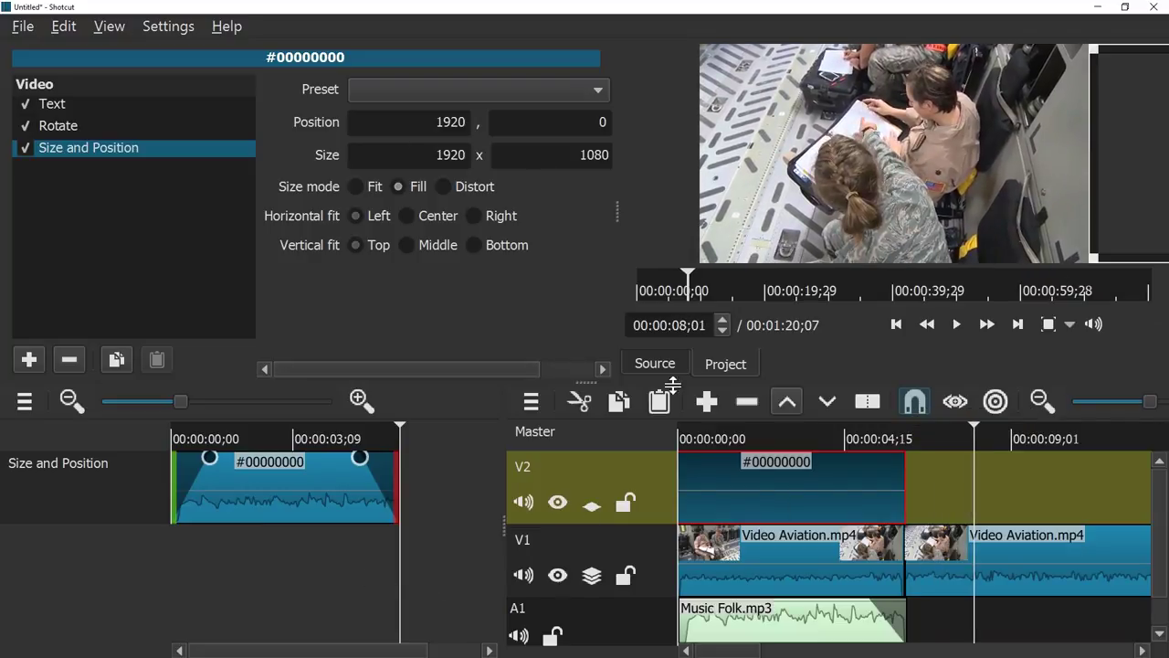
scroll(768, 568, "down", 5)
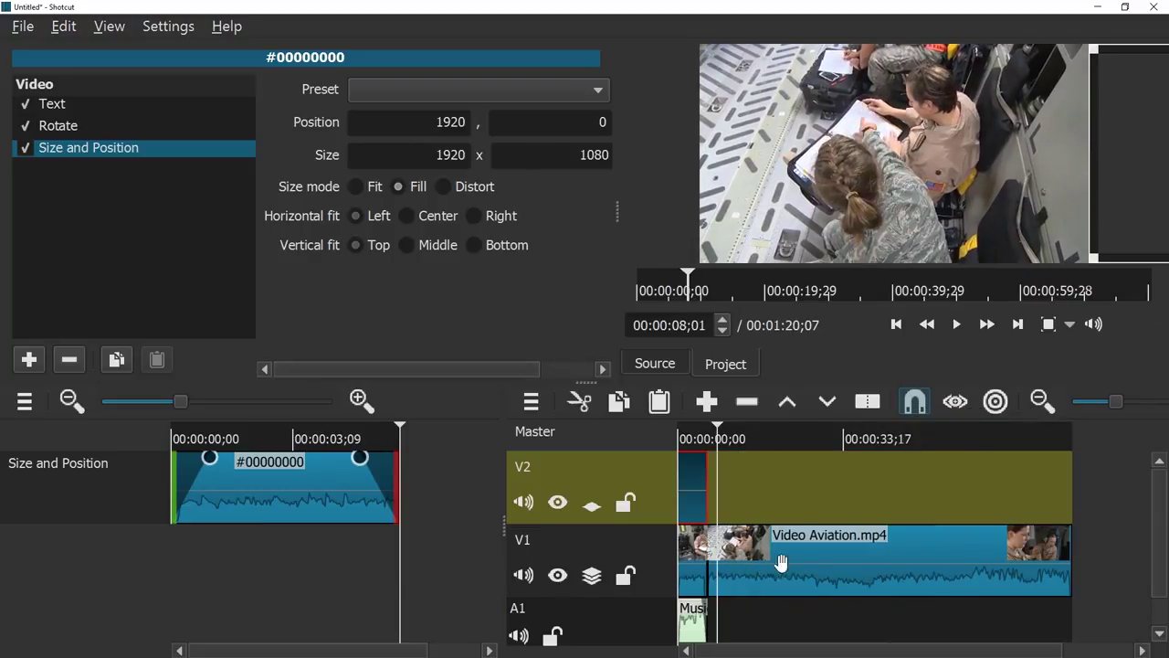
left_click_drag(504, 456, 426, 456)
scroll(751, 503, "up", 3)
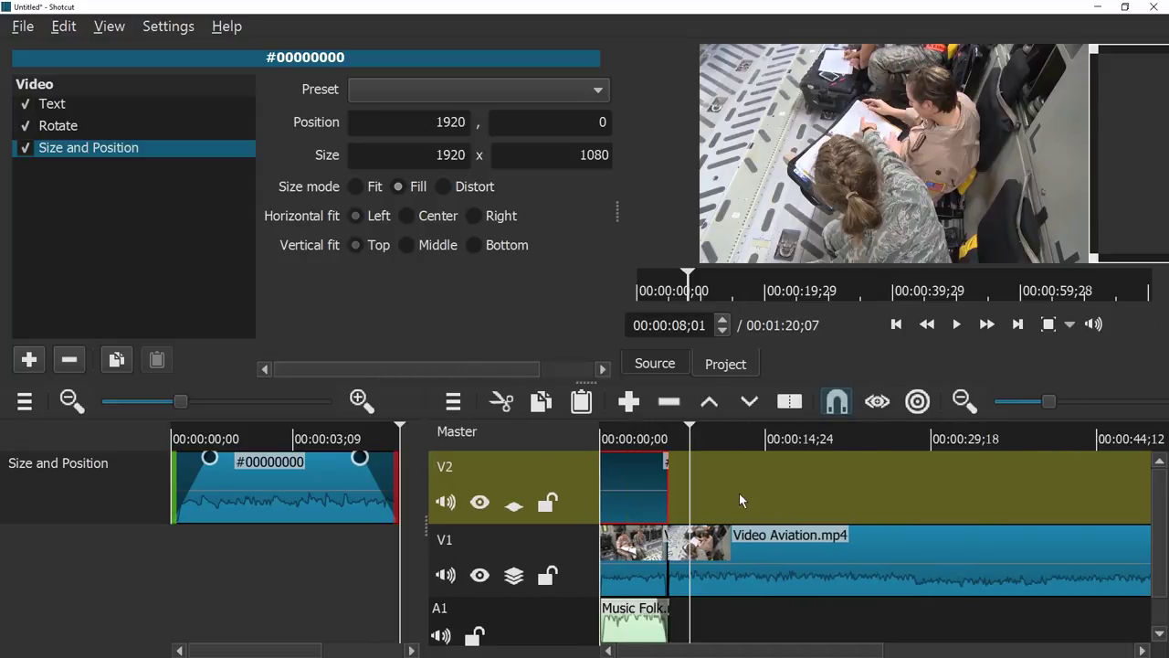
mouse_move(717, 645)
left_mouse_down()
mouse_move(959, 645)
mouse_move(719, 646)
left_mouse_up()
left_click_drag(652, 446, 602, 439)
key("space")
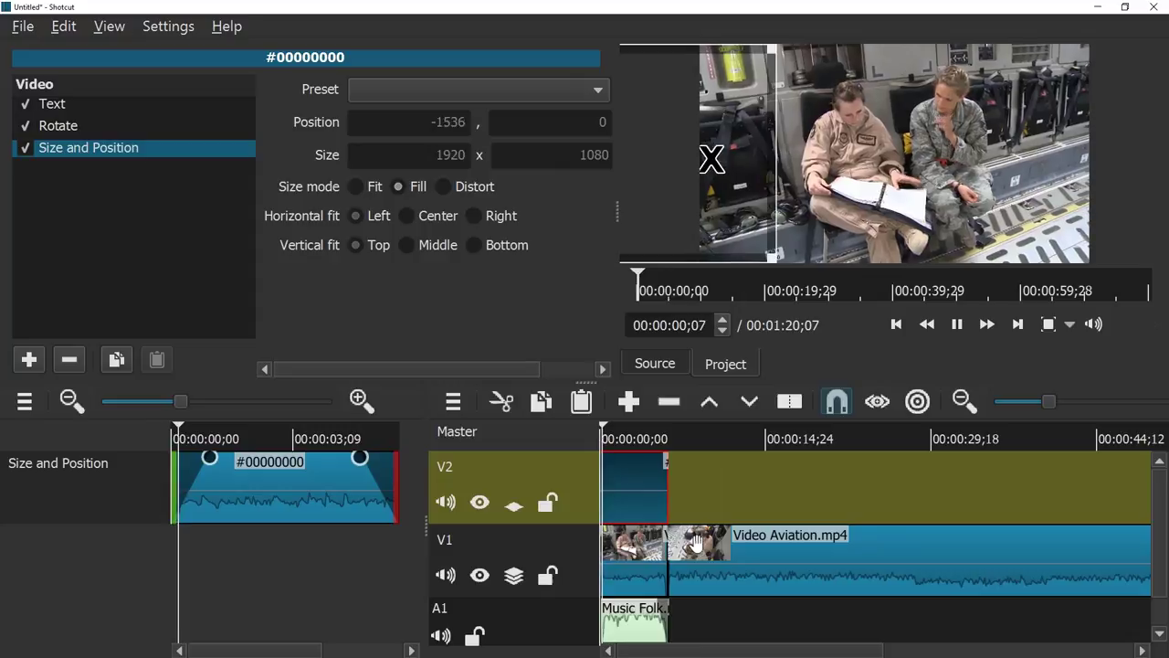
key("space")
Push the aviation clips right, drop the title clip into V1's opening gap, and play it back
left_click_drag(832, 557, 865, 550)
left_click_drag(646, 550, 844, 554)
left_click_drag(651, 494, 652, 559)
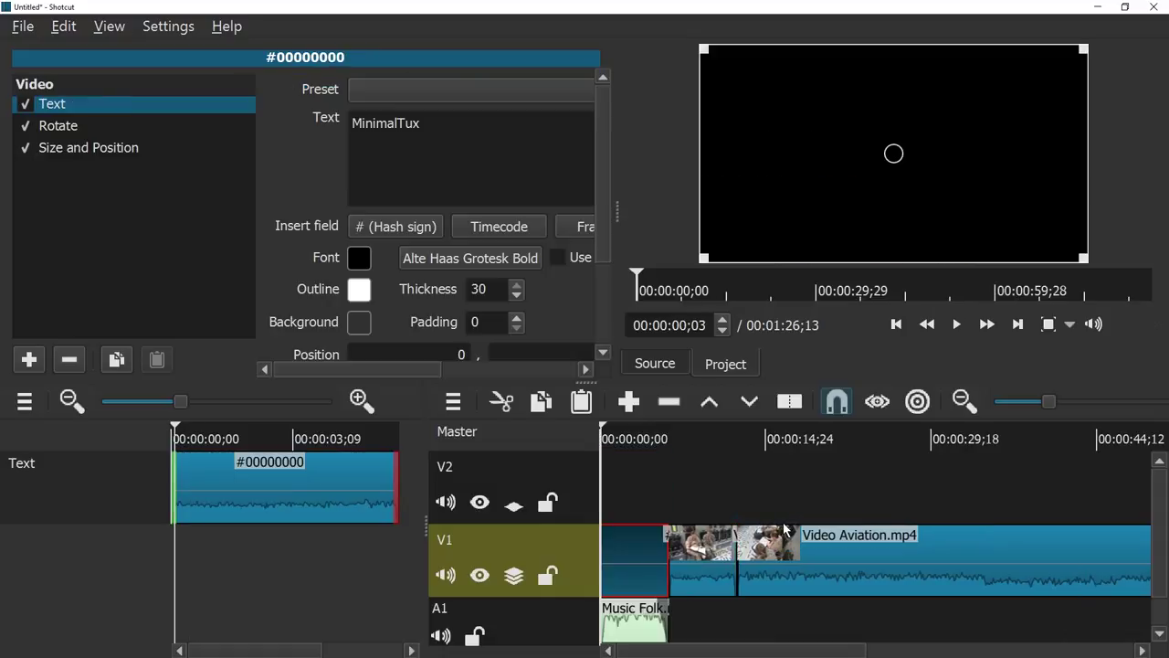
key("space")
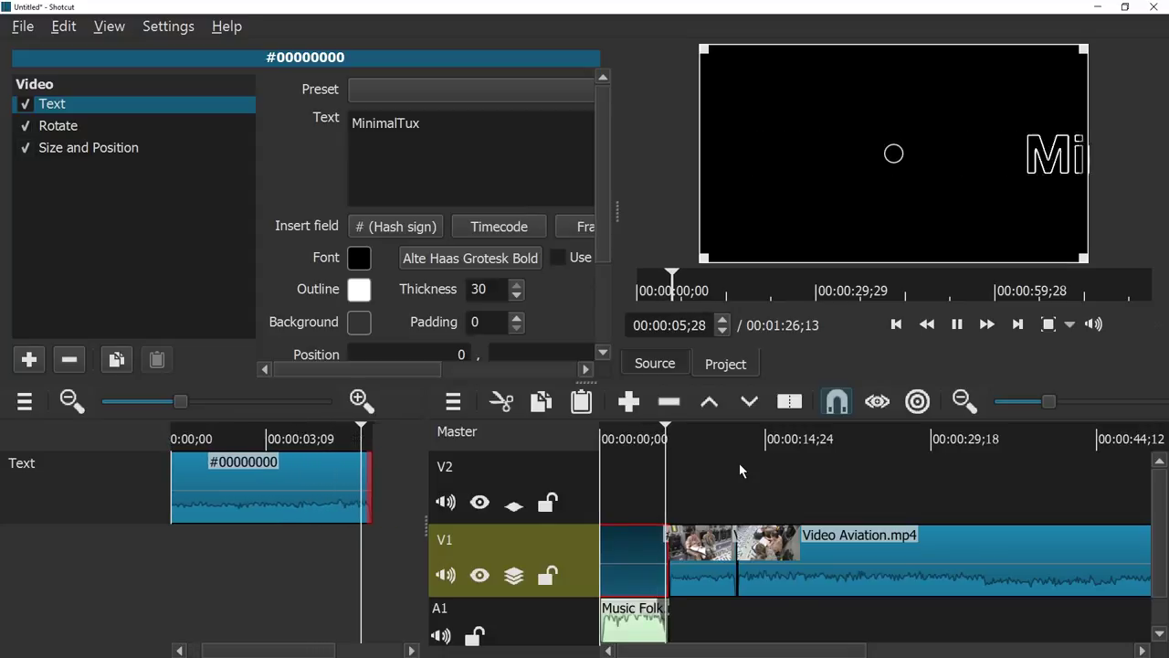
key("space")
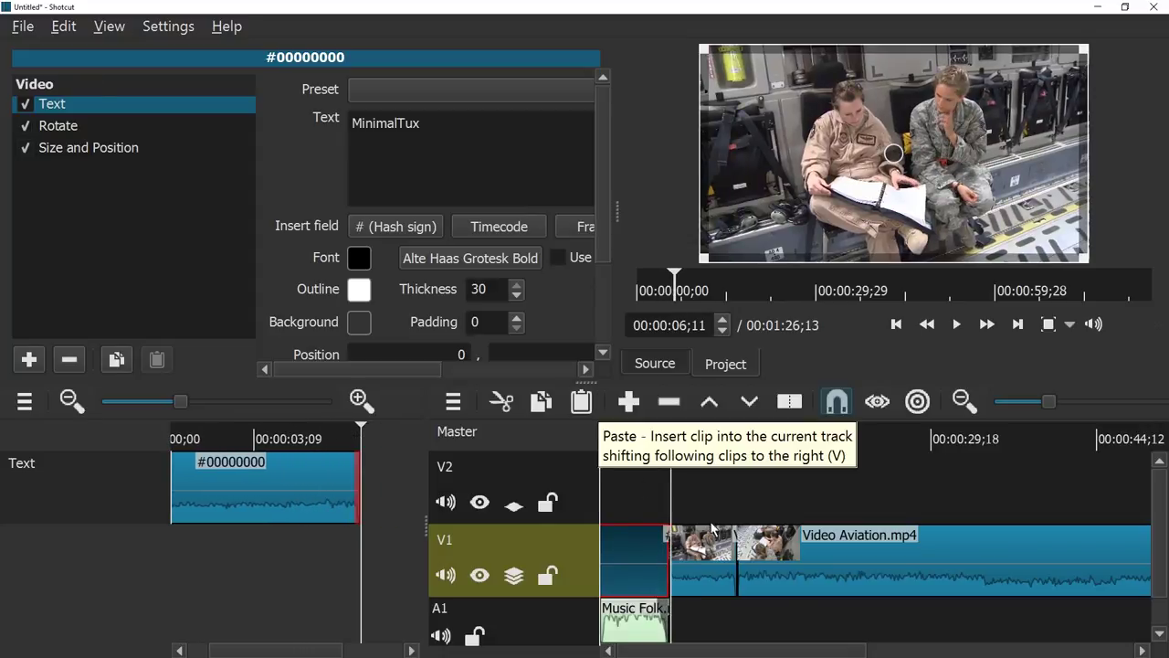
left_click(631, 437)
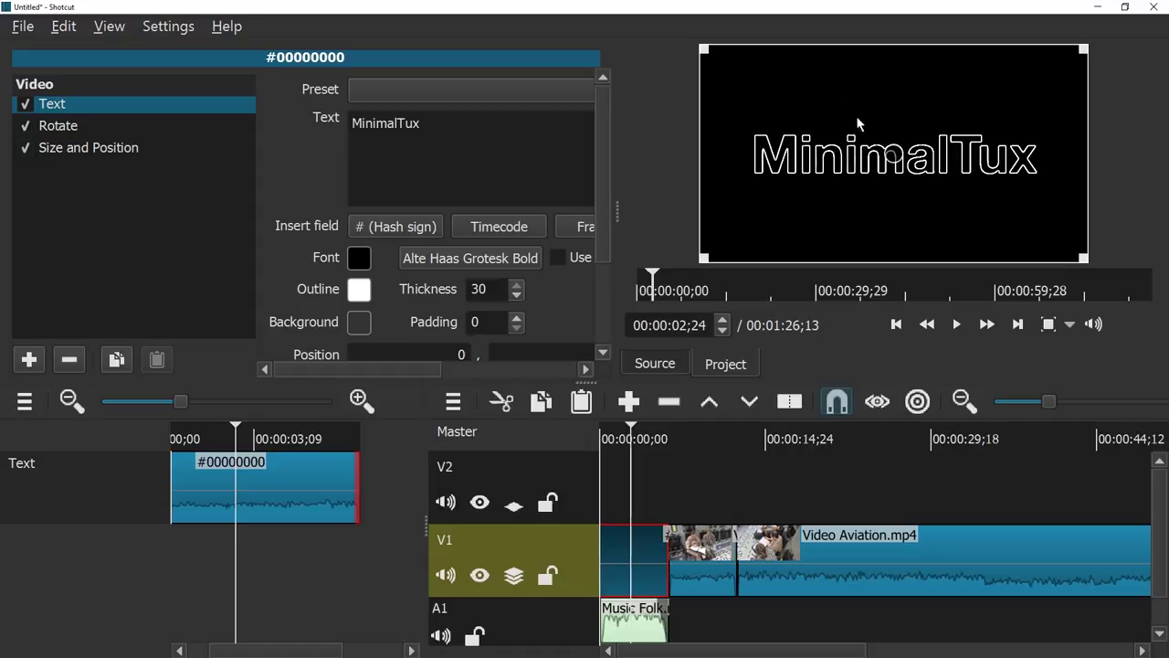
left_click(22, 26)
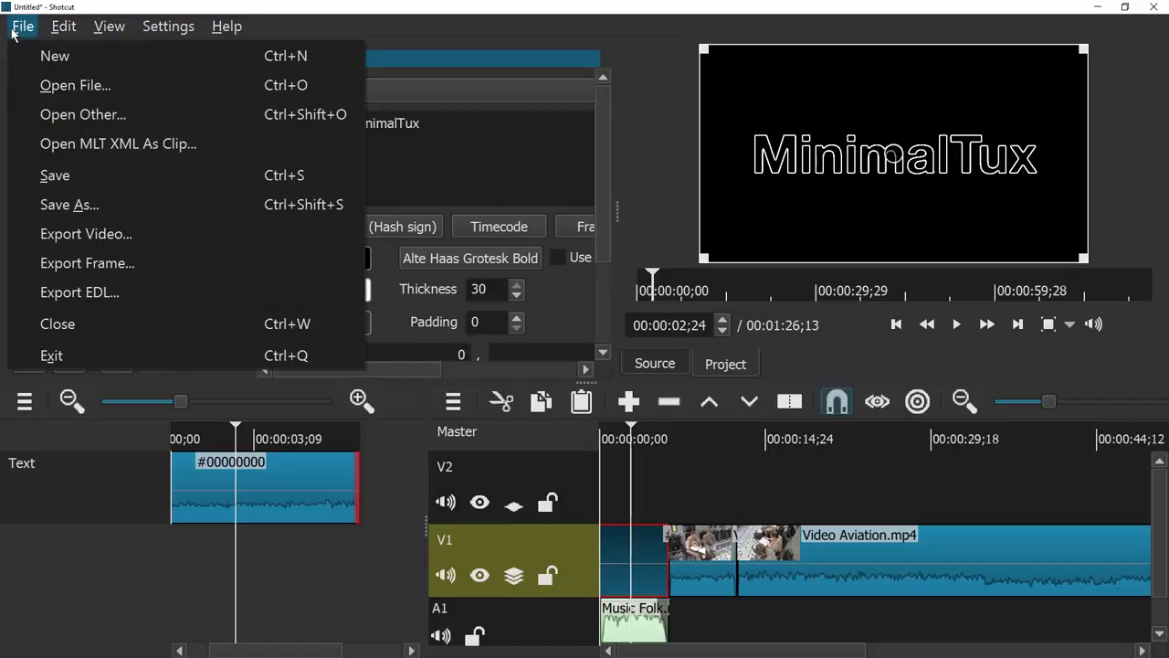
left_click(134, 128)
left_click(259, 185)
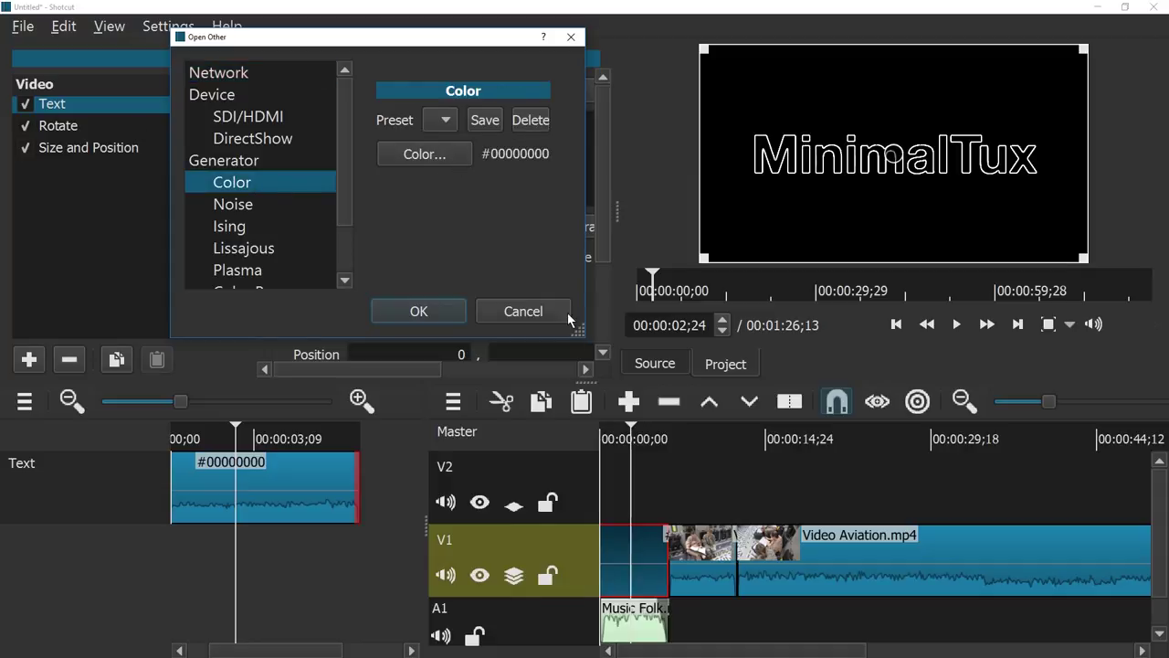
left_click(543, 319)
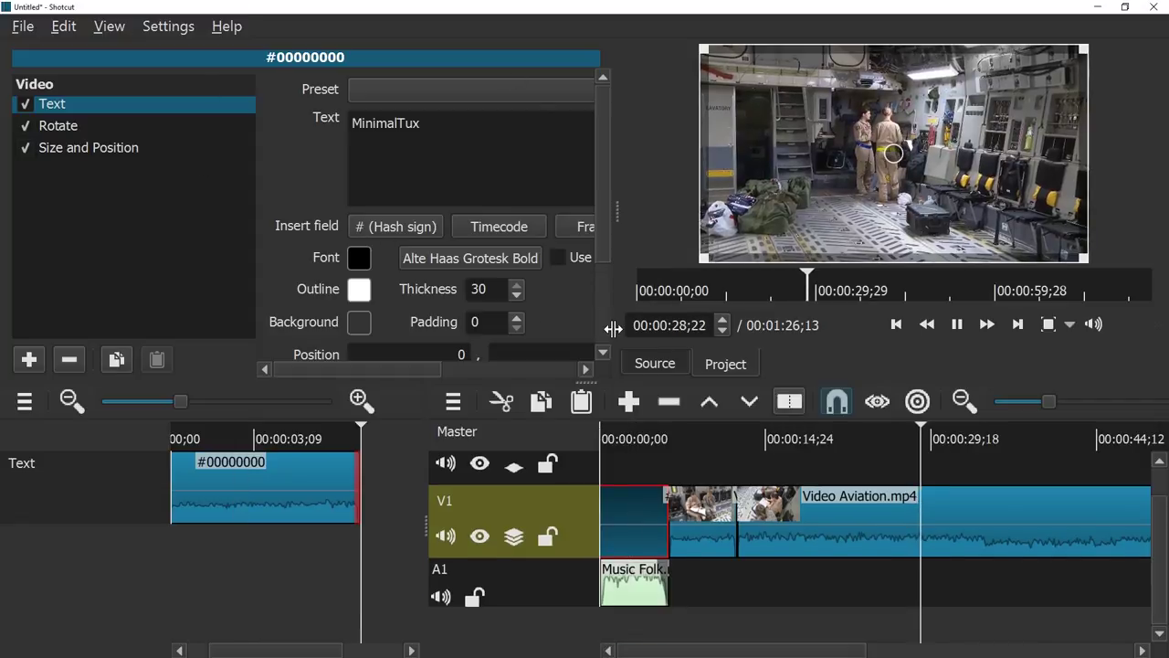
Untick Filters in the View menu to close the Filters panel, then reopen the View menu
left_click(117, 29)
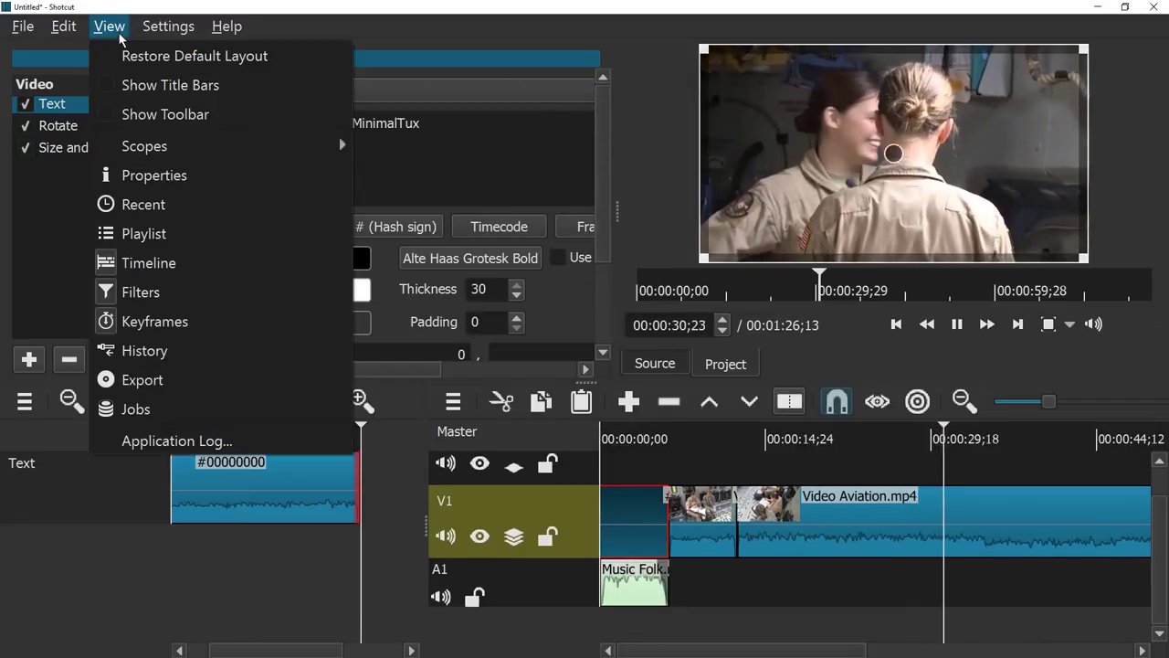
left_click(165, 290)
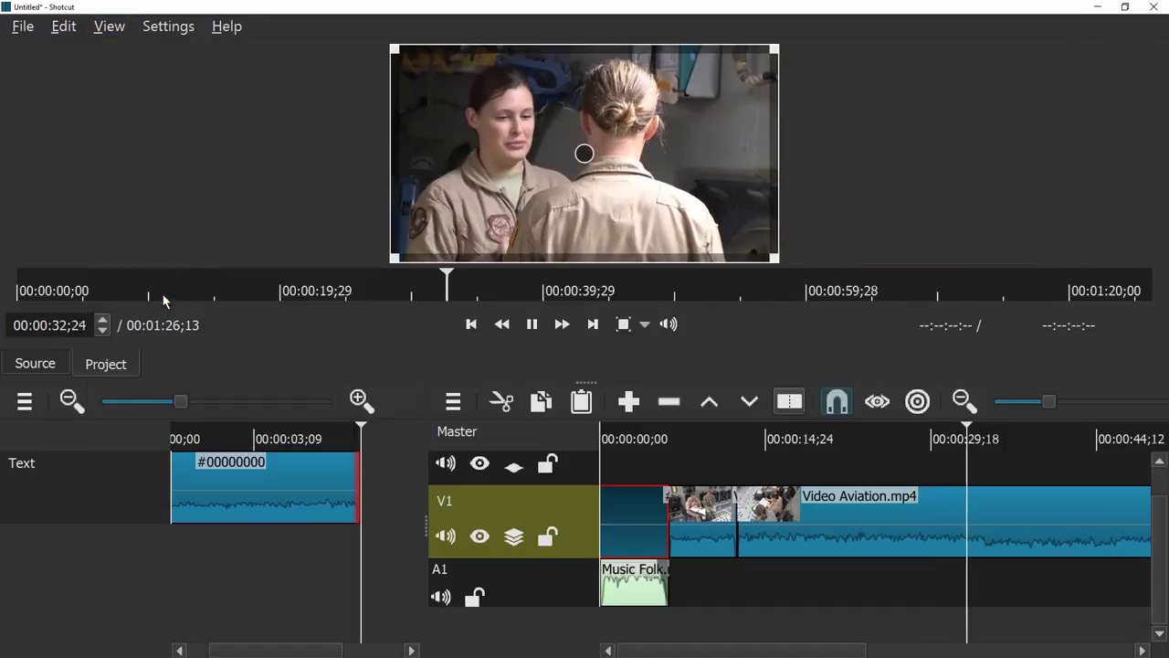
left_click(105, 26)
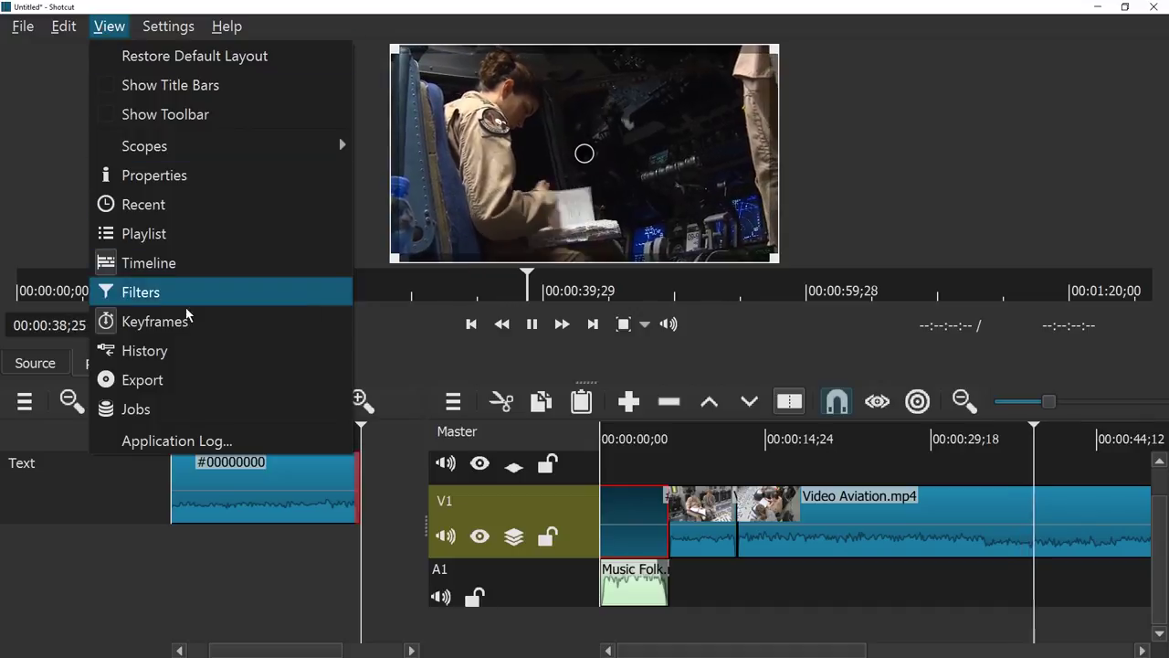